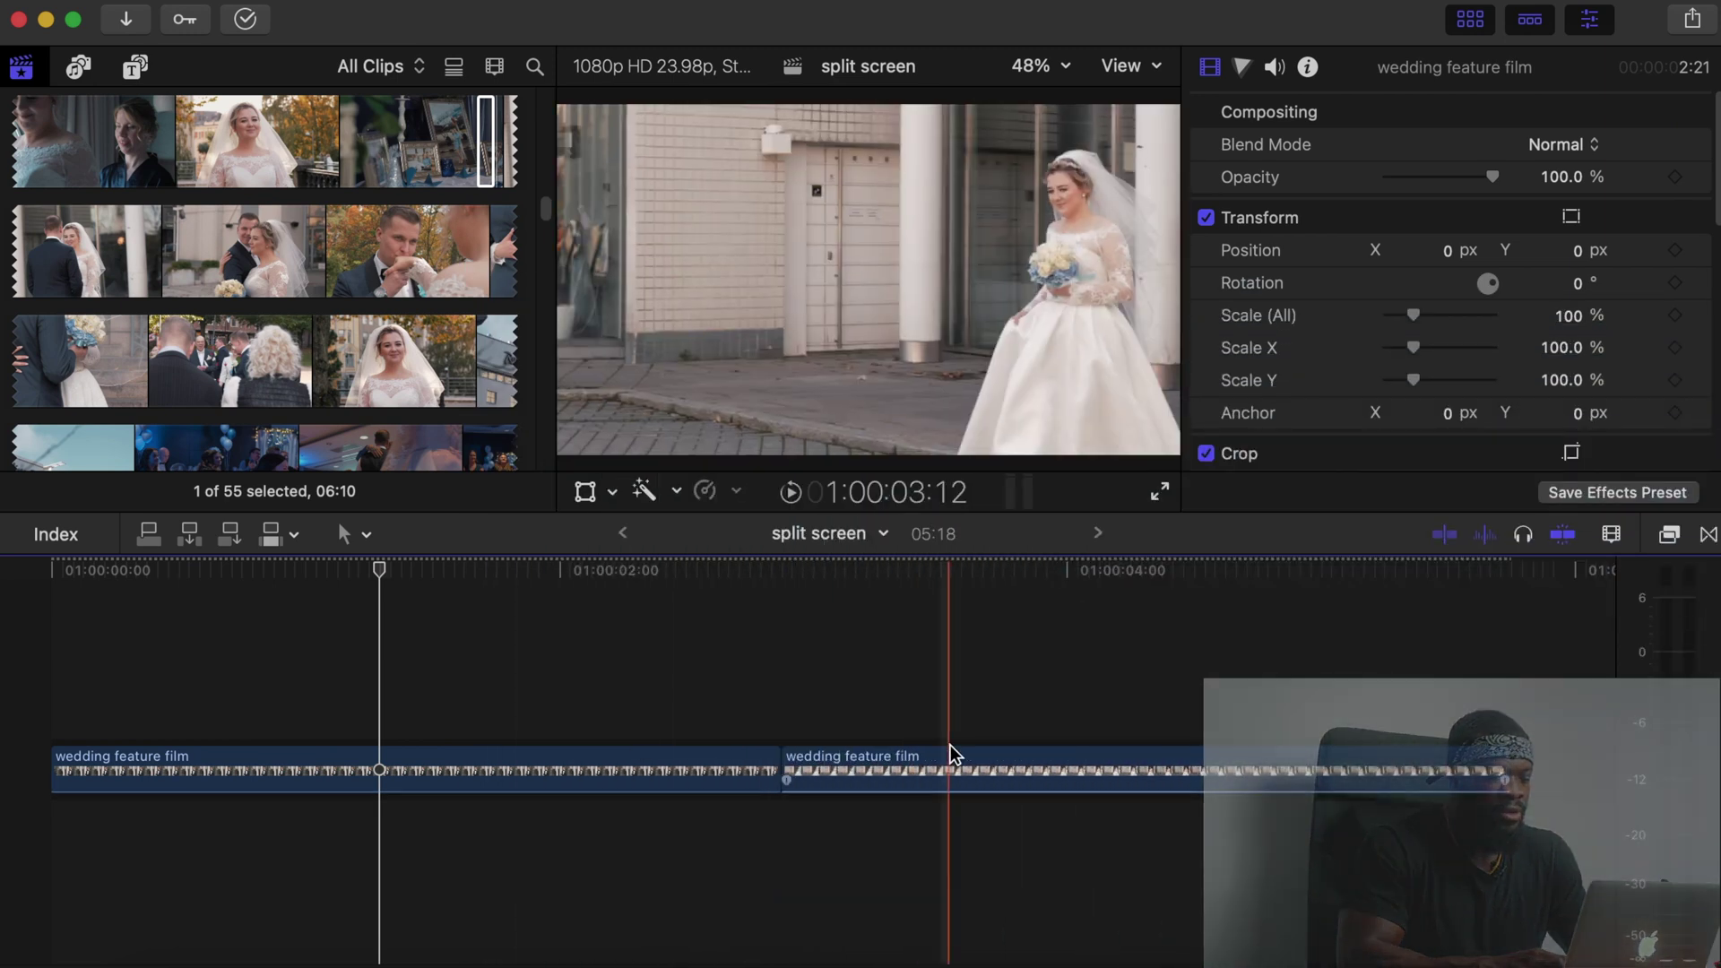
Step: Place the second wedding feature film clip on a connected lane above the first, starting at the timeline start
drag(923, 761, 166, 638)
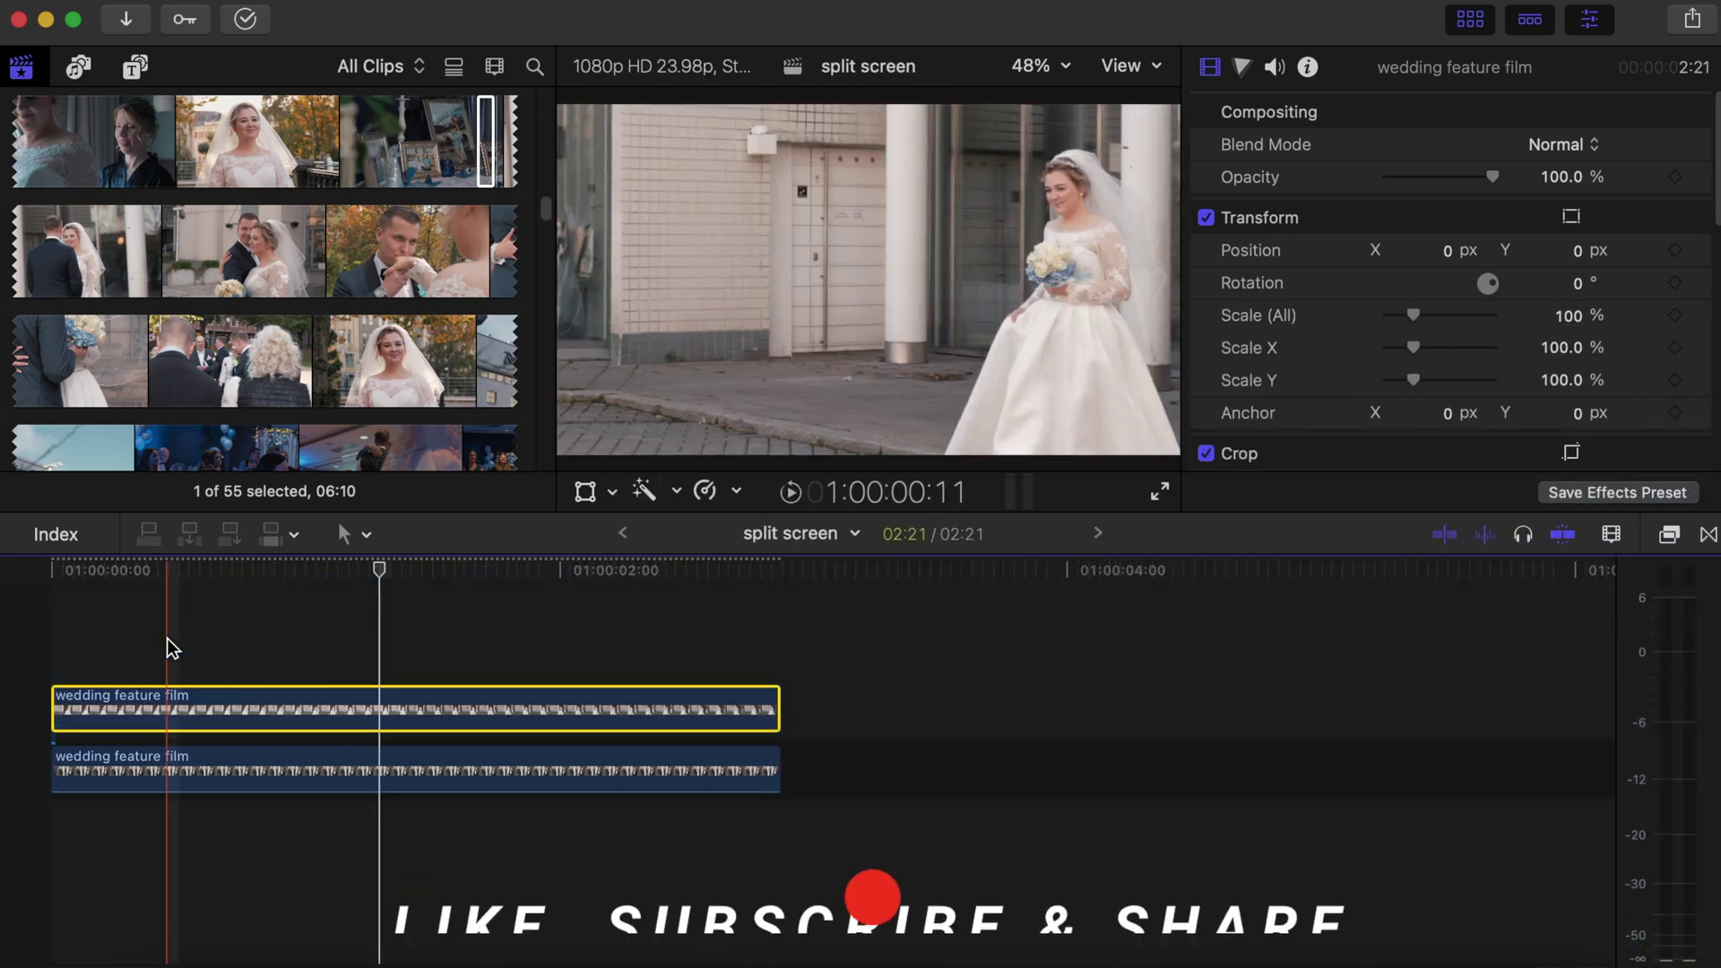
Step: Zoom the timeline in and turn on View > Show Horizon in the viewer
key(super+equal)
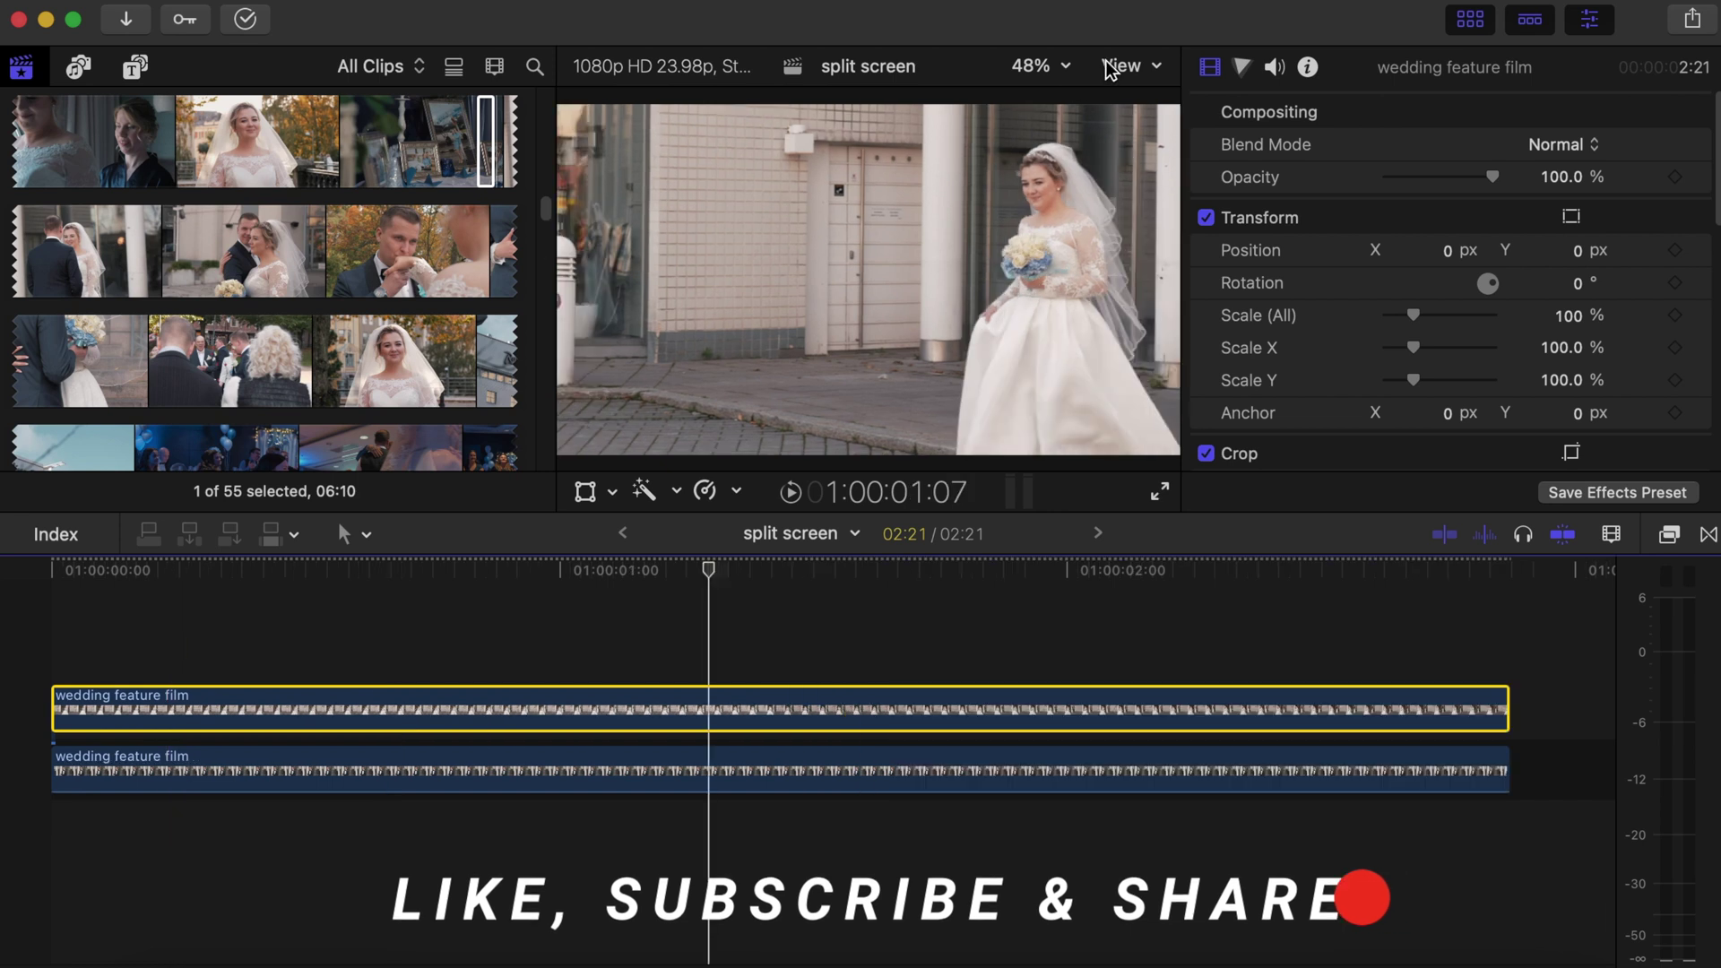
click(1127, 67)
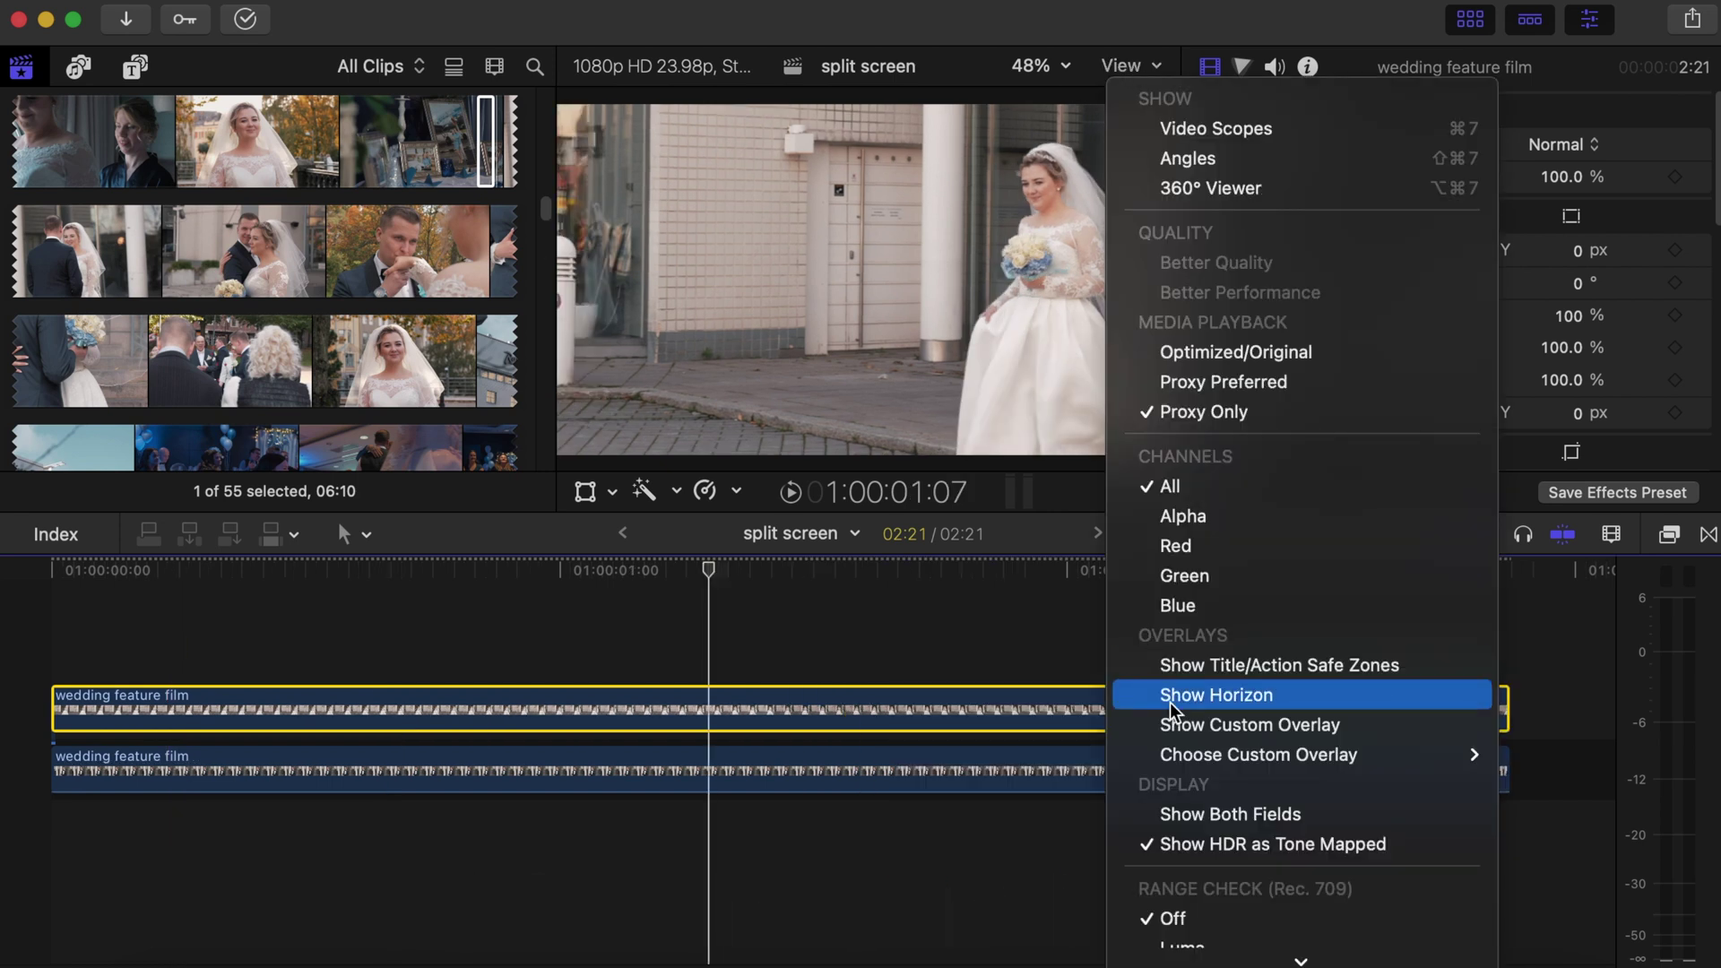
click(1194, 695)
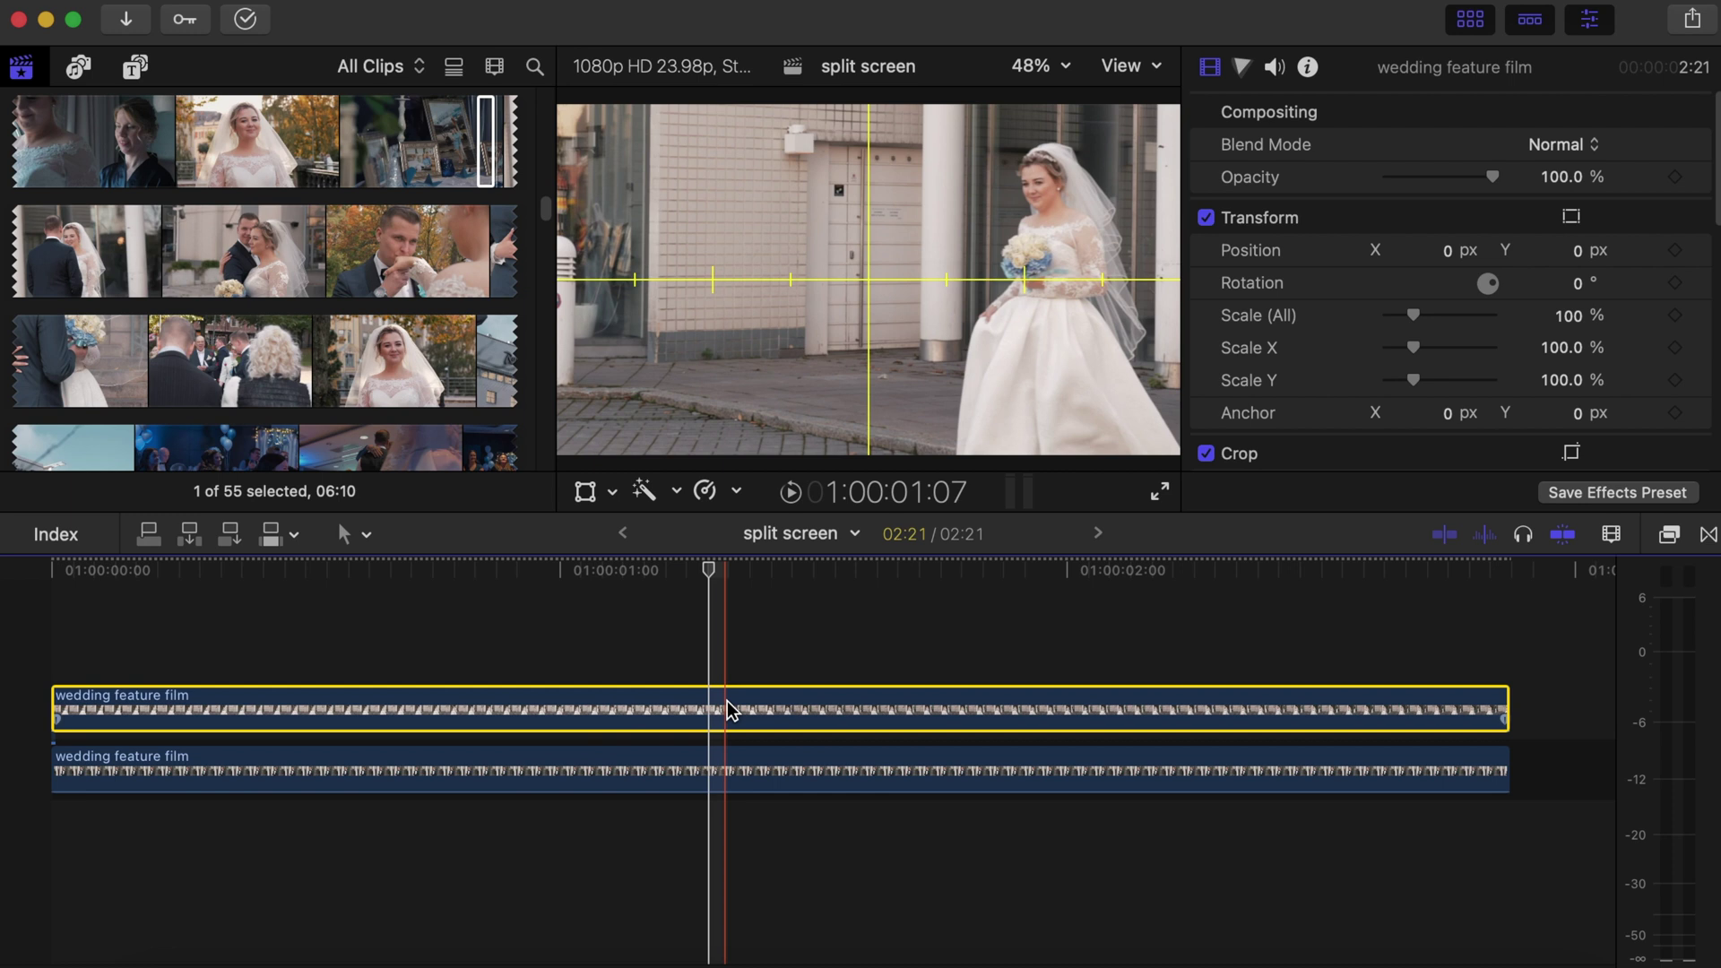
Step: Set Crop Left on the upper bride clip to about 942 px so the groom fills the left half
scroll(1480, 292, down, 5)
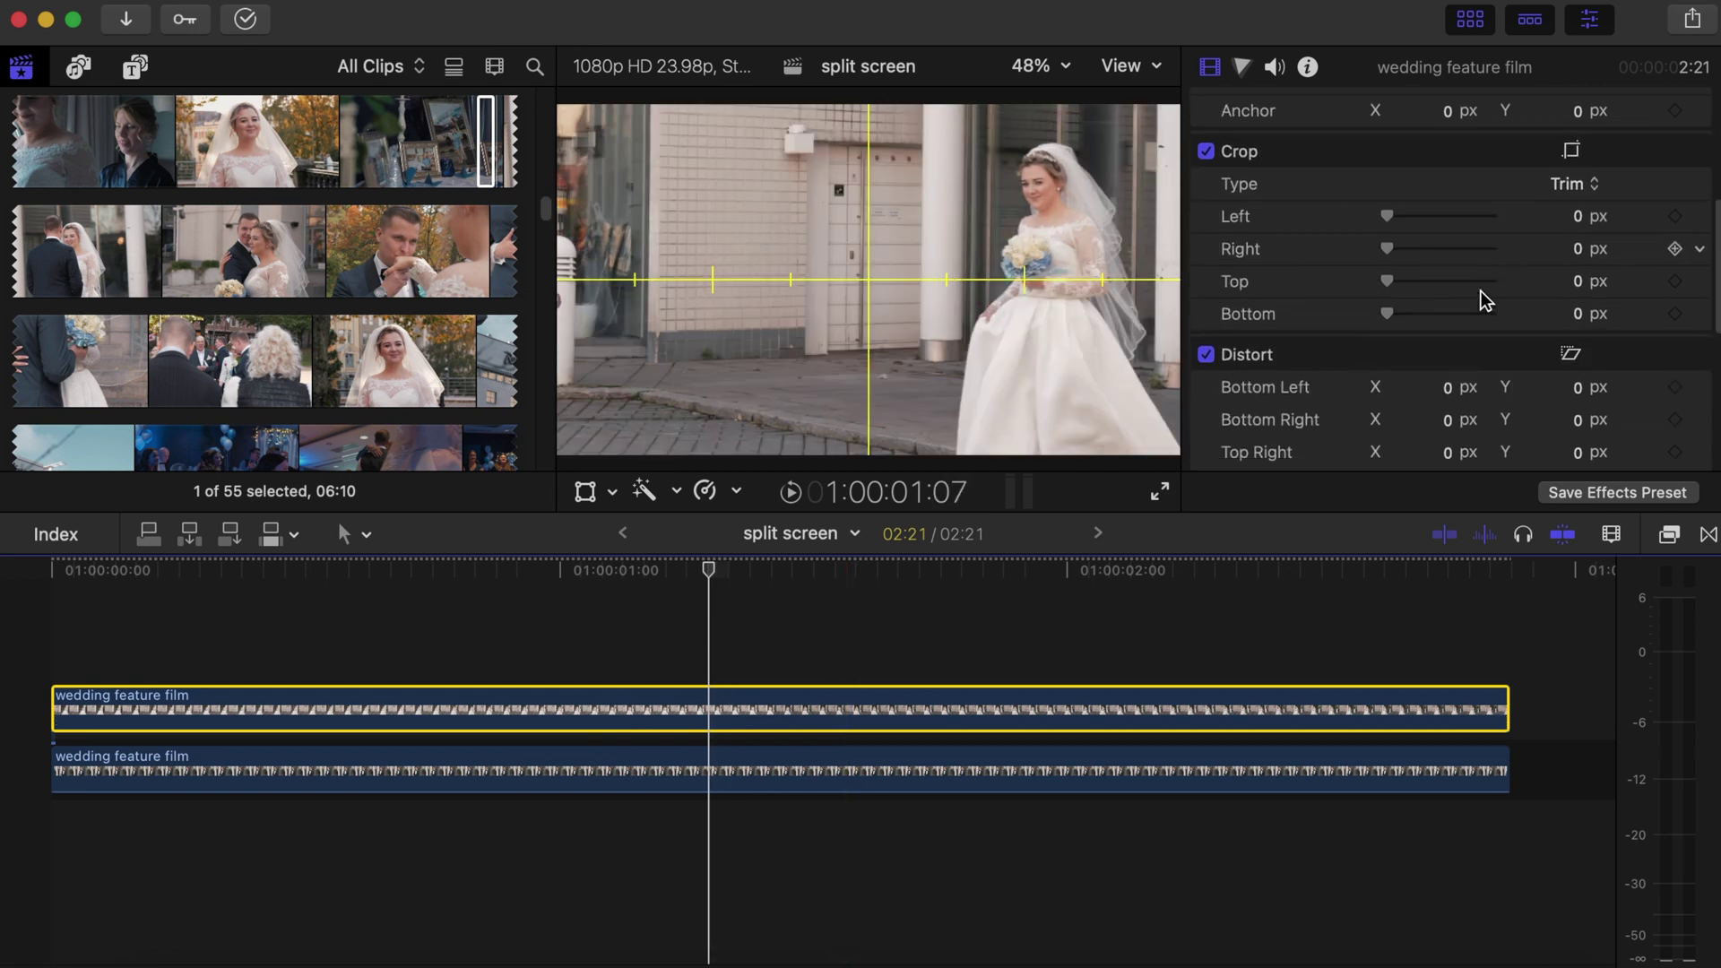
drag(1387, 260, 1484, 260)
click(31, 665)
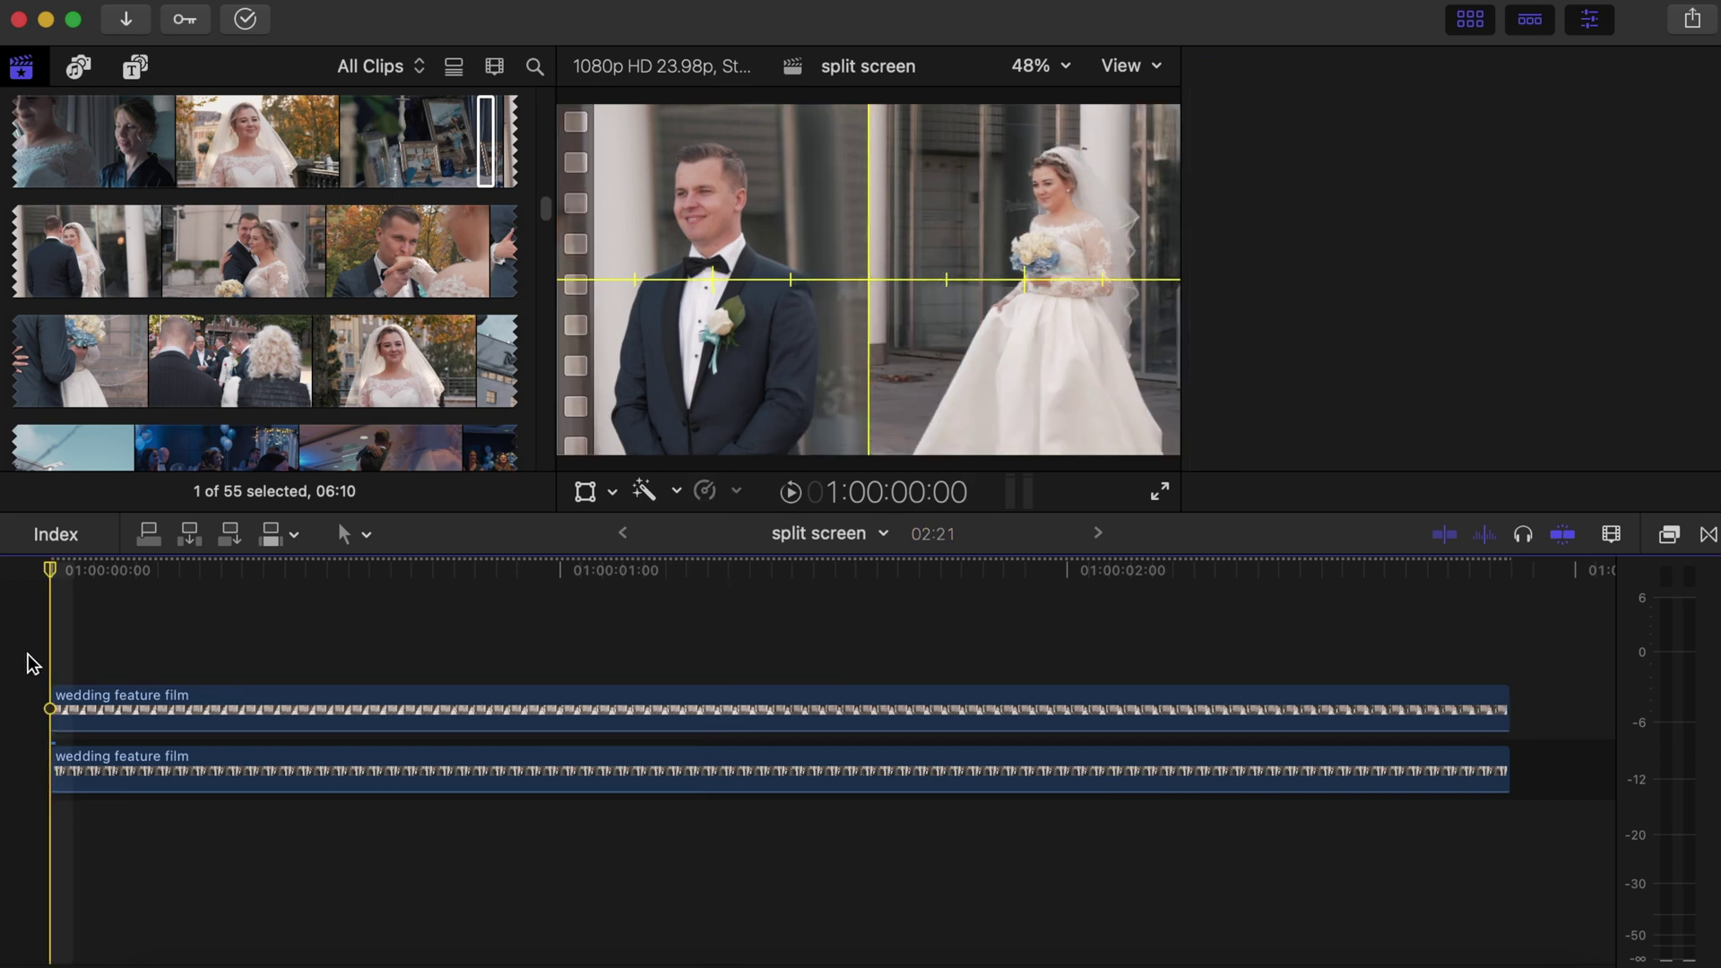
Step: Play back the split screen, then turn off the horizon guides
key(space)
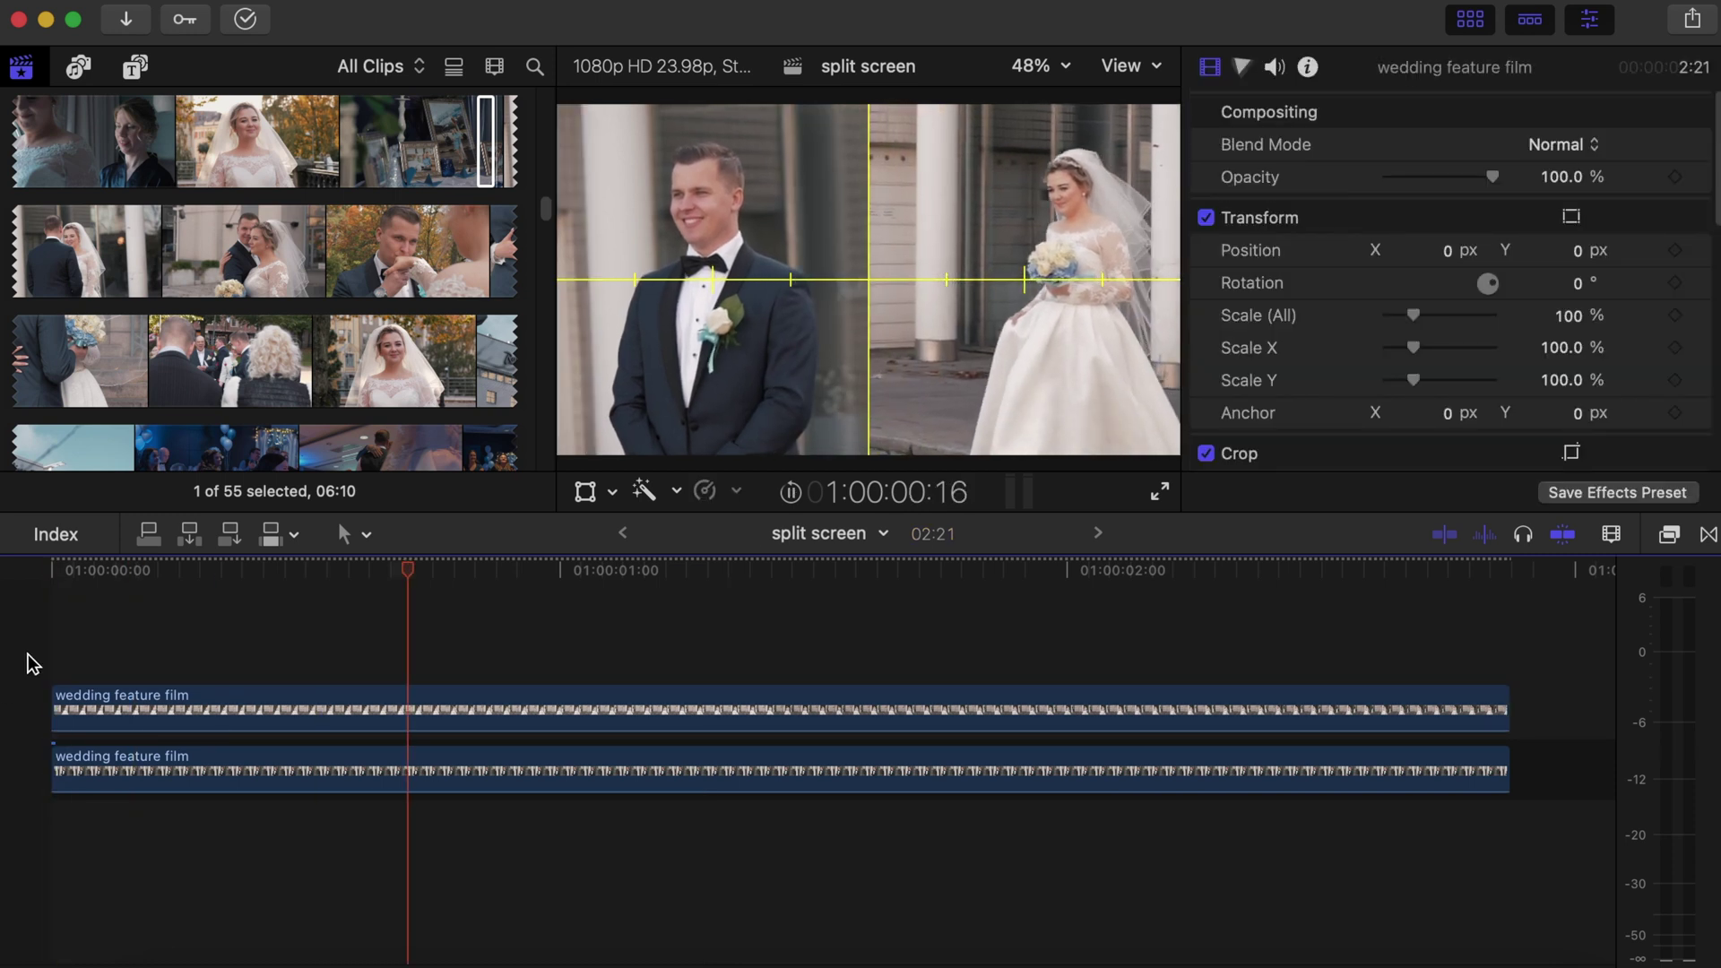
click(1122, 68)
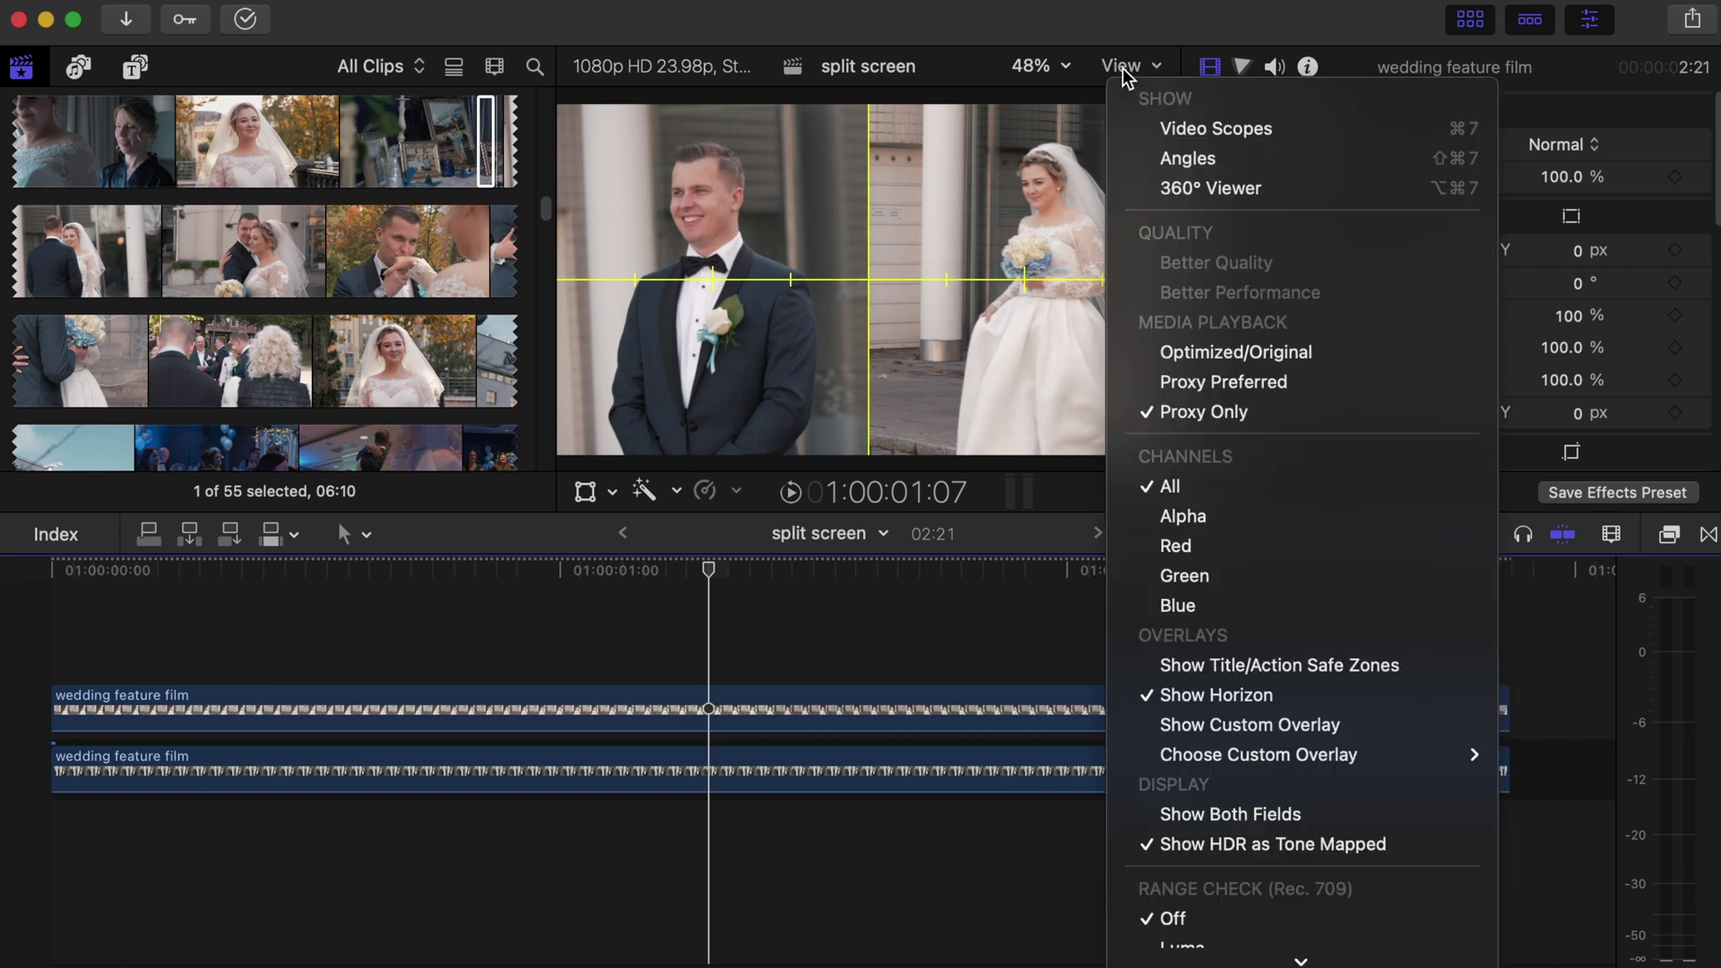
click(1152, 692)
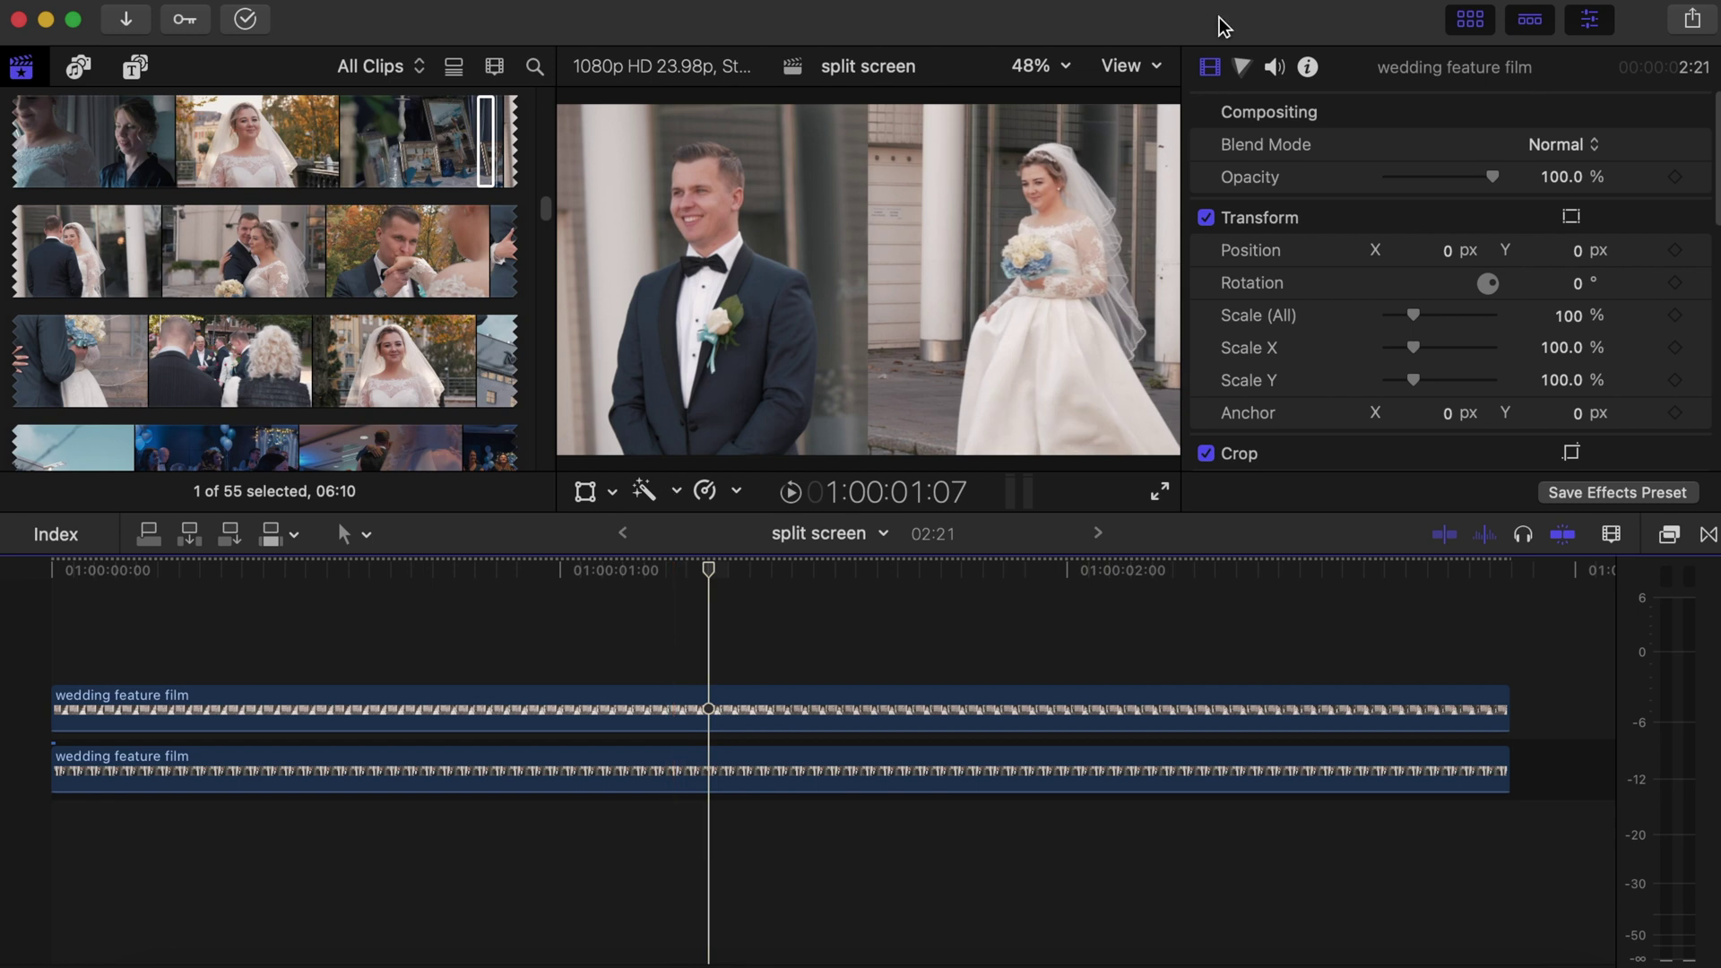
Step: Add a Custom solid from Generators > Solids above the wedding clips
click(136, 67)
click(5, 134)
click(68, 351)
click(271, 193)
drag(266, 184, 40, 603)
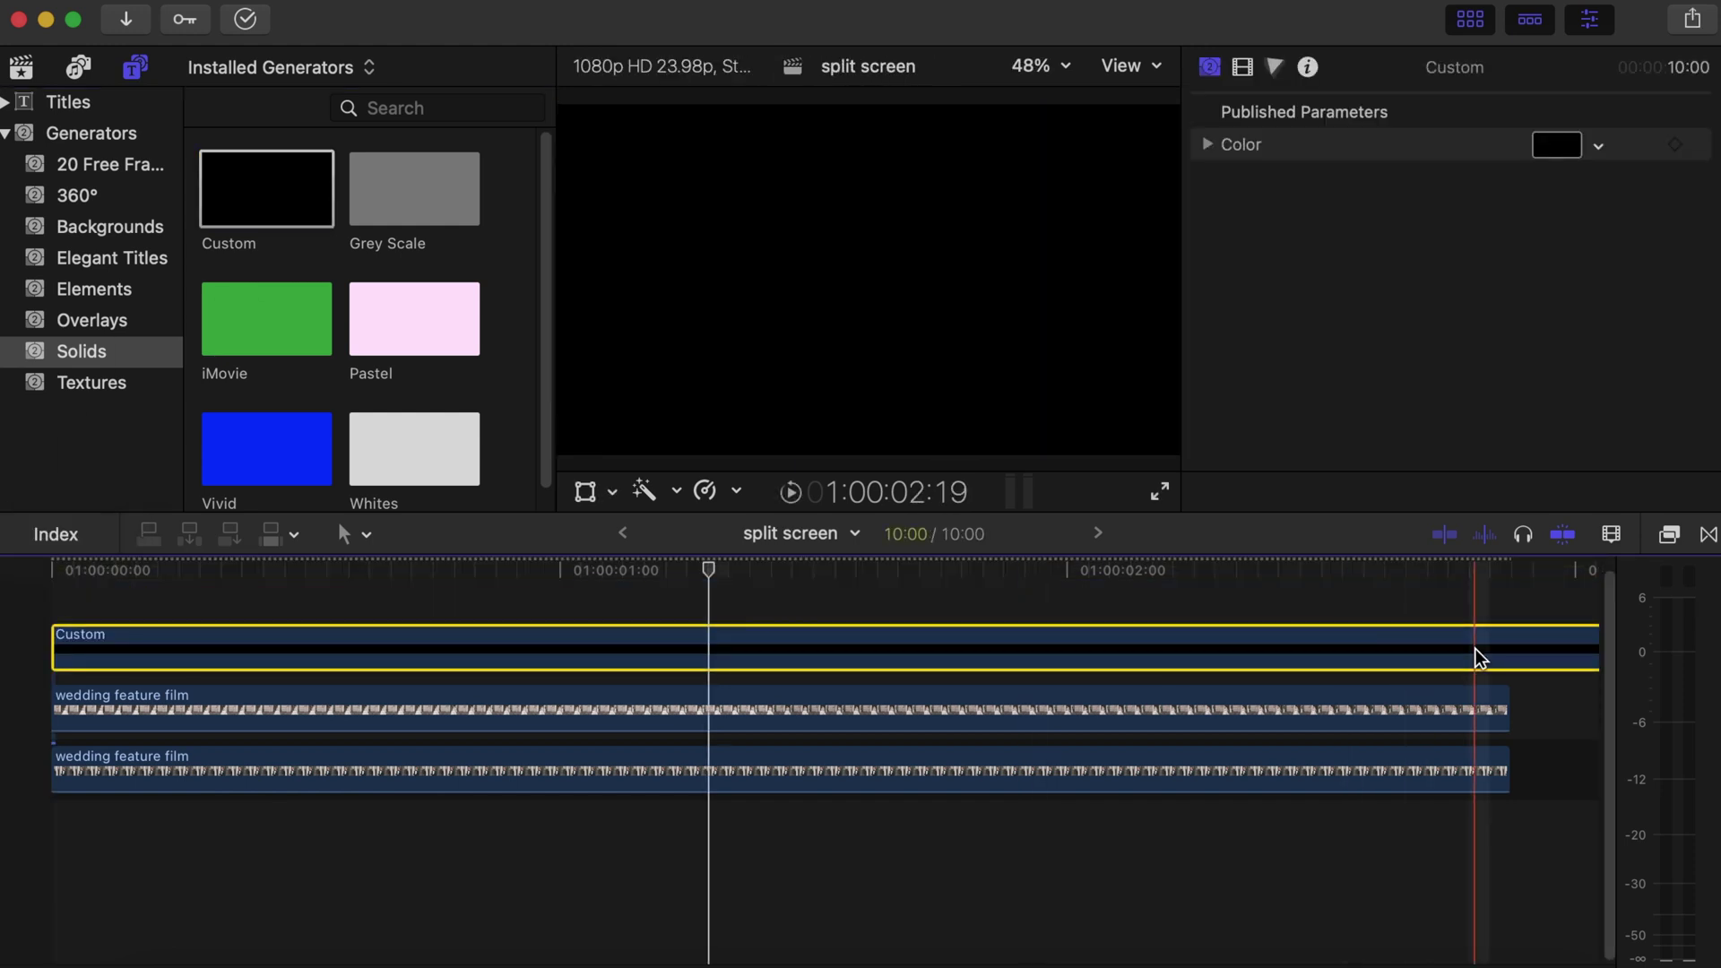
Step: Blade the solid where the wedding clips end and delete the leftover piece
key(b)
click(1485, 659)
key(a)
click(1523, 646)
key(Delete)
Step: Search the effects for 'mask' and apply Shape Mask to the Custom solid
click(1668, 534)
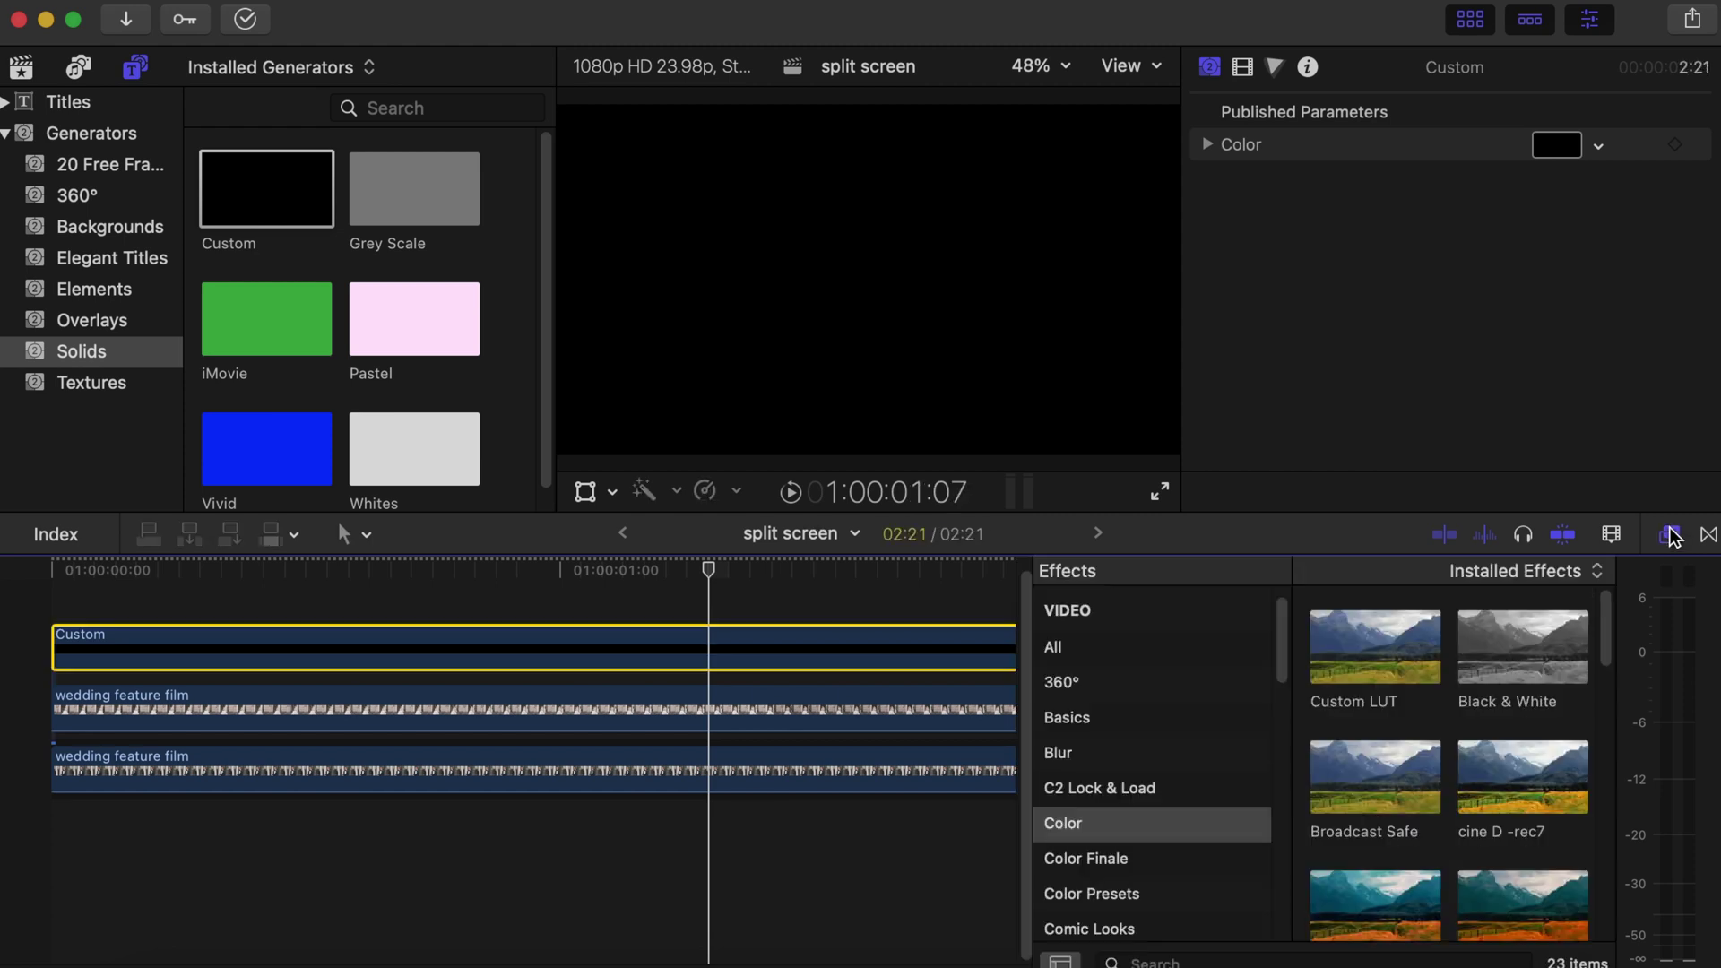
click(1145, 960)
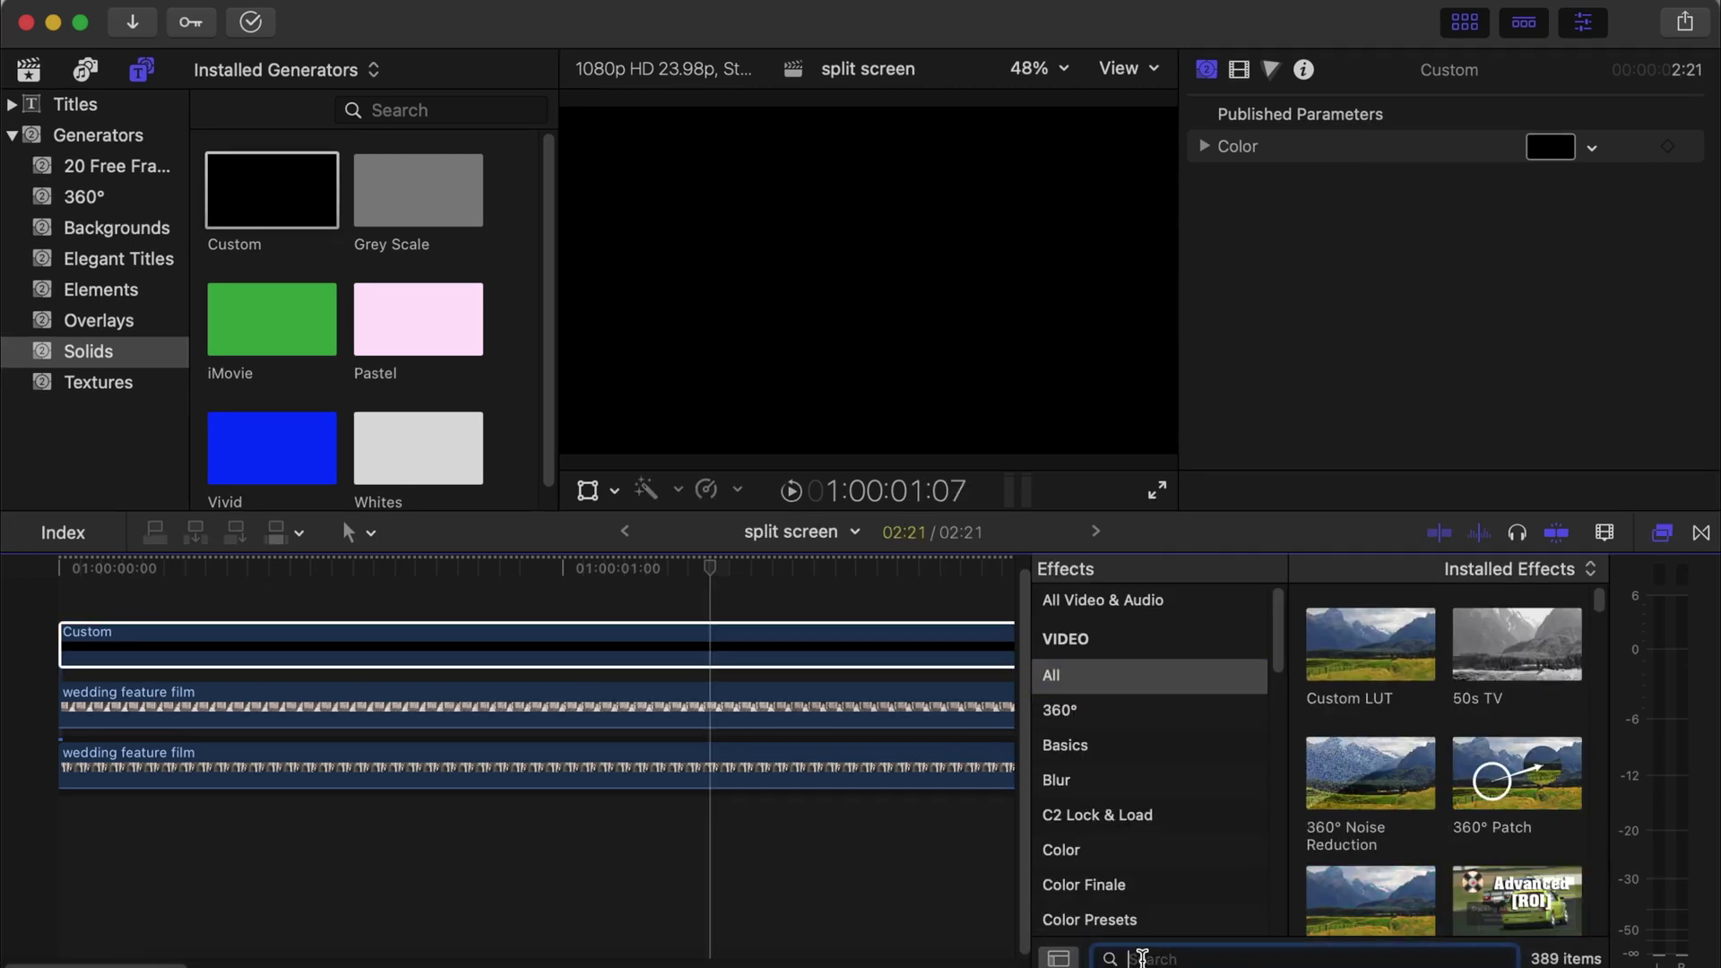
text(mask)
drag(1516, 773, 668, 643)
click(1662, 533)
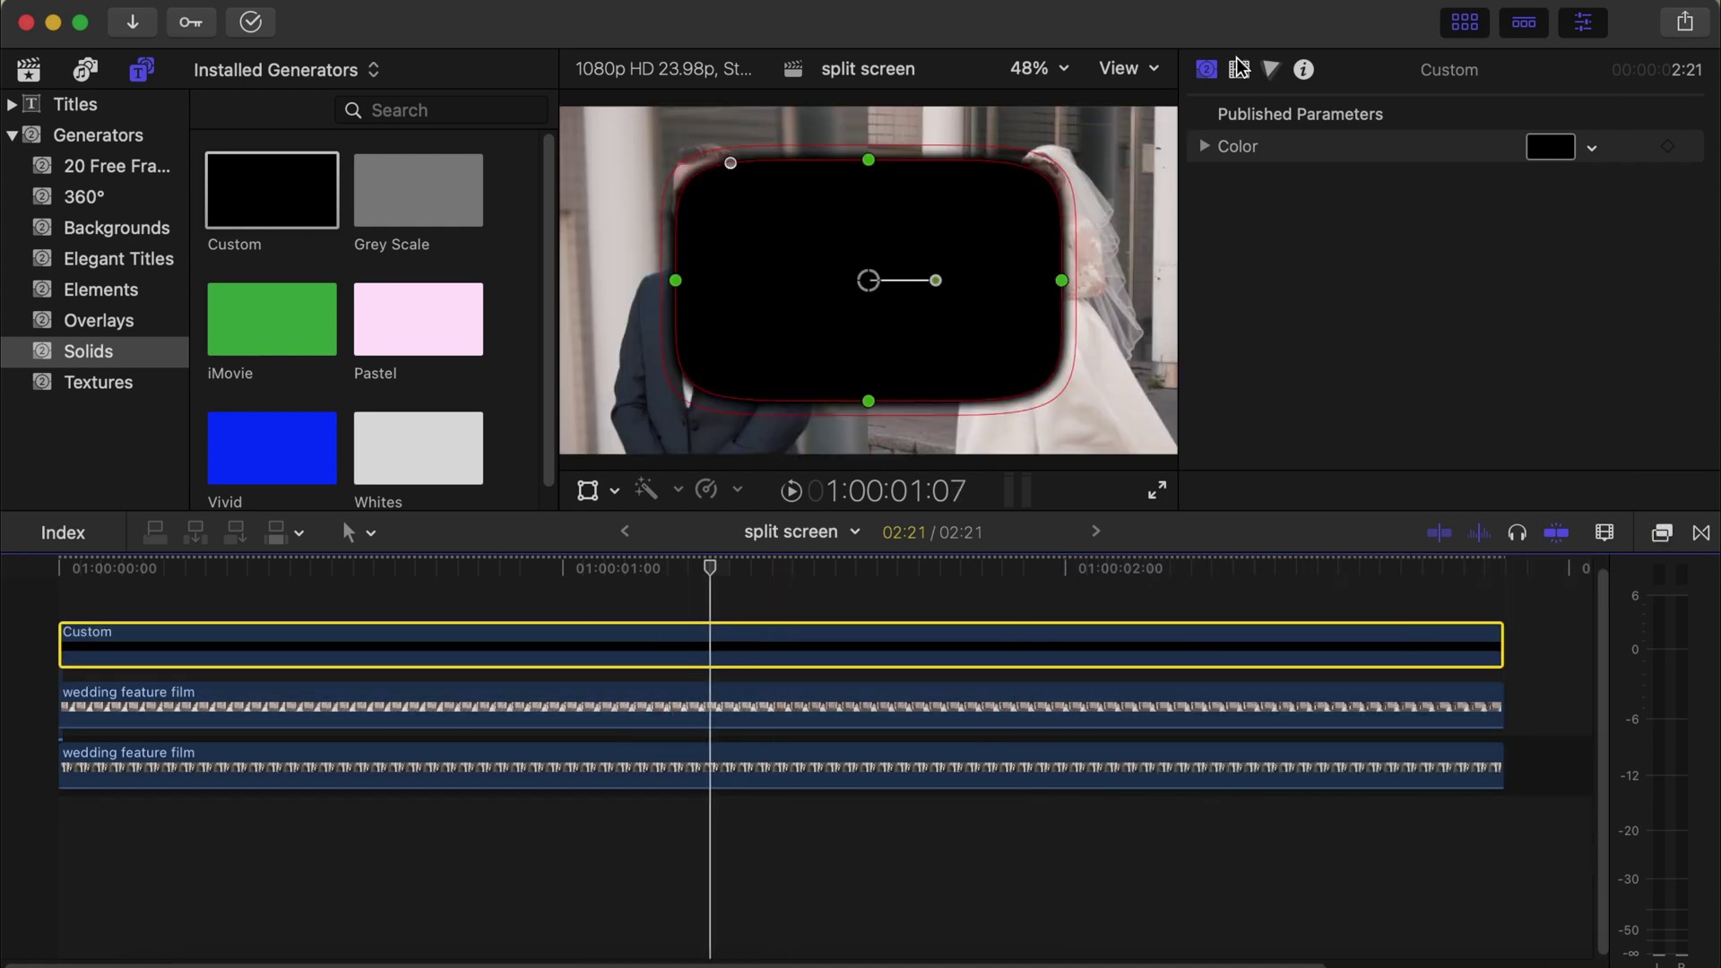
Step: Set the Shape Mask's Curvature and Feather both to 0
click(1241, 70)
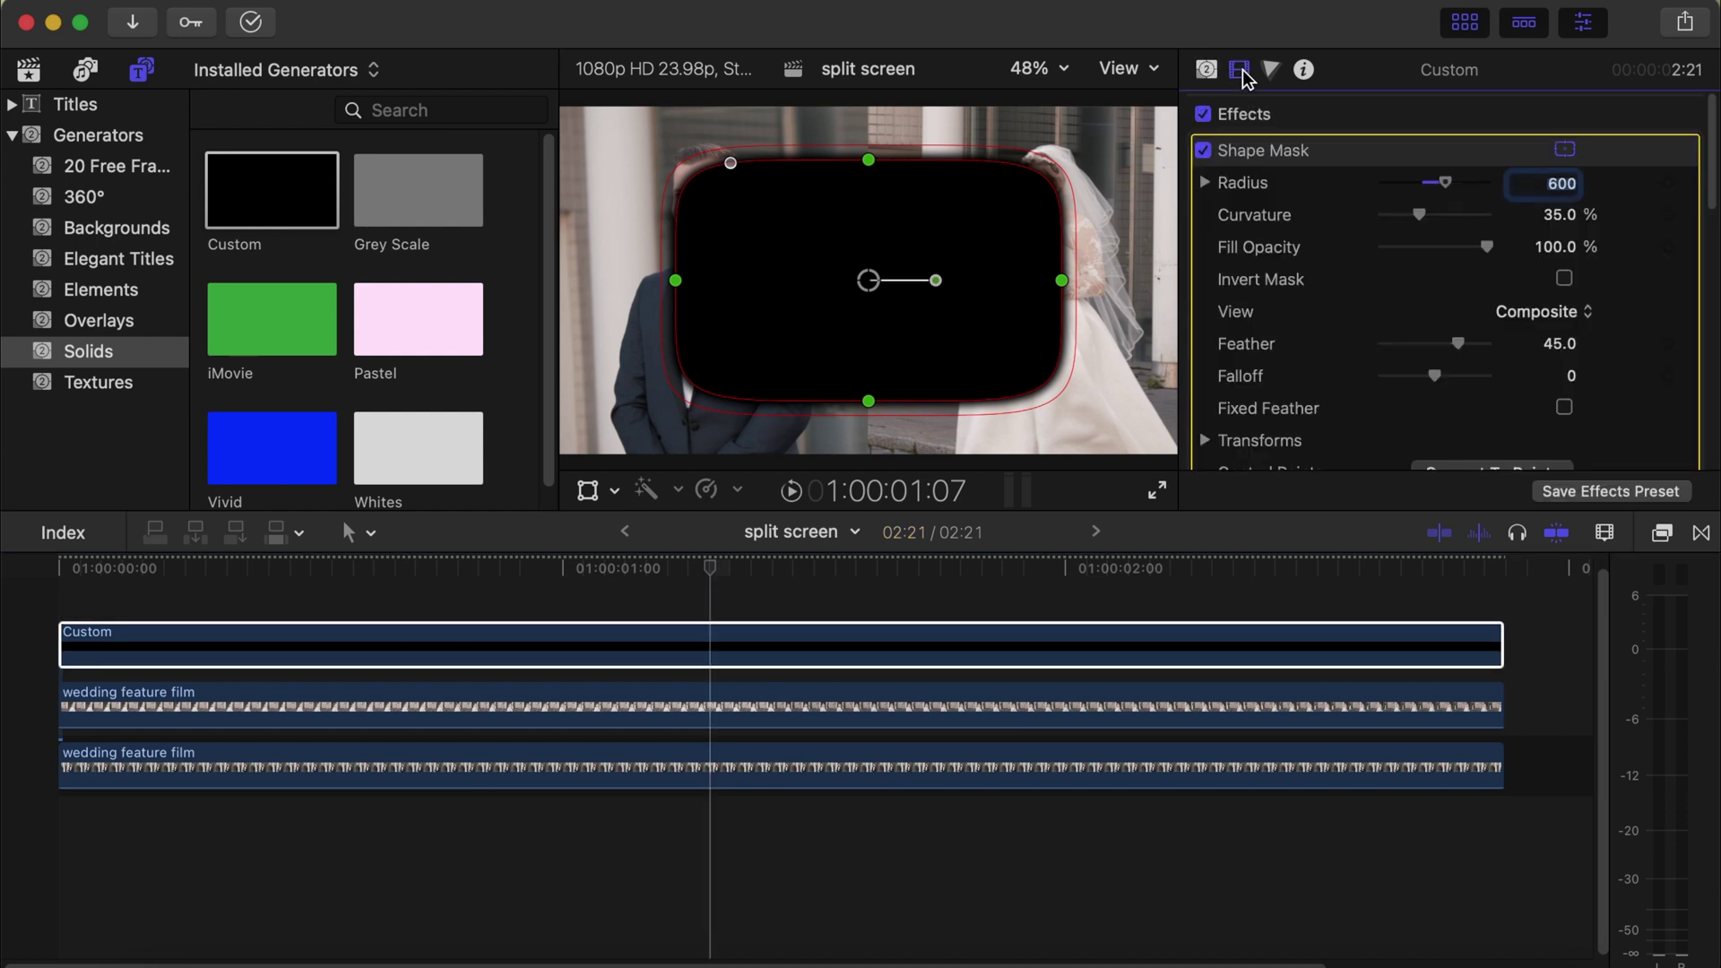
click(1559, 215)
text(0)
key(Return)
click(1559, 344)
text(0)
key(Return)
Step: At 25% viewer zoom, reshape the mask into a tall thin vertical bar and hide its handles
click(1039, 69)
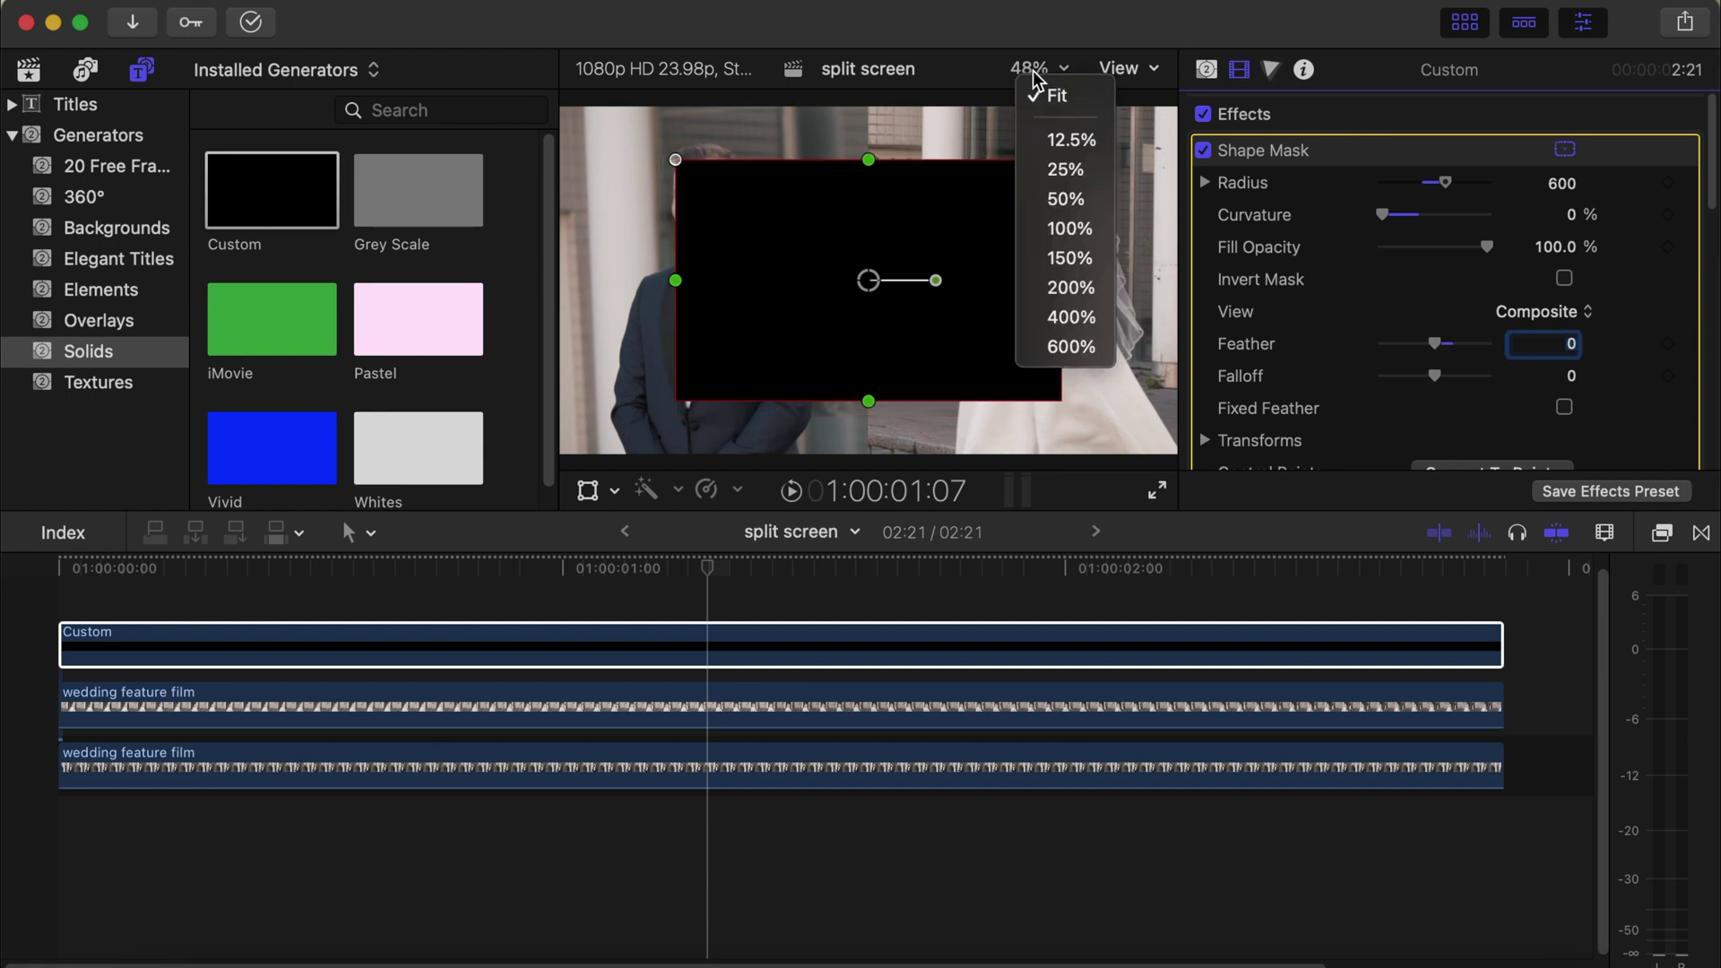
click(1064, 170)
drag(868, 218, 871, 154)
drag(776, 280, 863, 283)
mouse_move(1567, 155)
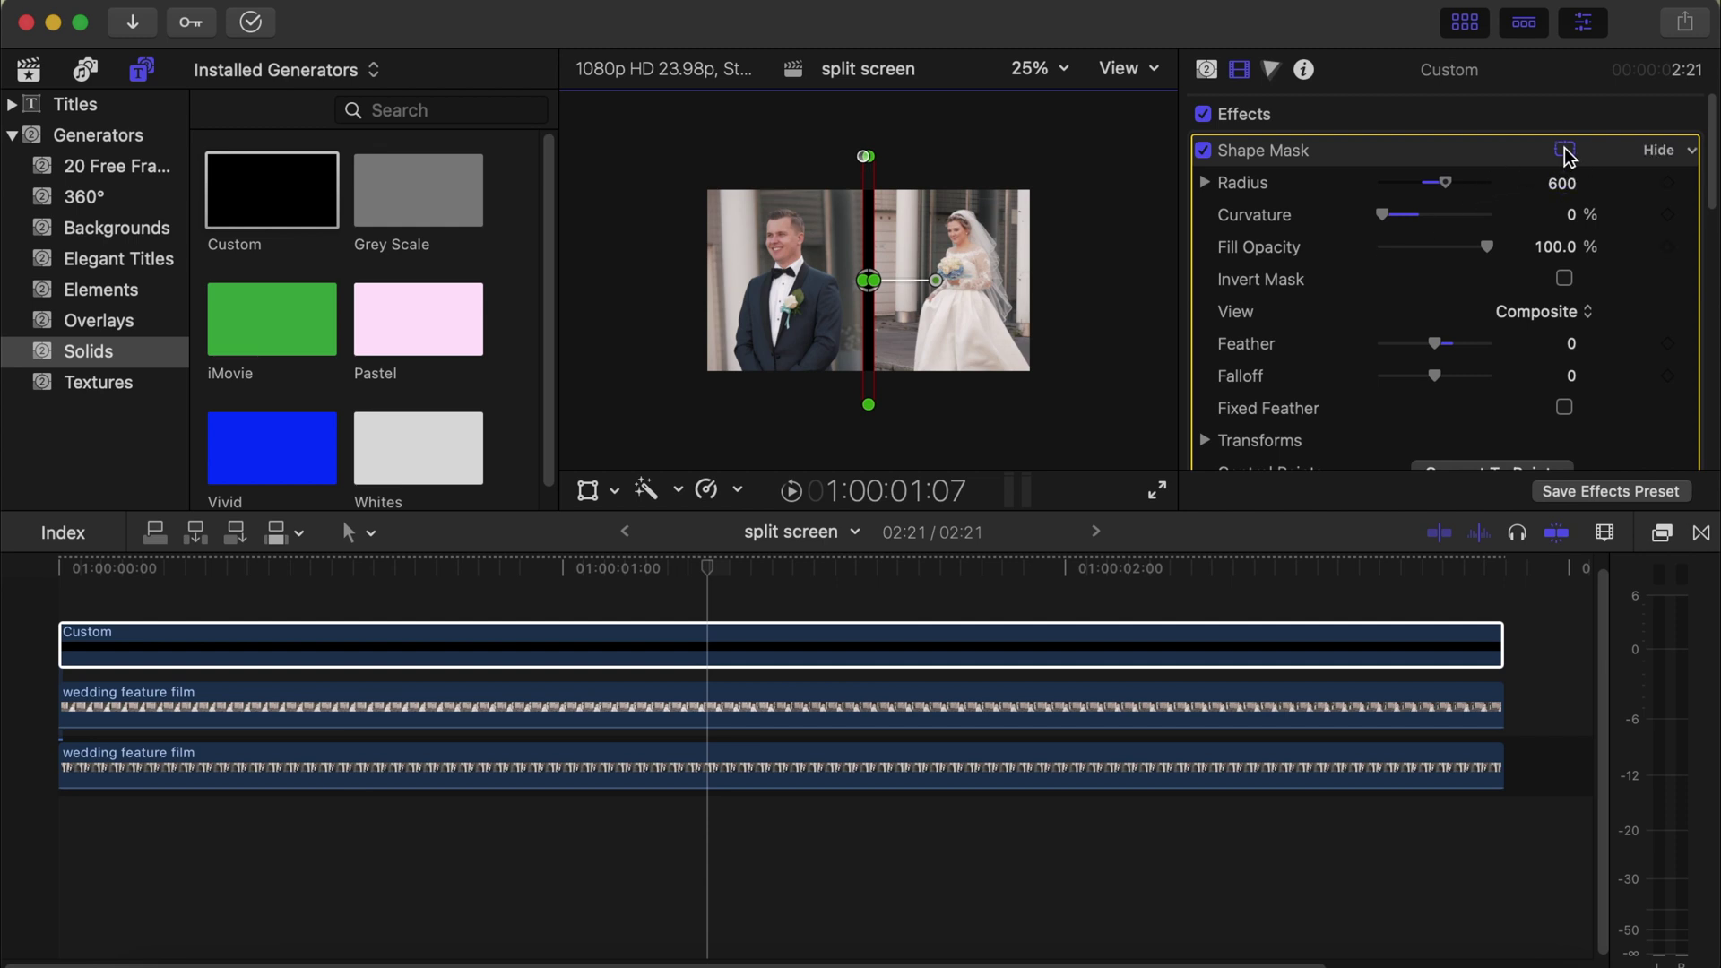
click(1565, 150)
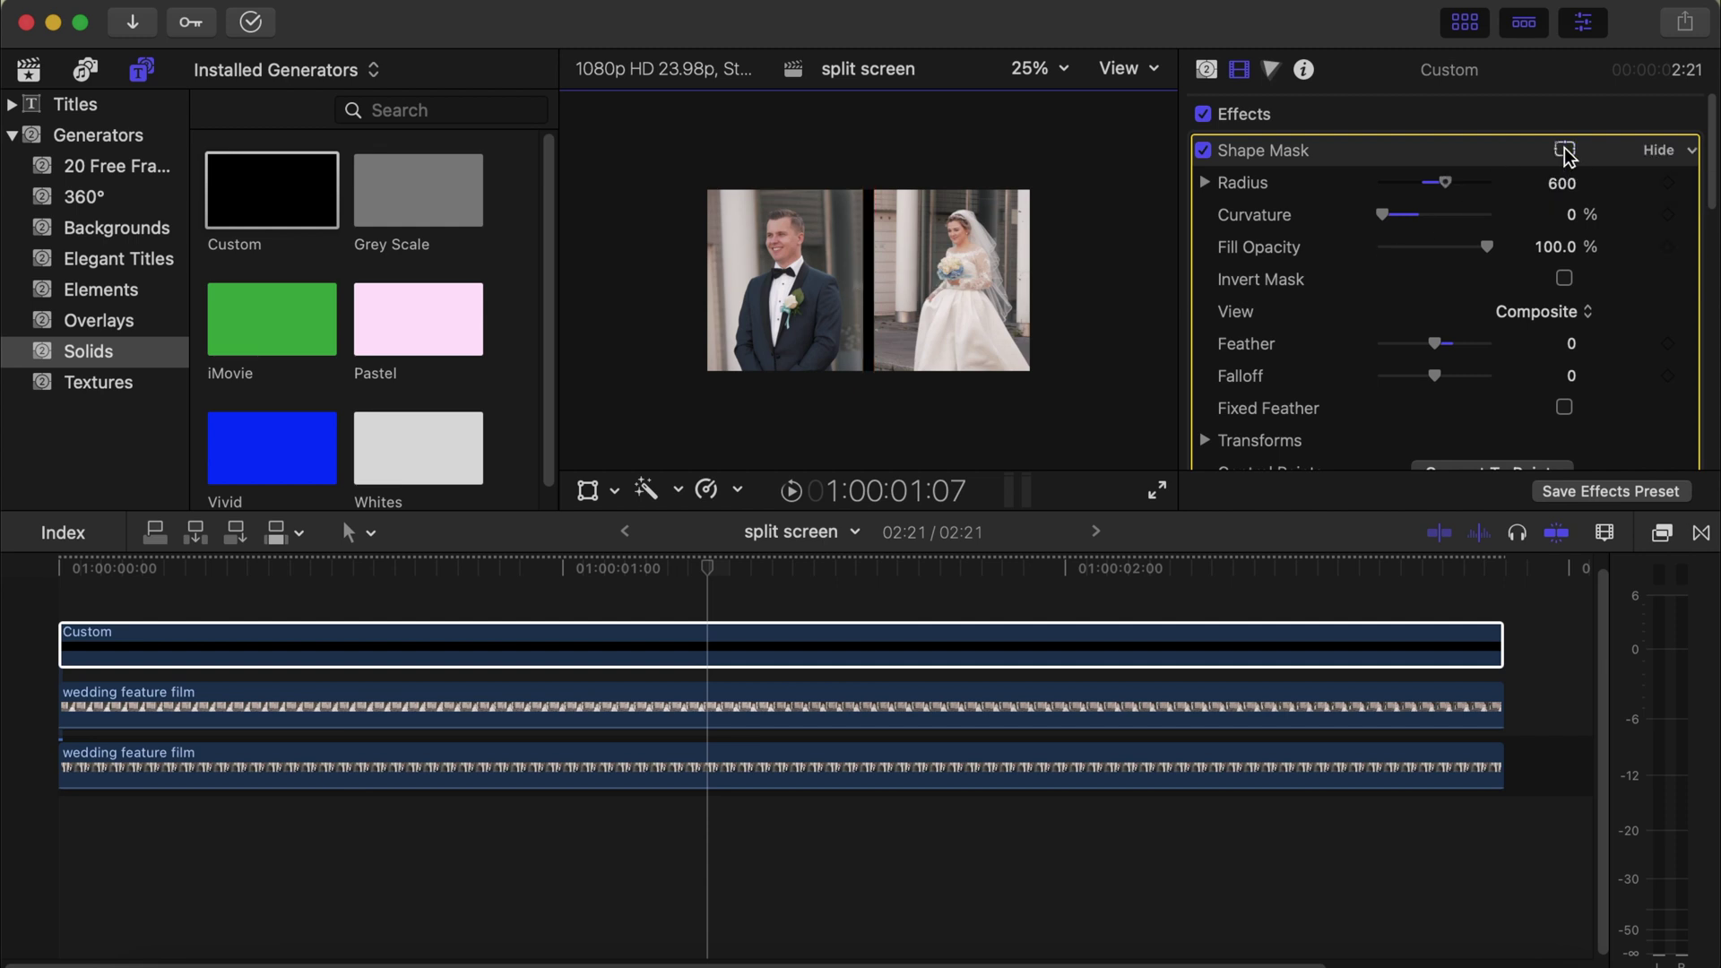
click(756, 649)
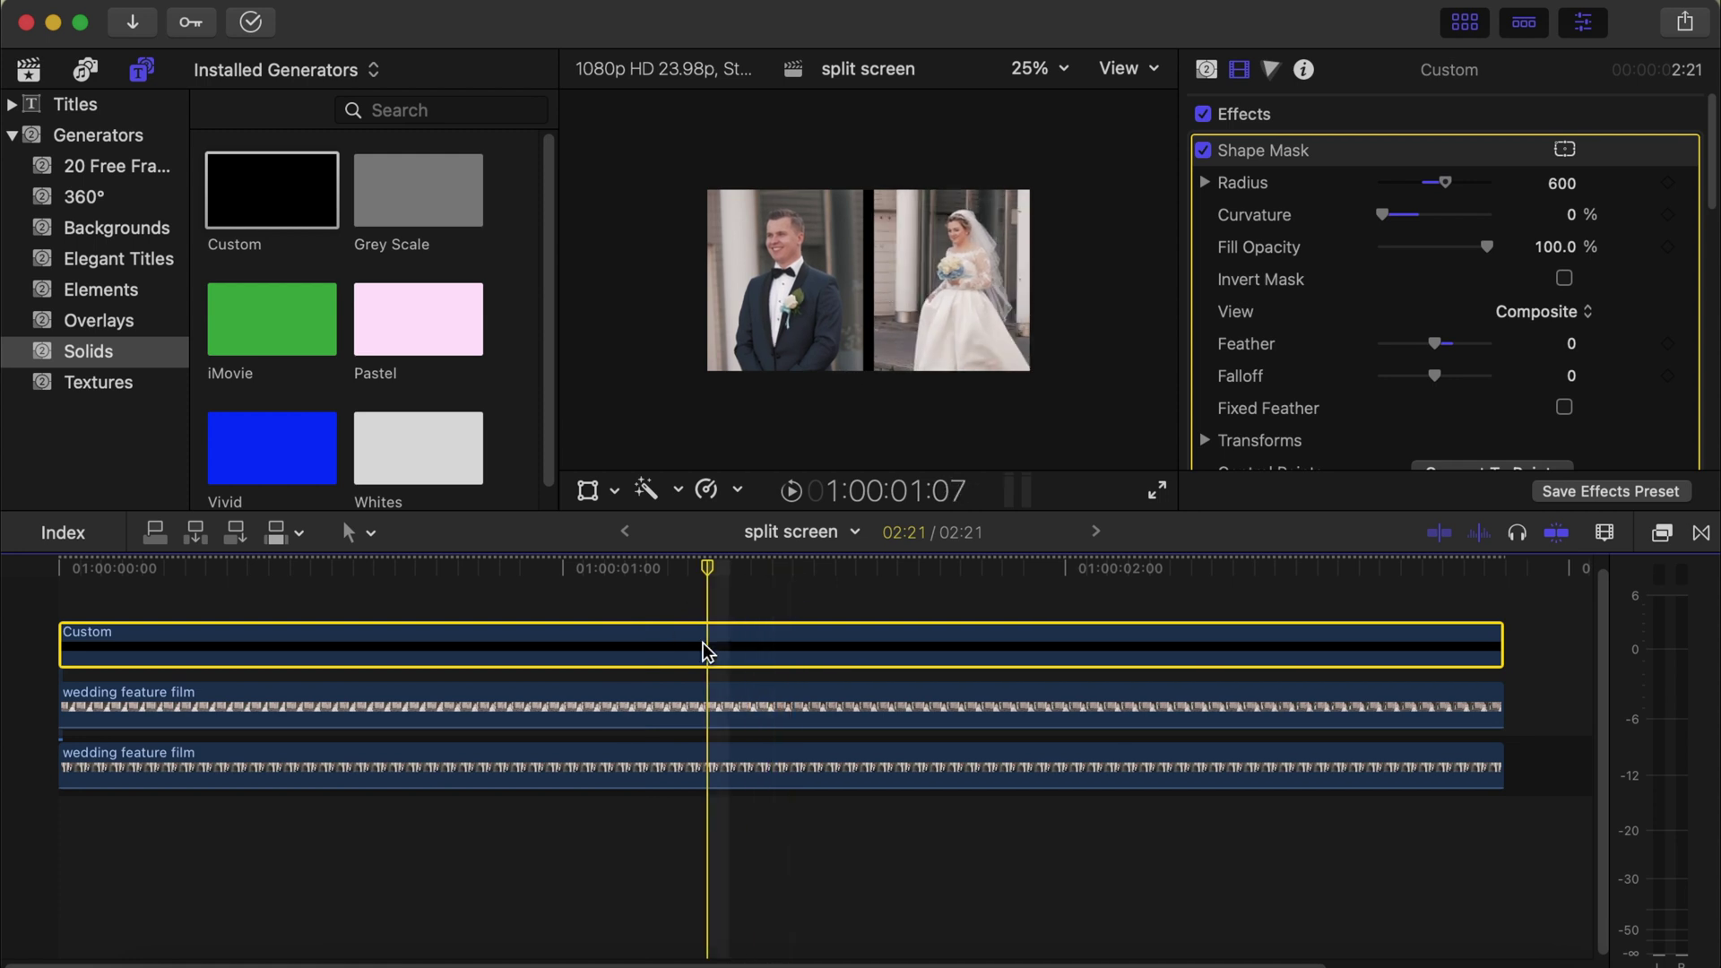
Step: Set the Custom solid's Color to Cyan
click(1207, 71)
click(1548, 146)
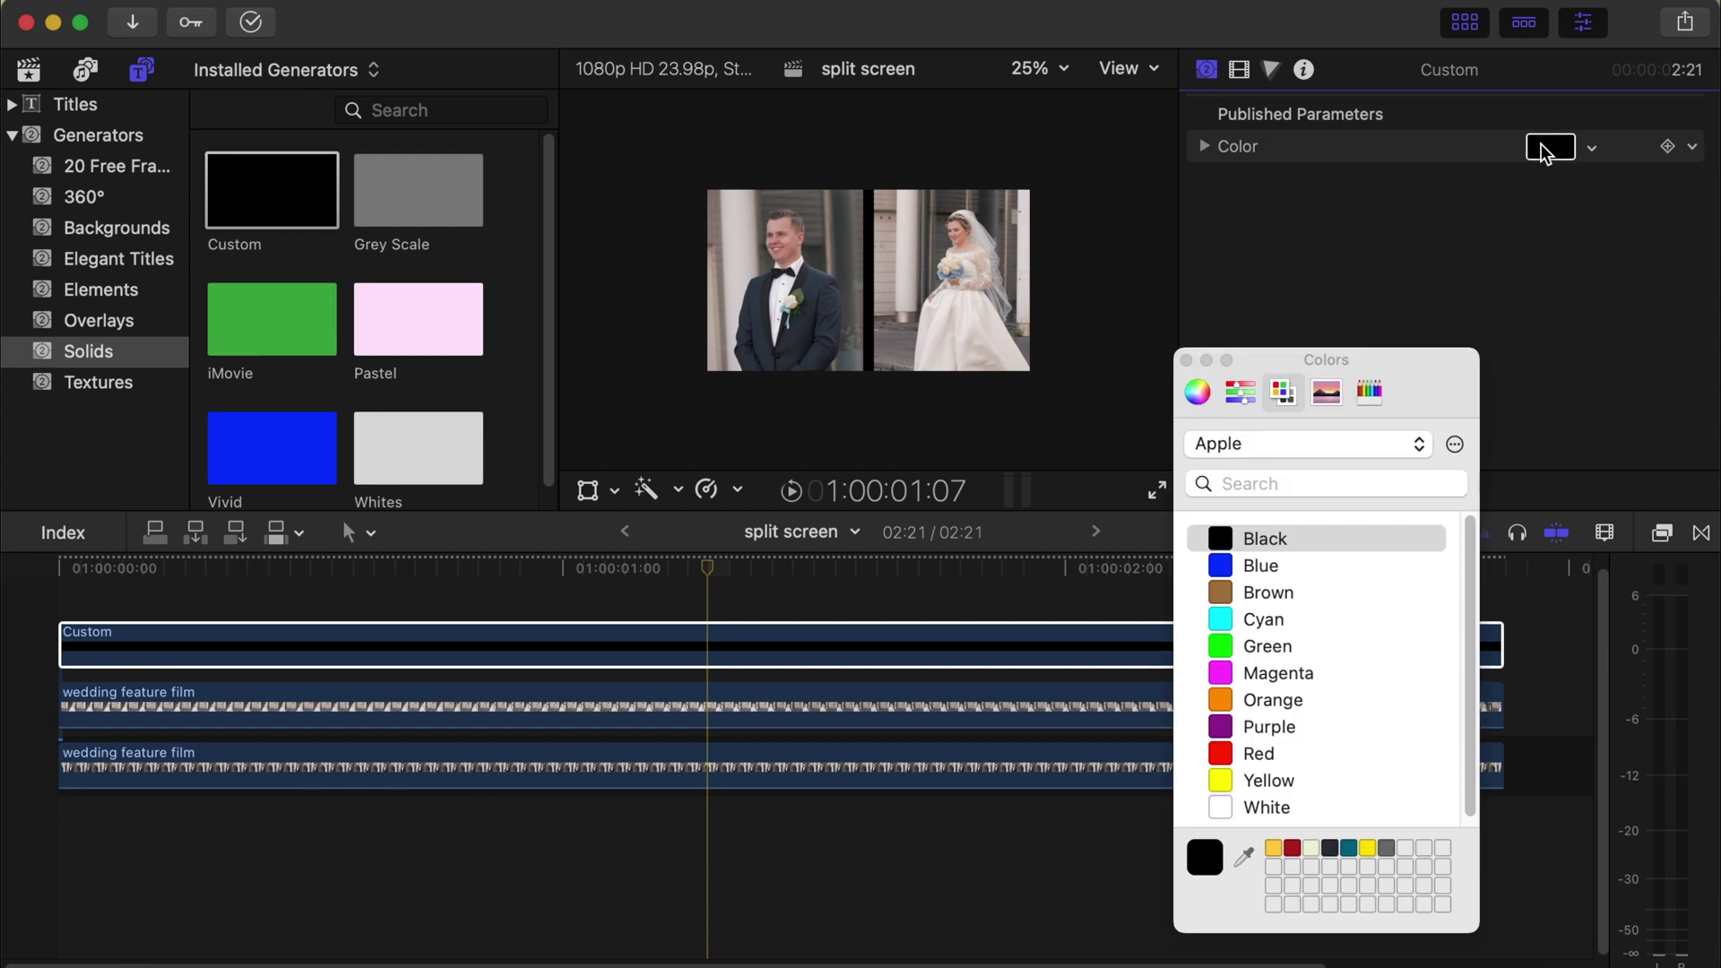
click(1255, 619)
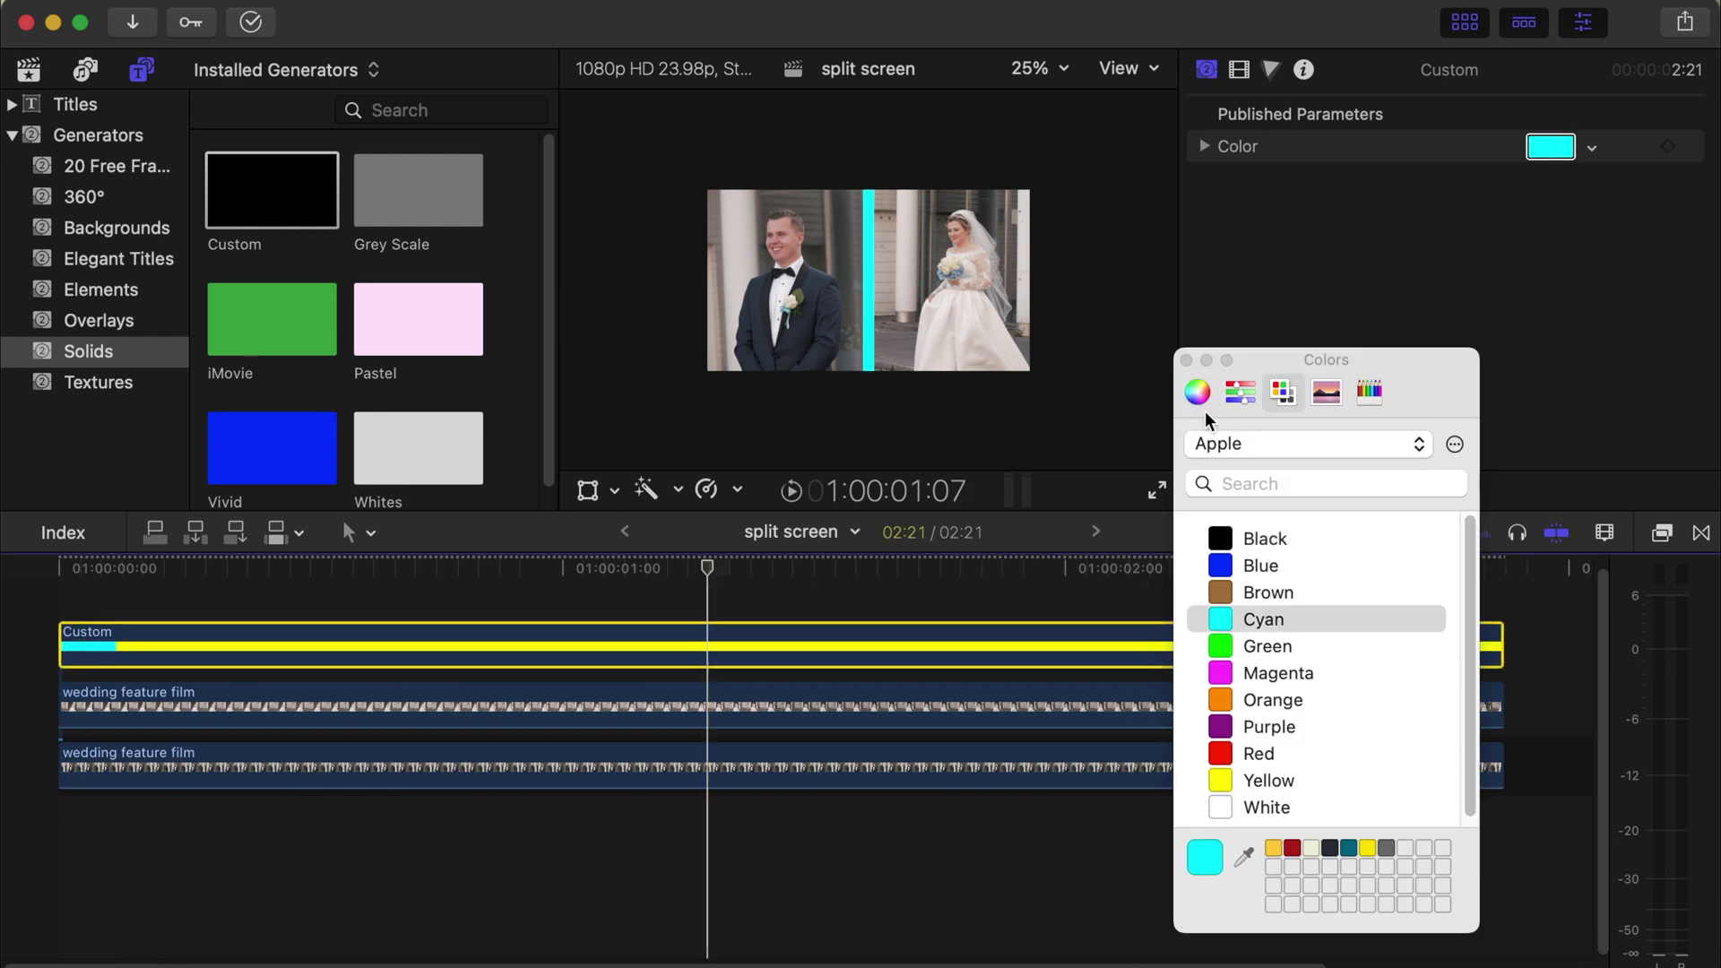
click(1186, 360)
Step: Fit the picture back in the viewer and play the split screen from the start
click(1036, 68)
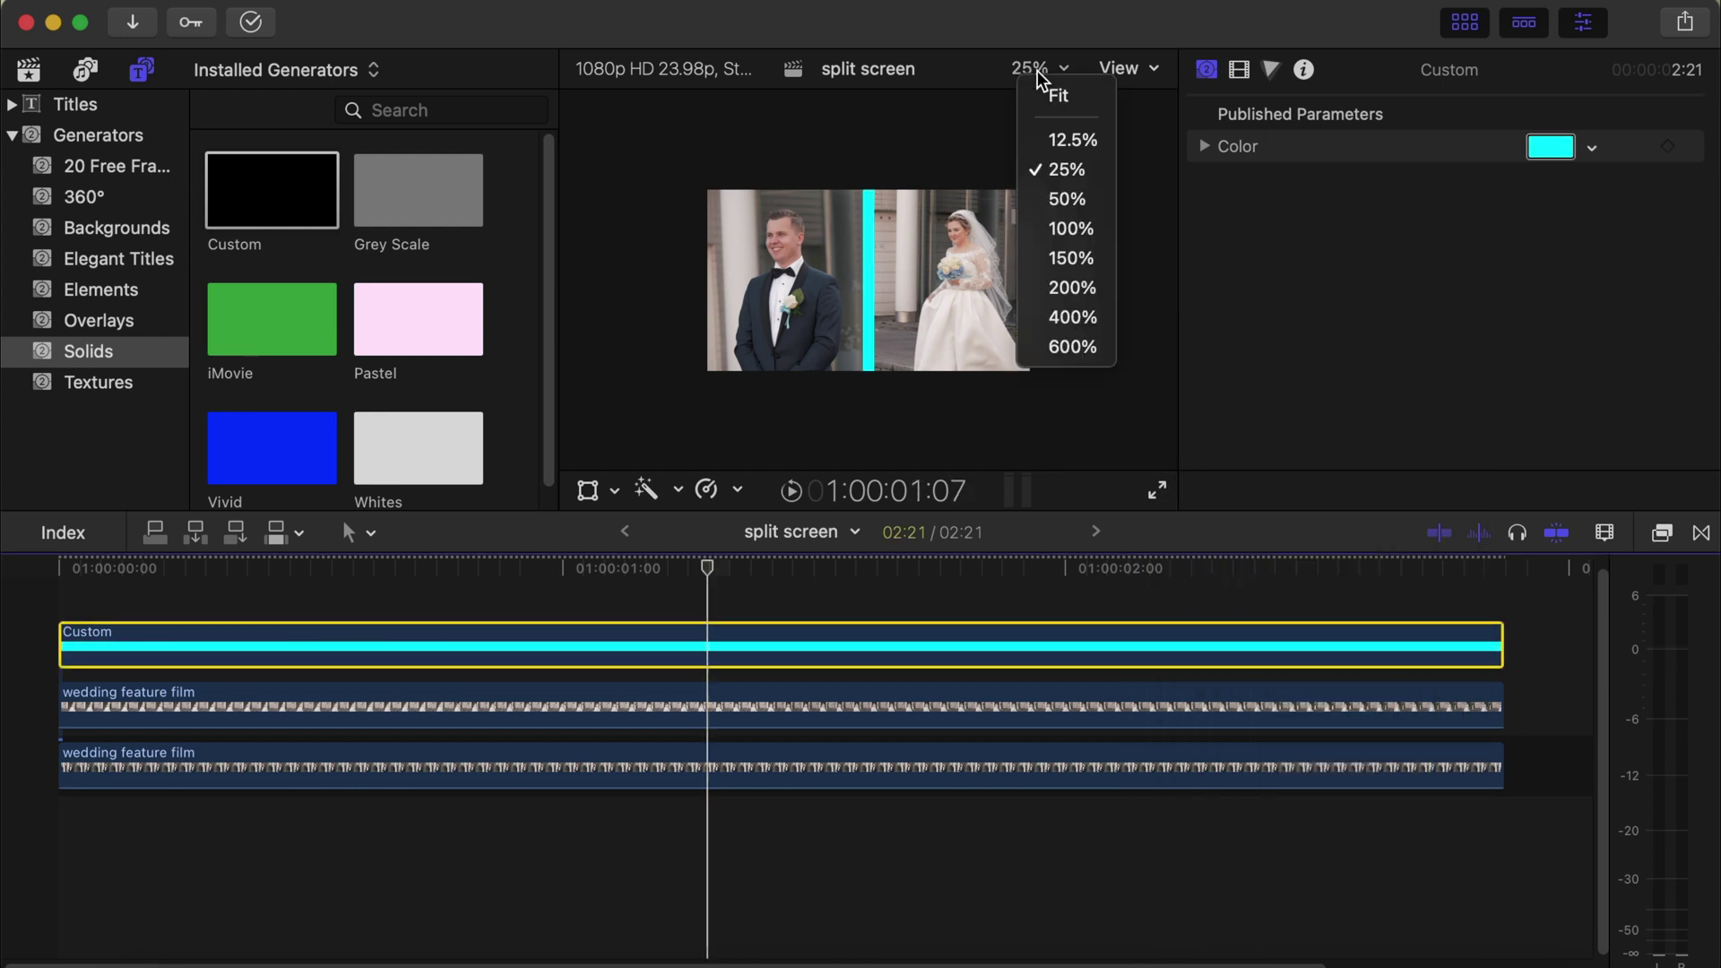
click(1046, 95)
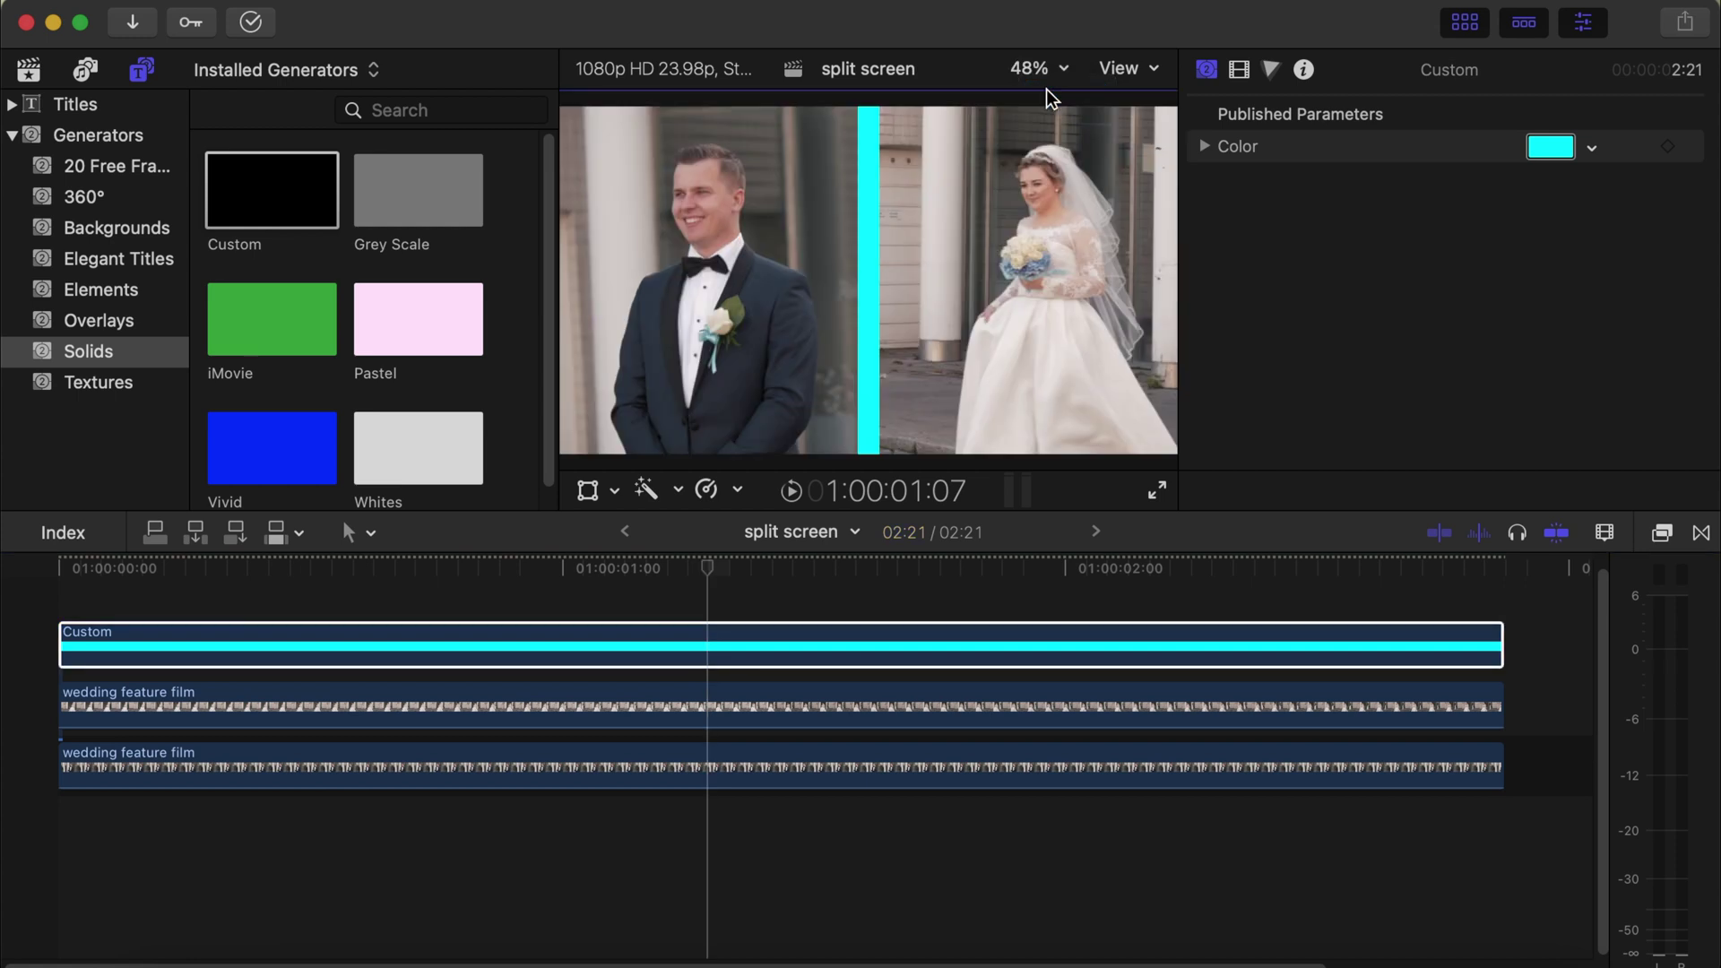
click(59, 652)
key(space)
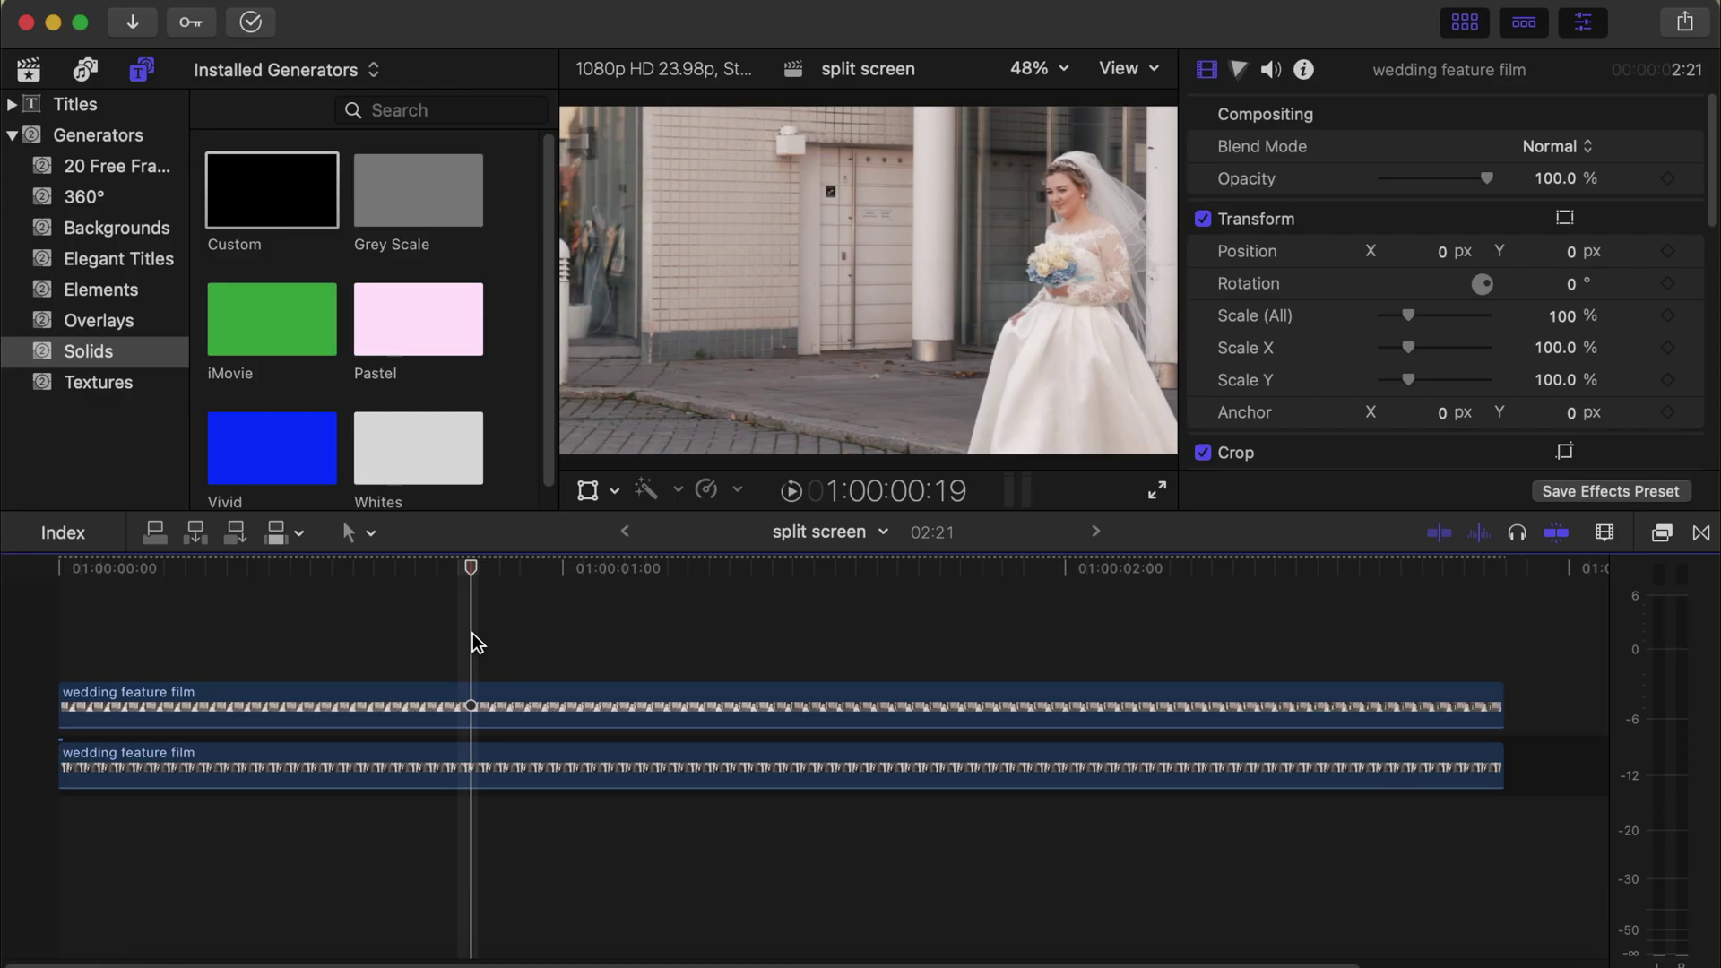
Step: Select the upper bride clip and turn on the horizon guides in the viewer
click(612, 658)
key(c)
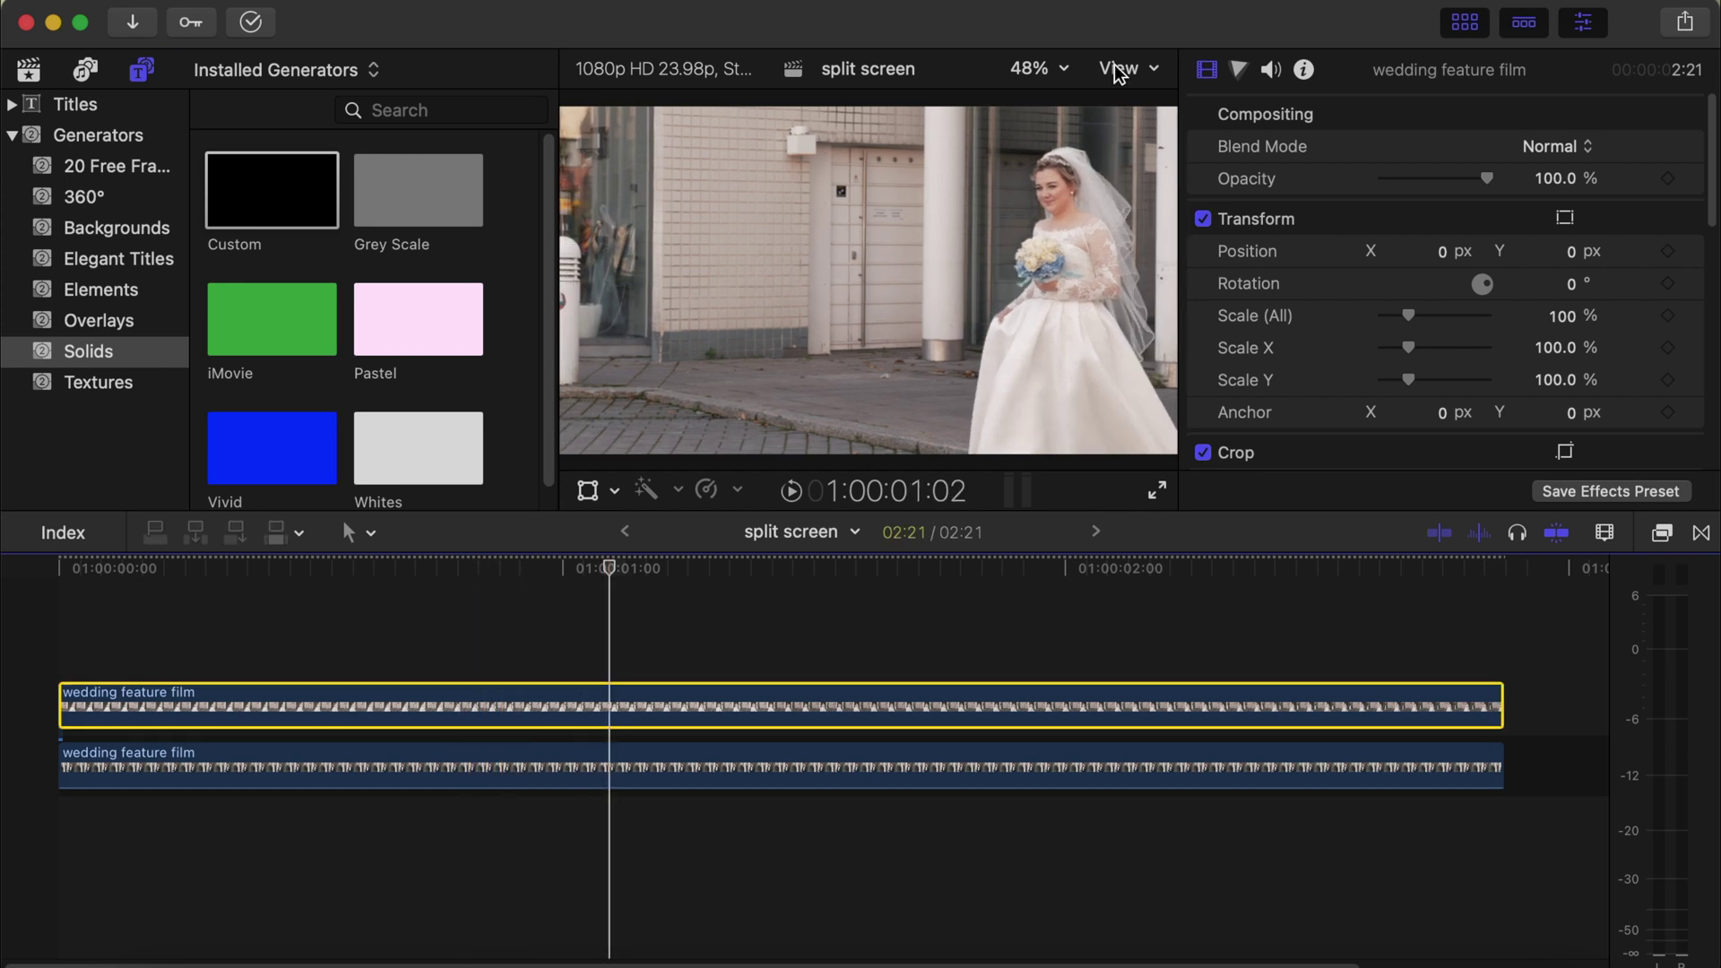
click(1118, 72)
click(1174, 691)
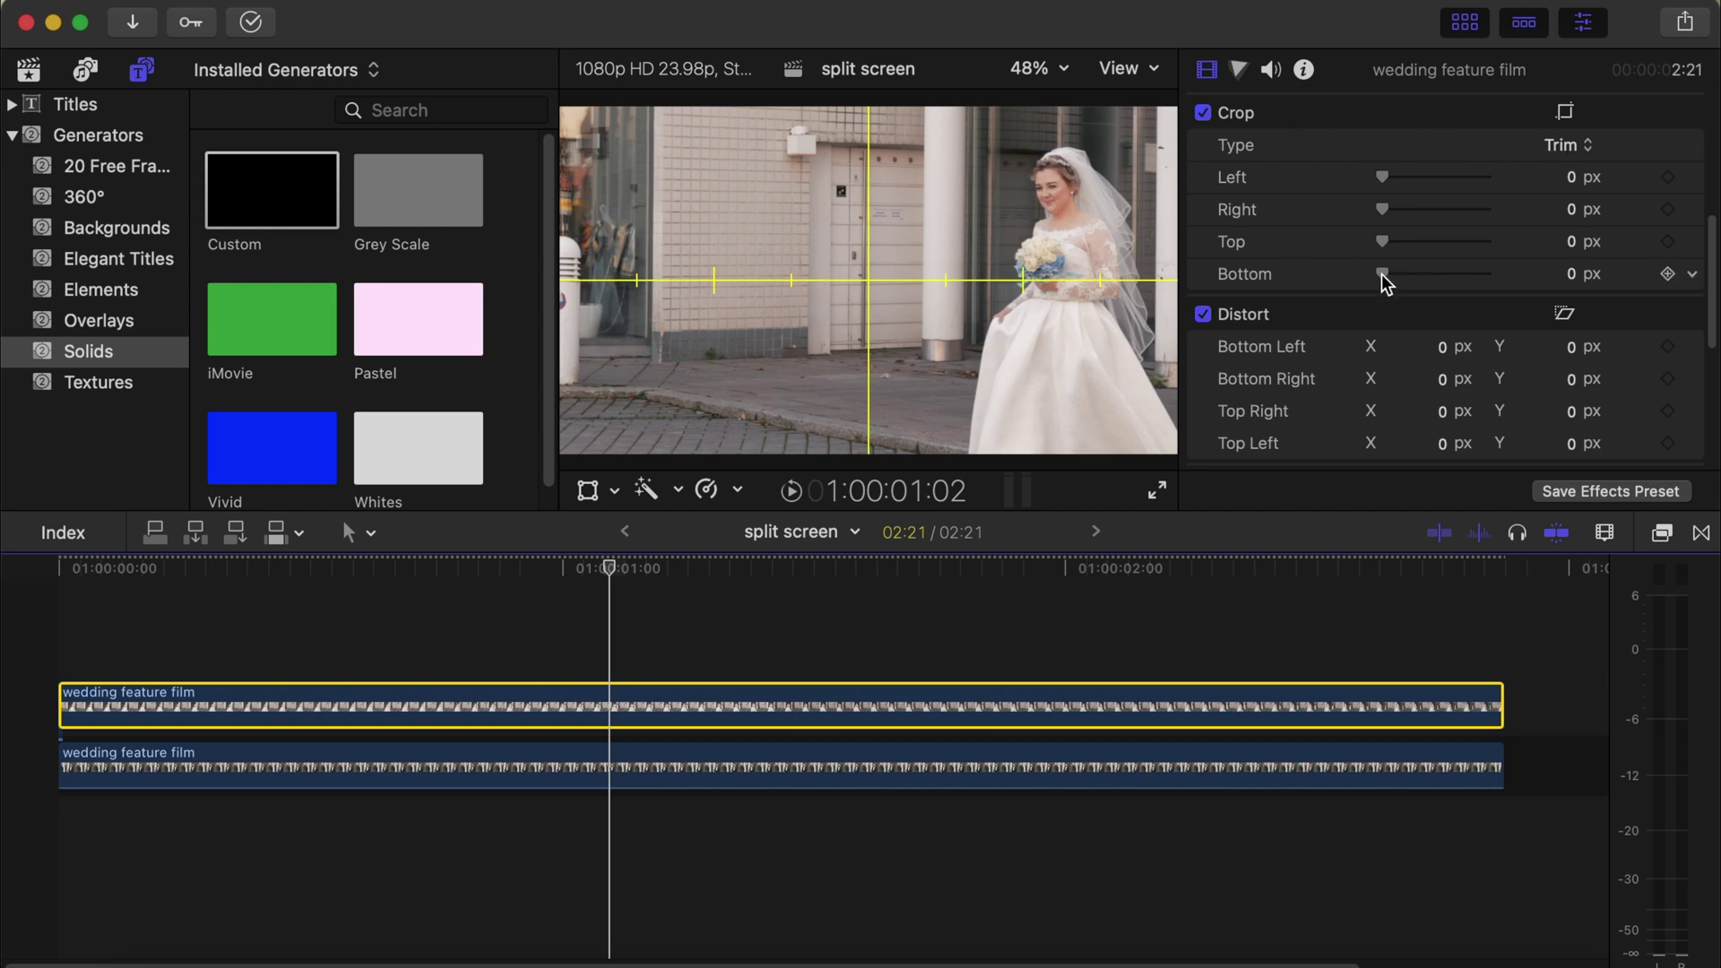
Step: Set Crop Bottom on the bride clip to about 1074 px, then select the lower groom clip
drag(1380, 273, 1433, 272)
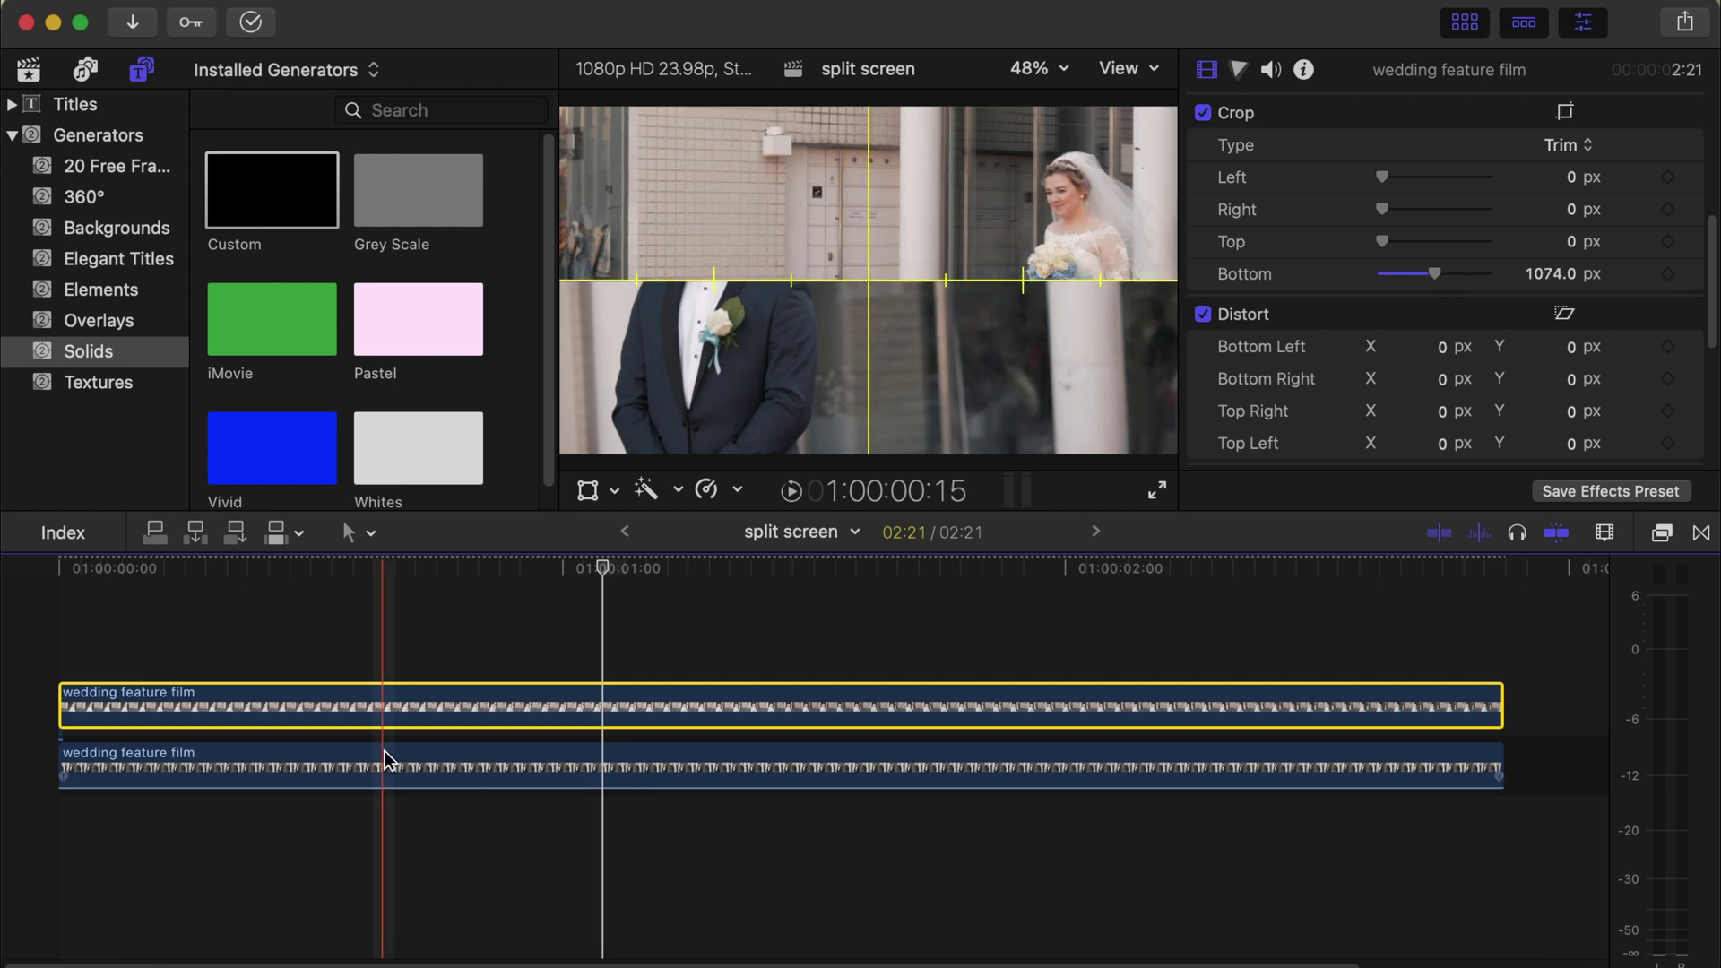
click(405, 765)
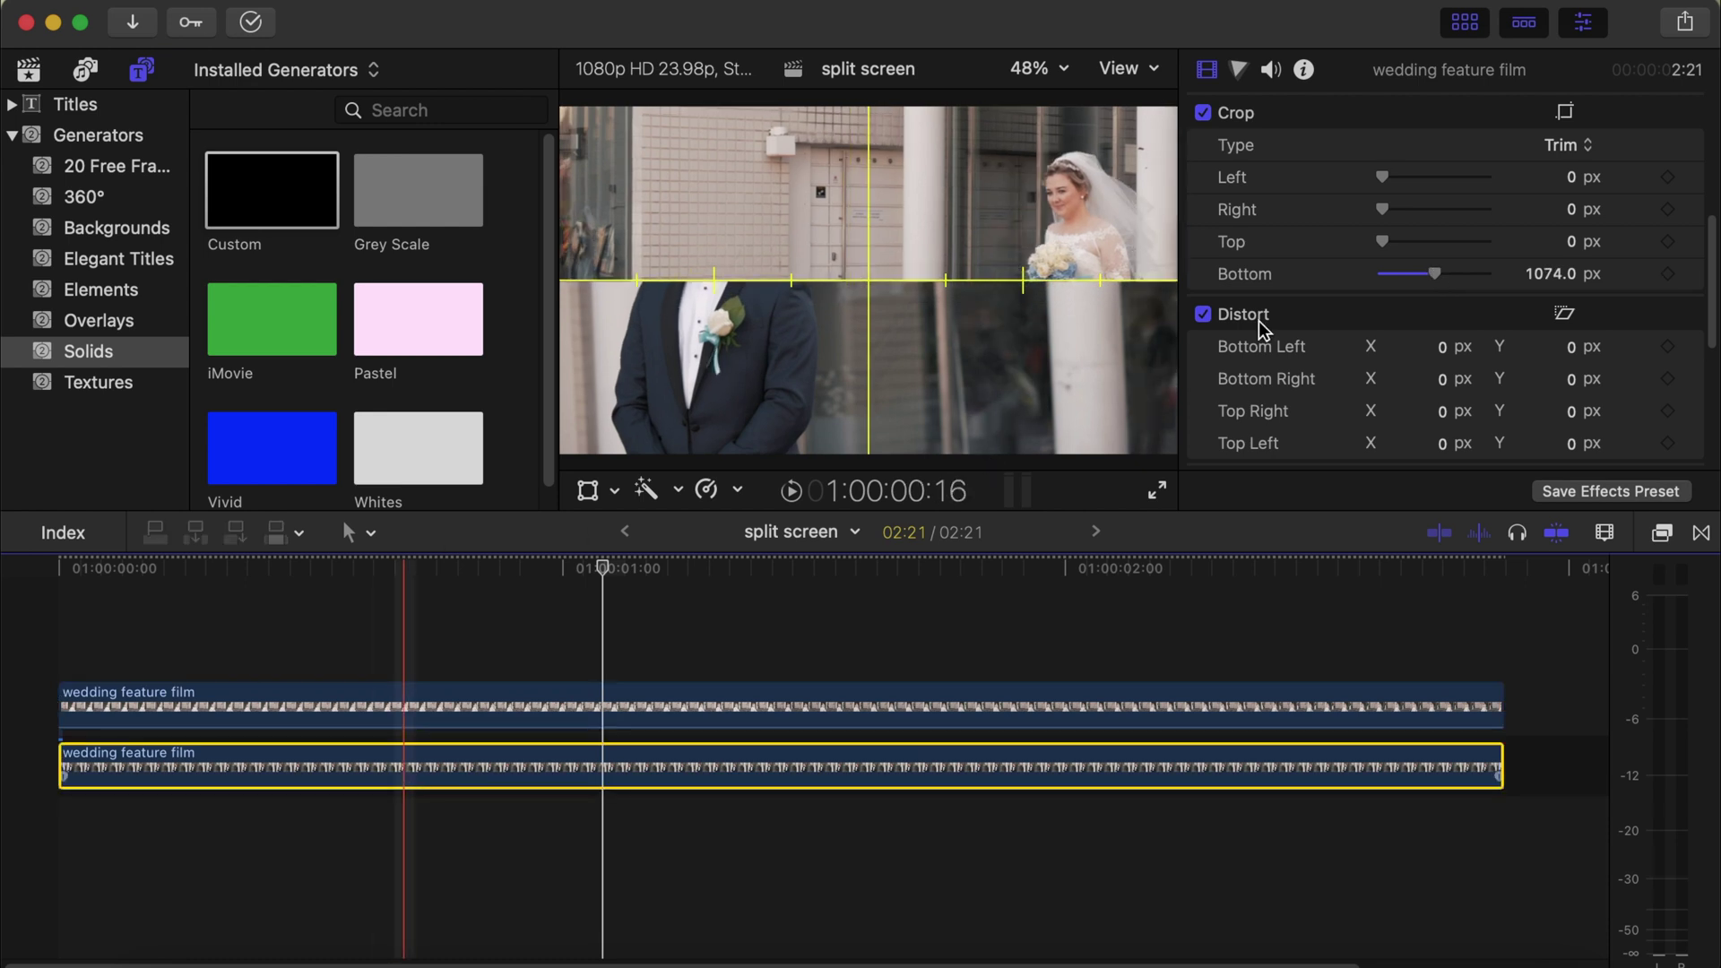
scroll(1422, 357, up, 5)
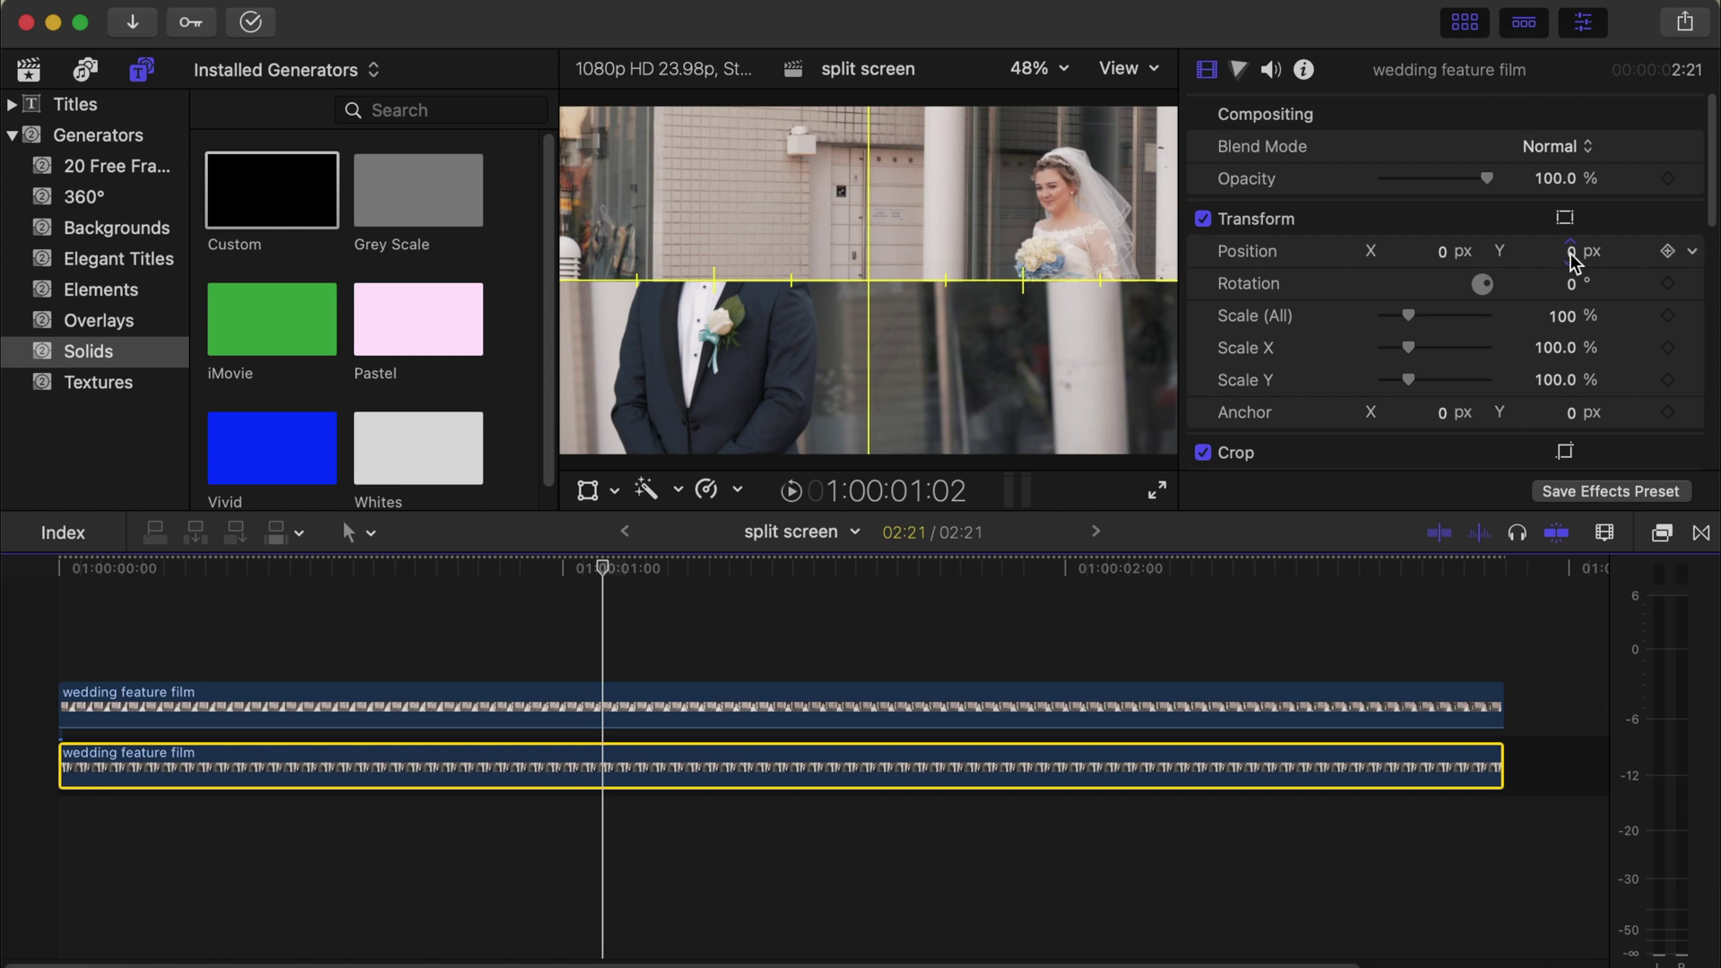
Step: Shift the groom clip down to -63.2 px and turn off the horizon guides
drag(1570, 253, 1570, 614)
click(1134, 74)
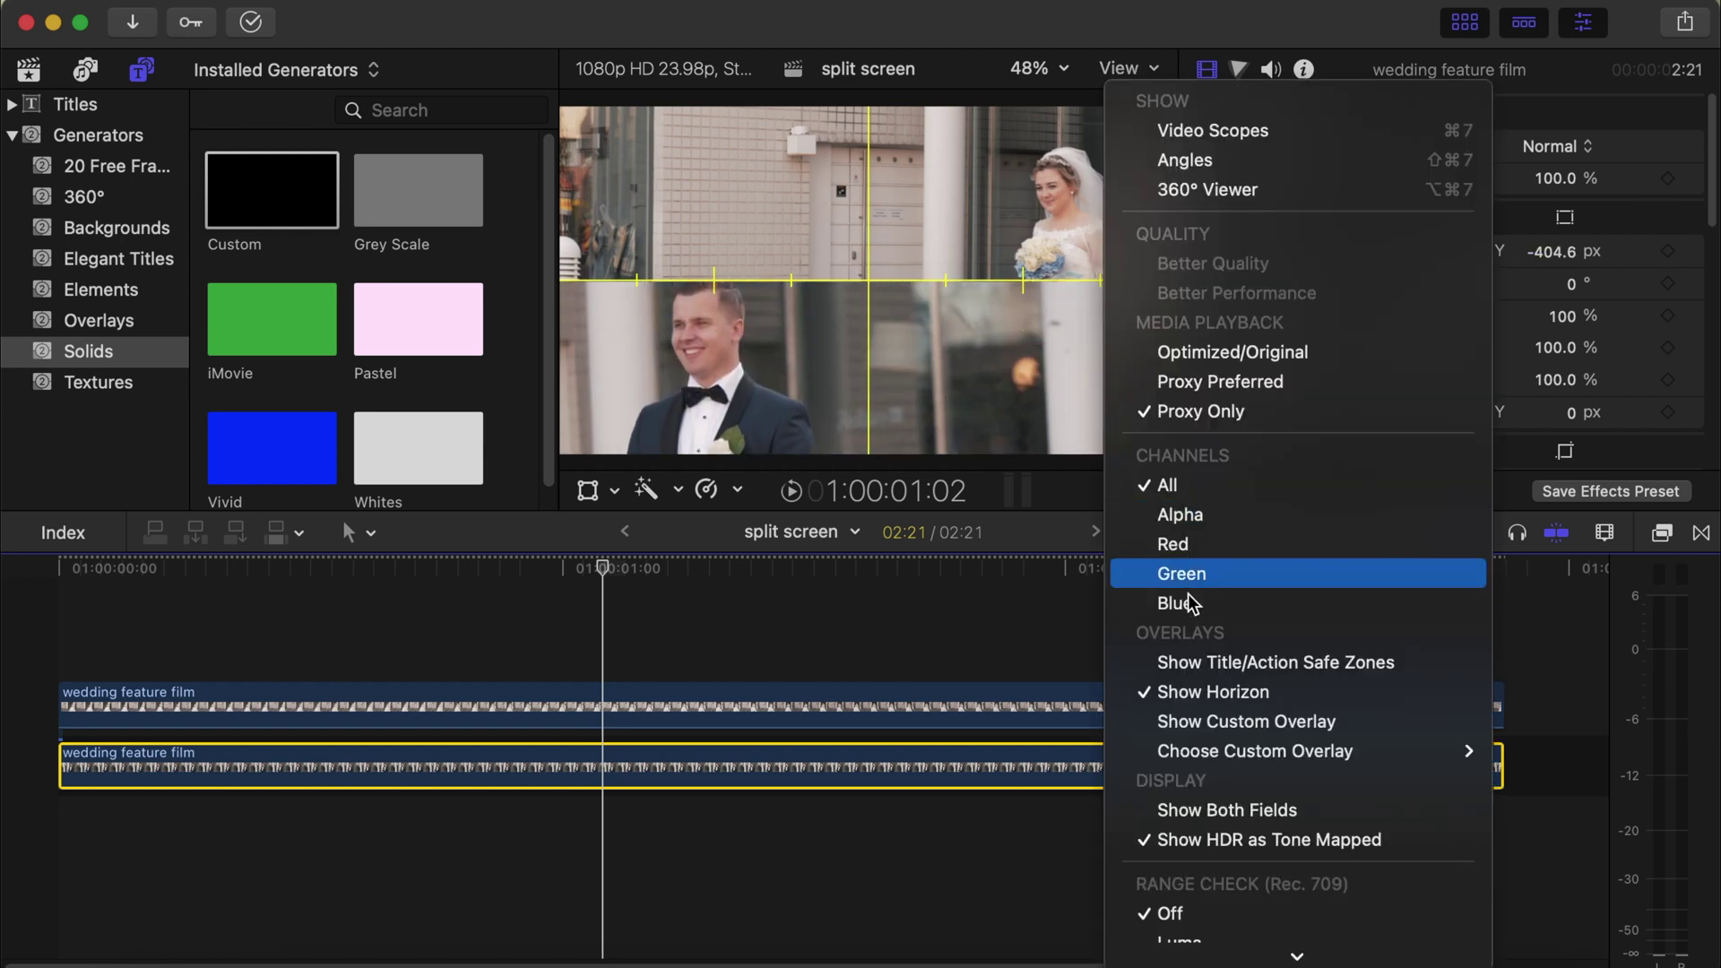
click(1181, 695)
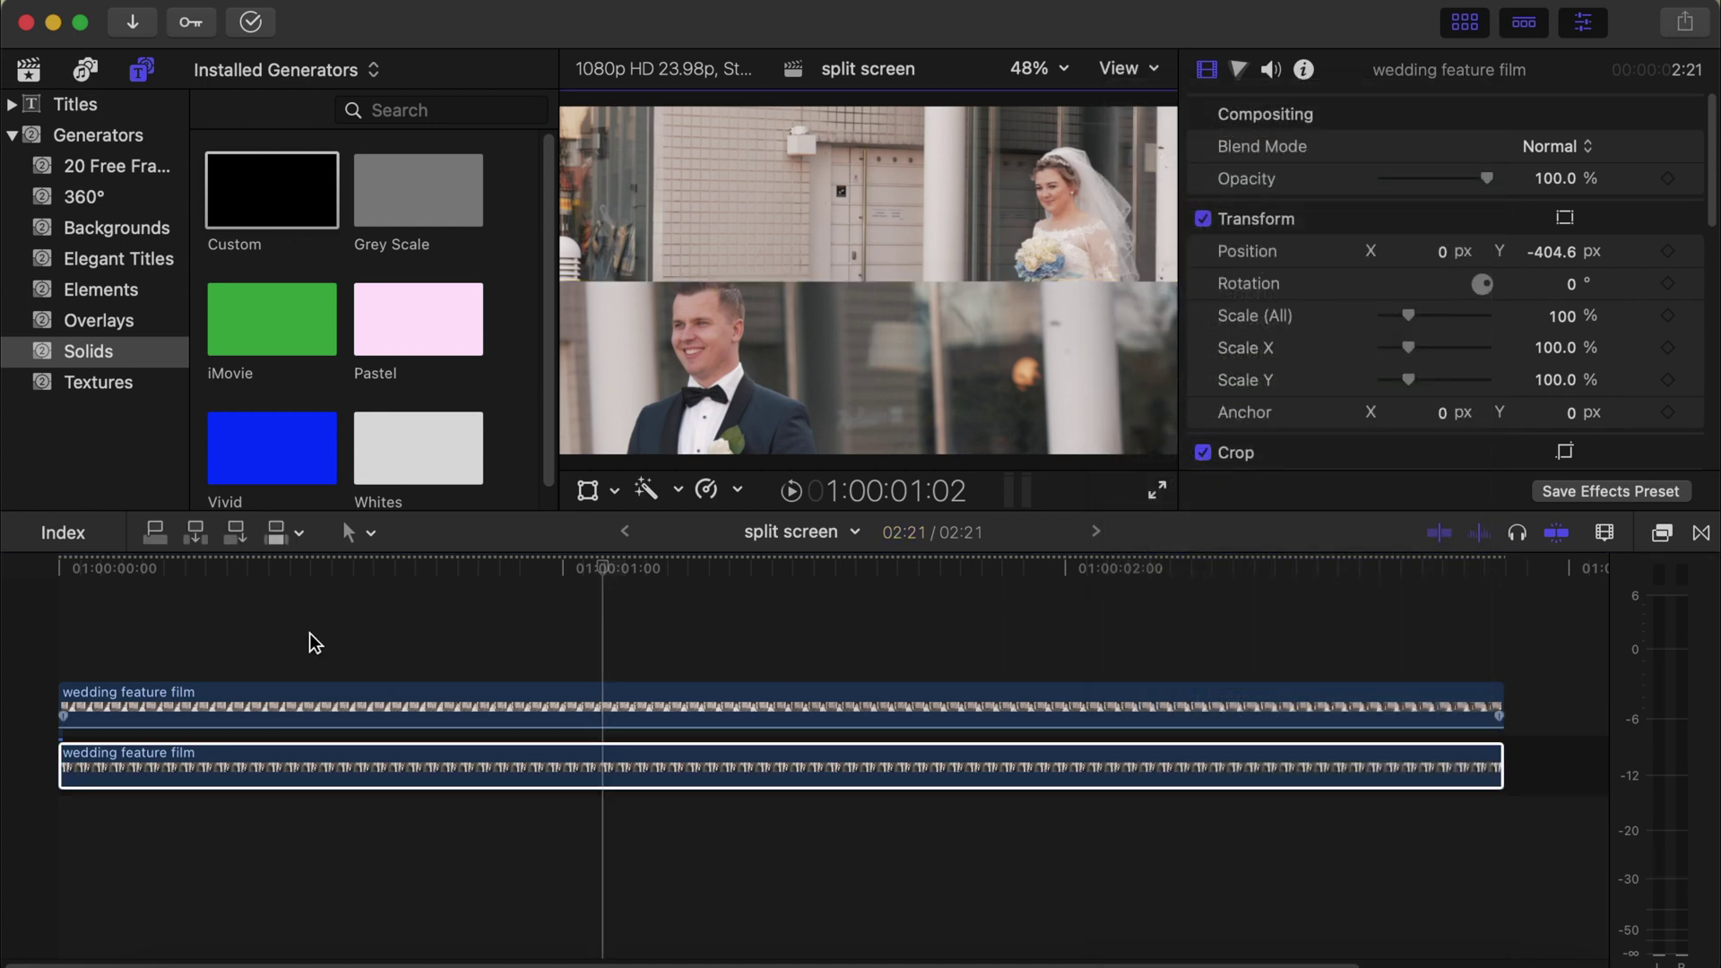
Step: Play the stacked bride-and-groom split screen from the start, then stop it
key(Home)
key(space)
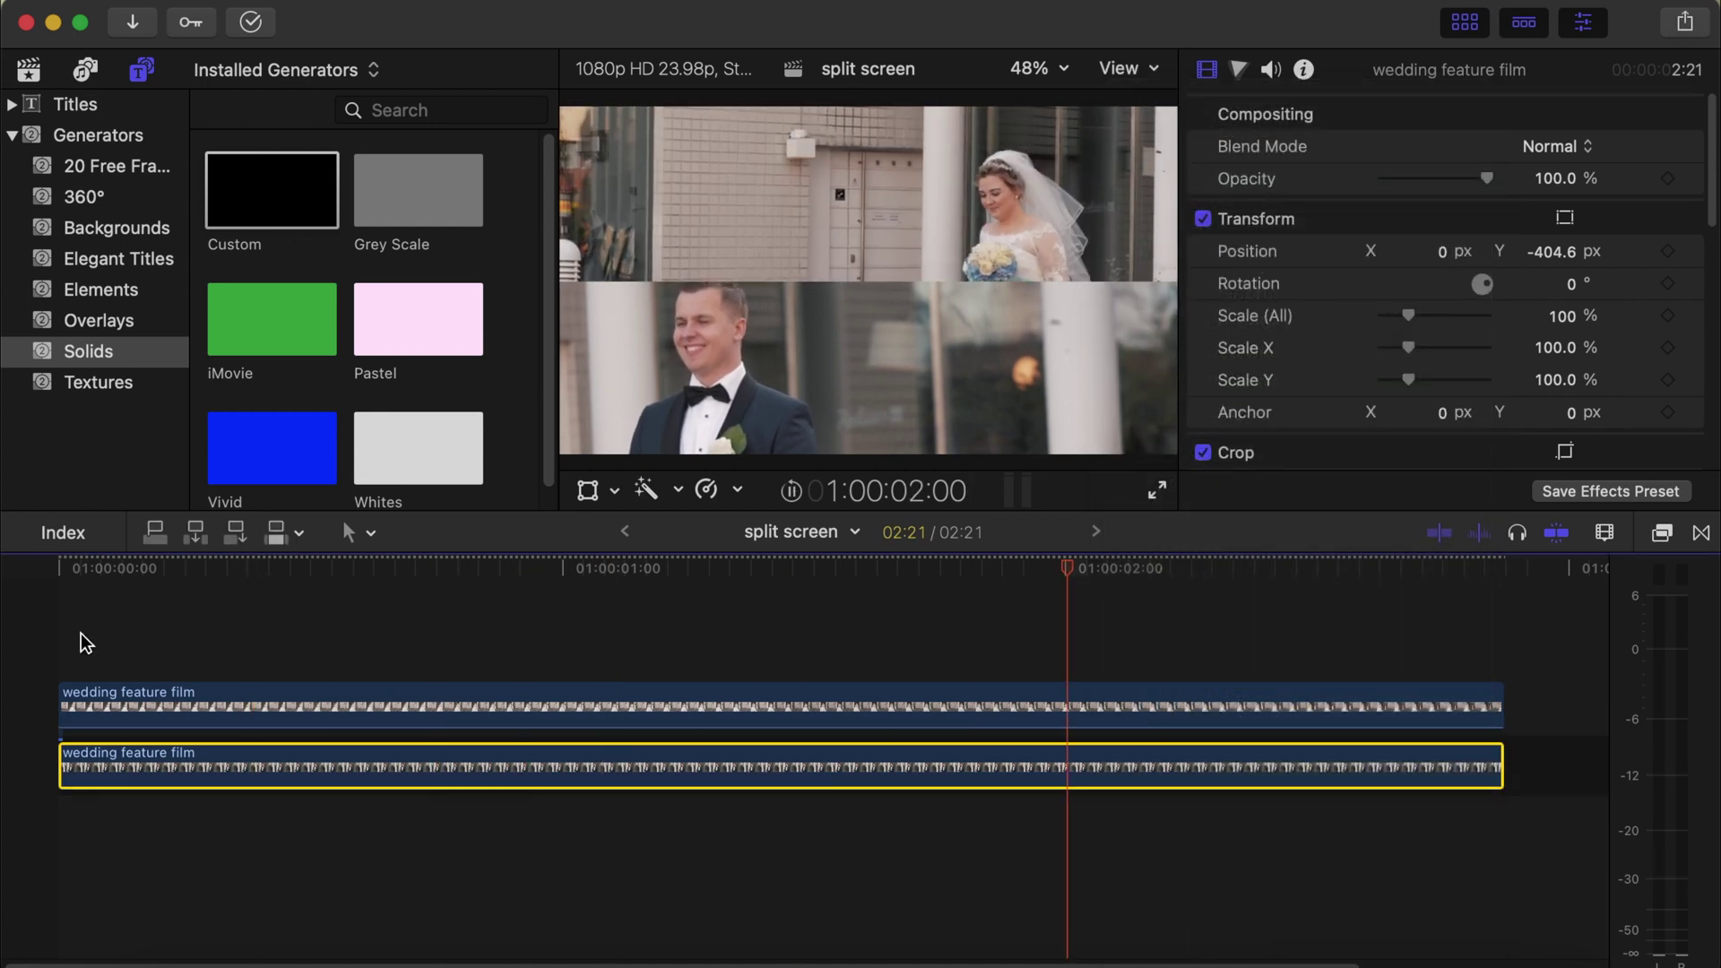
click(52, 621)
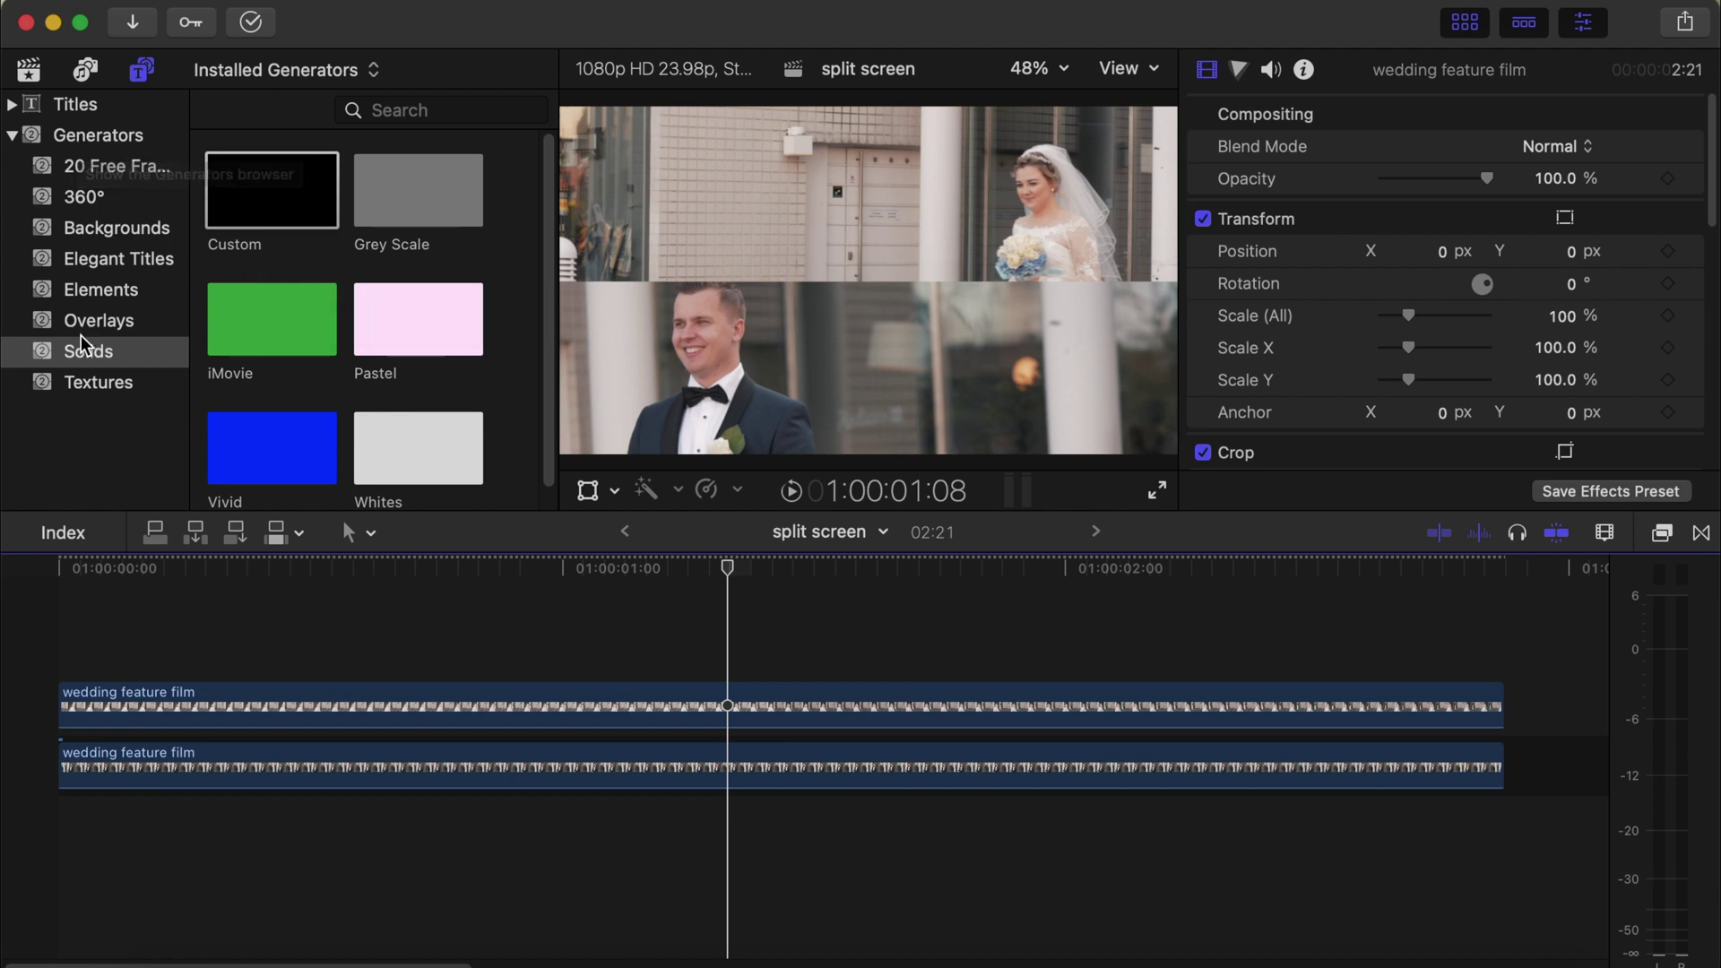
Step: Add a Custom solid above the wedding clips, trim it to their length, and apply Shape Mask
drag(266, 183, 9, 618)
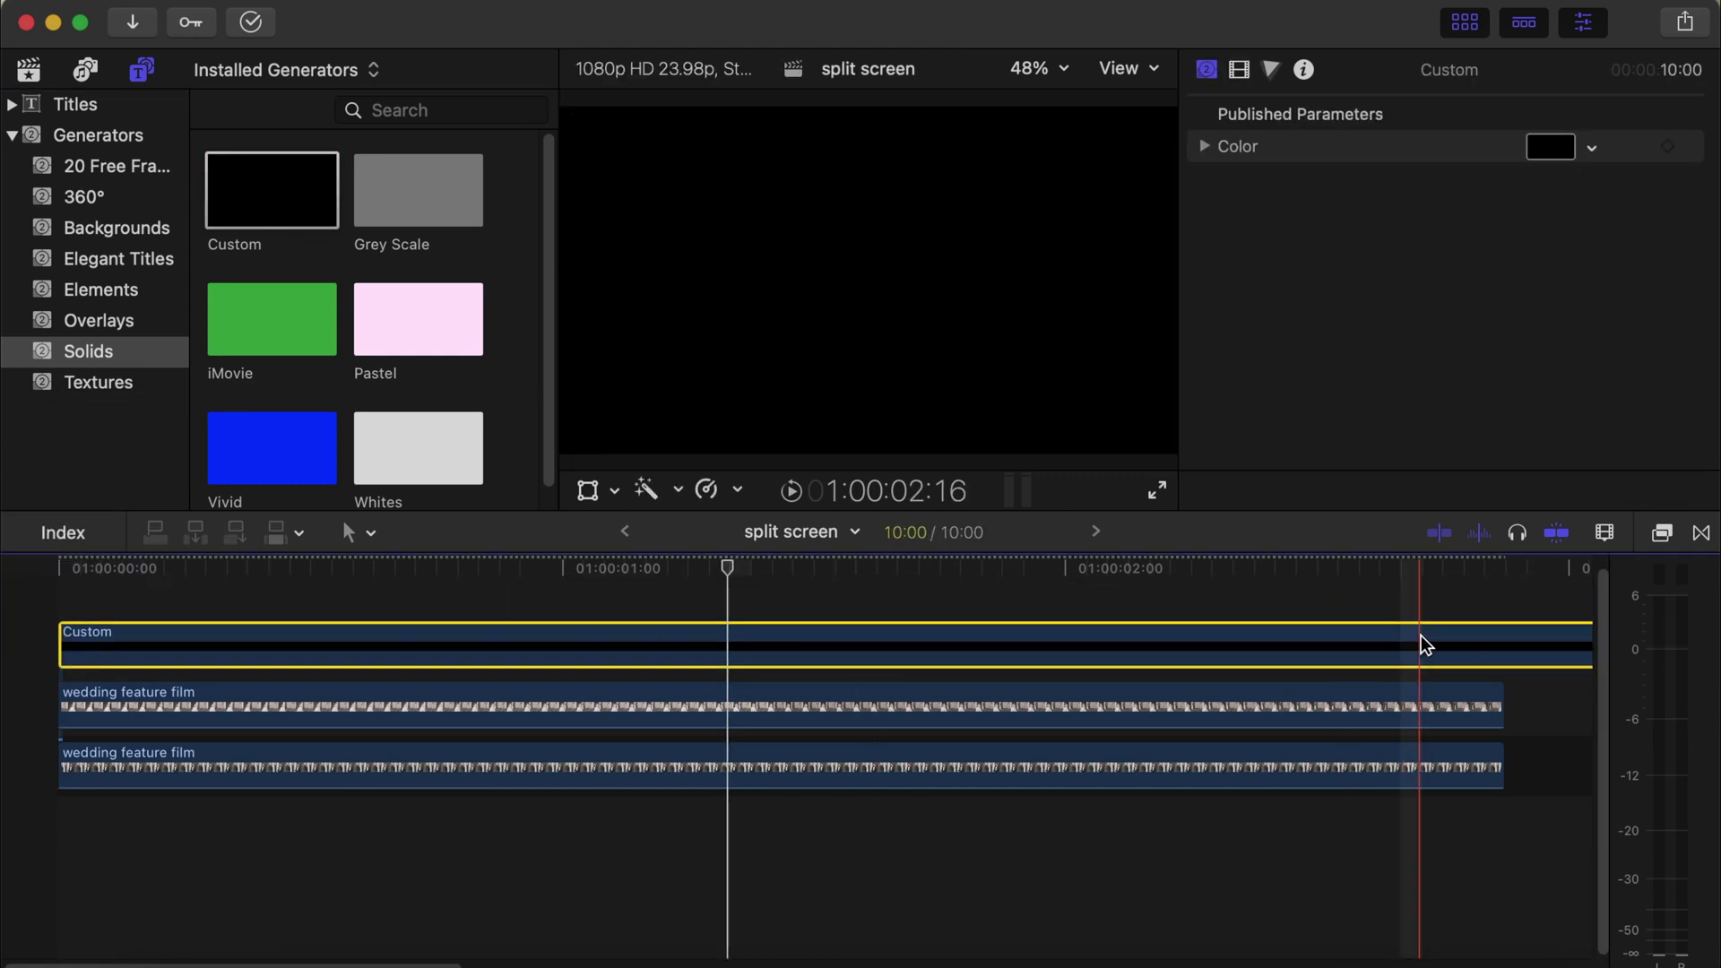
drag(1590, 646, 1502, 646)
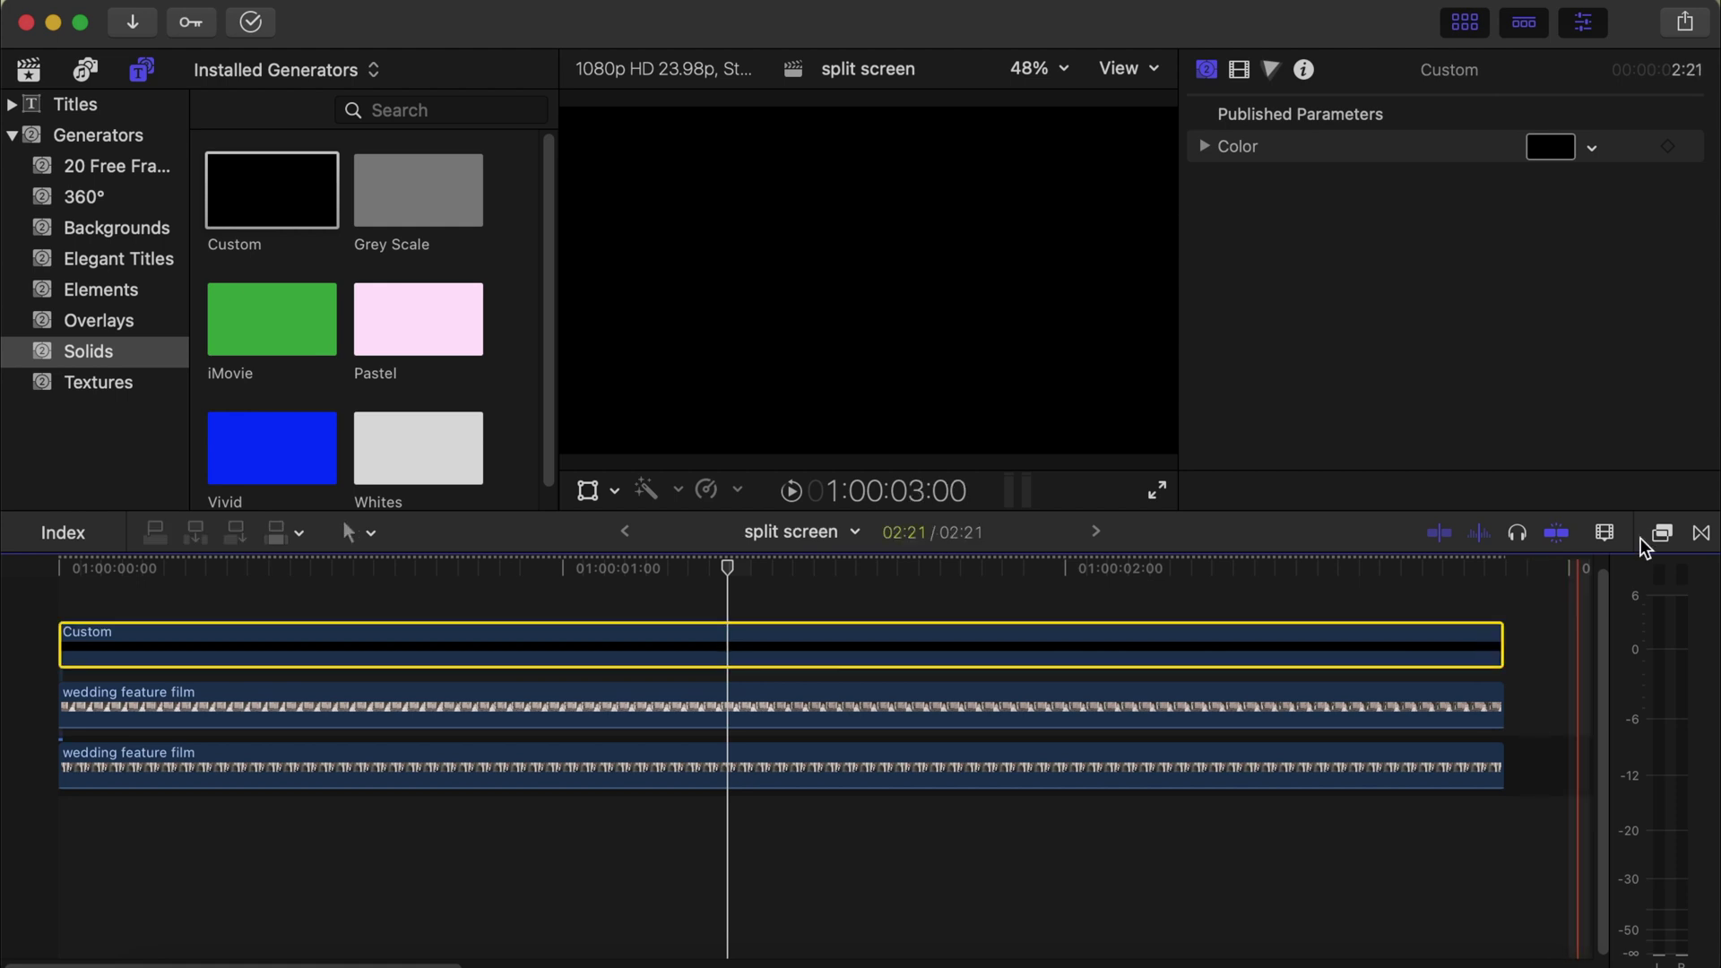
click(1665, 534)
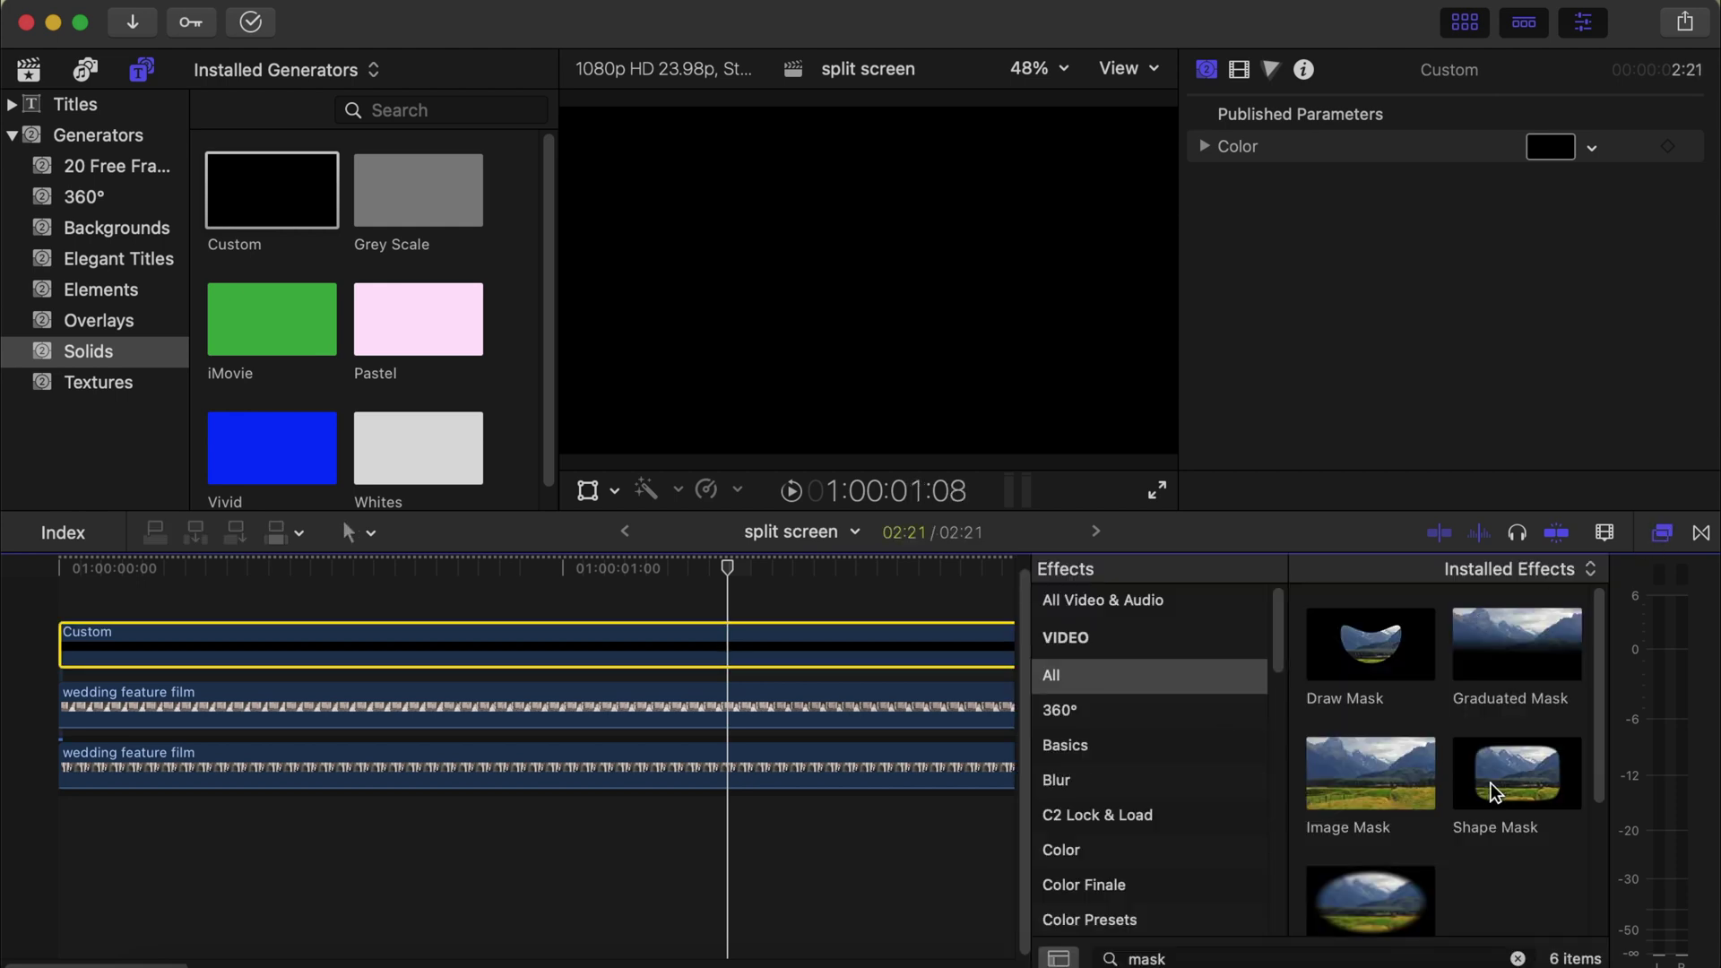
drag(1491, 782, 767, 649)
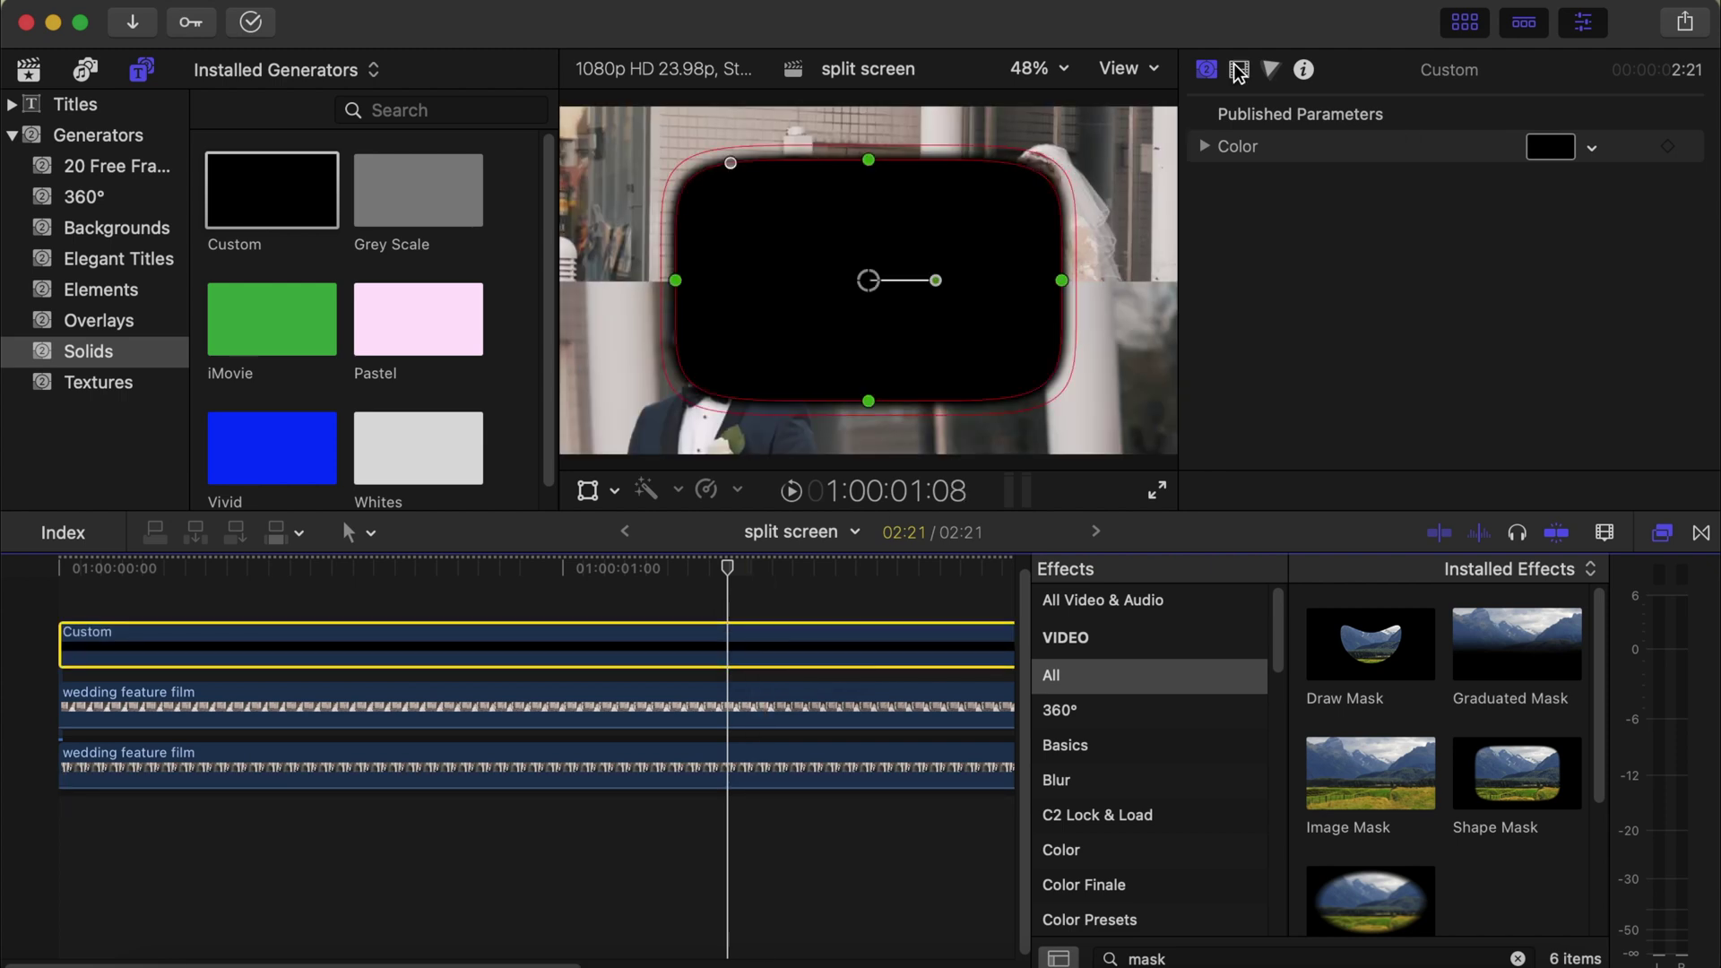
Step: Set the solid's Shape Mask Curvature and Feather both to 0
click(1237, 70)
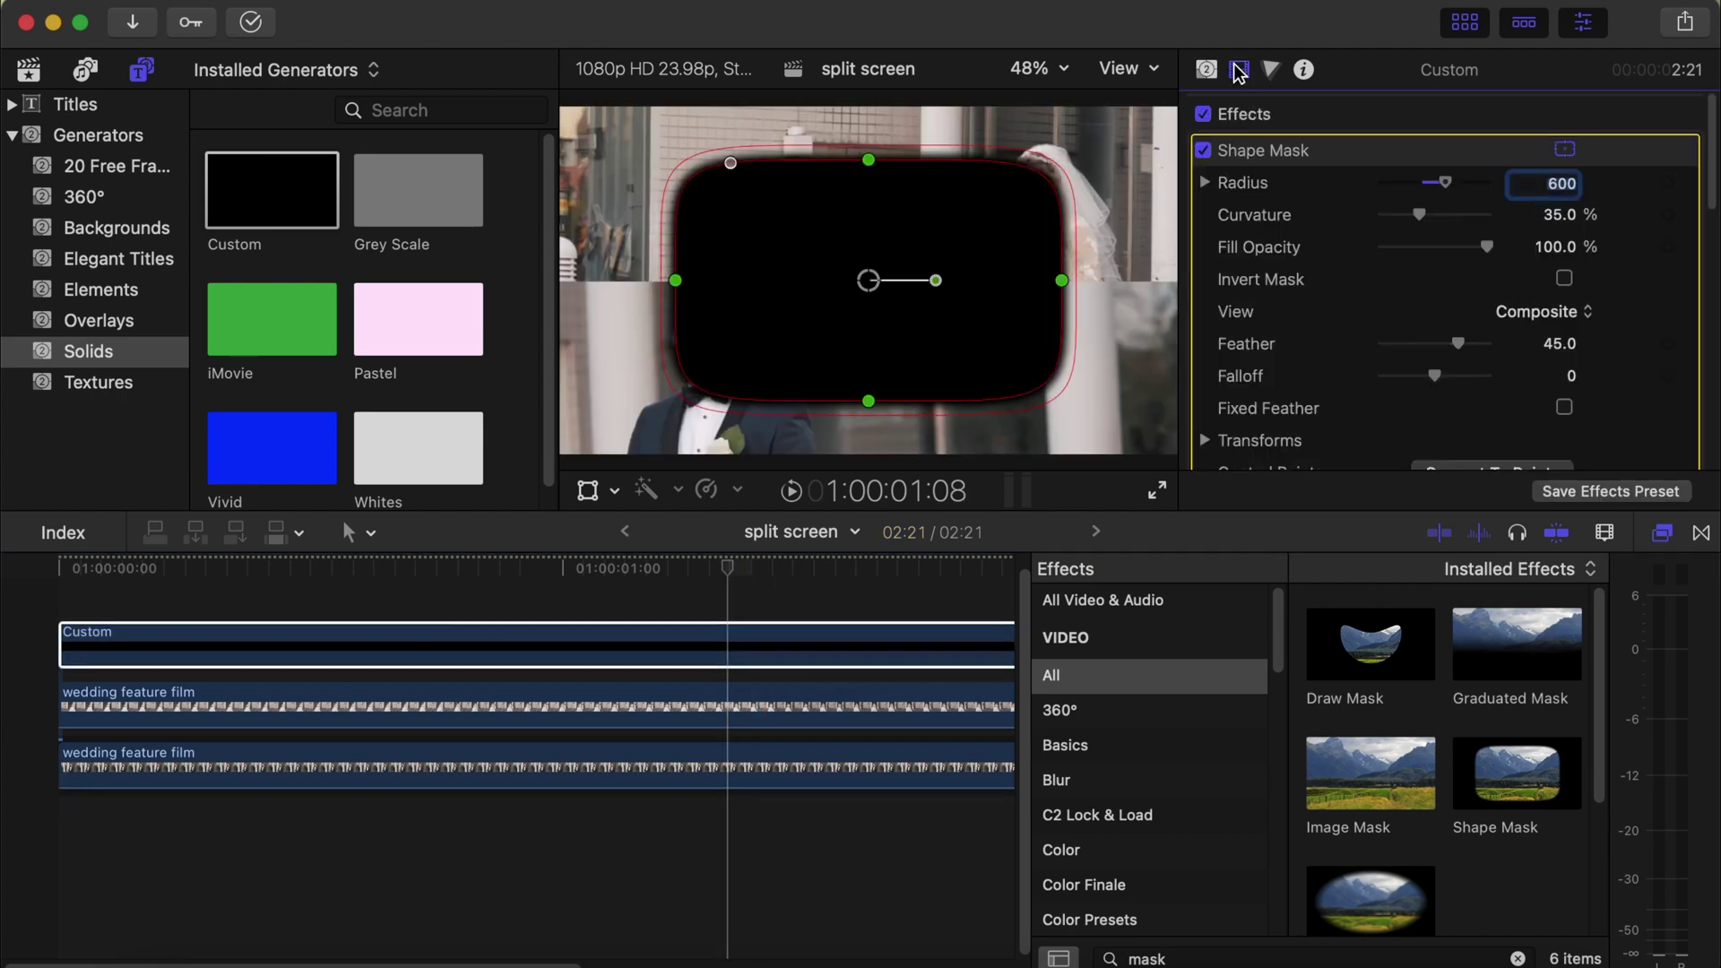
click(1559, 215)
text(0)
key(Return)
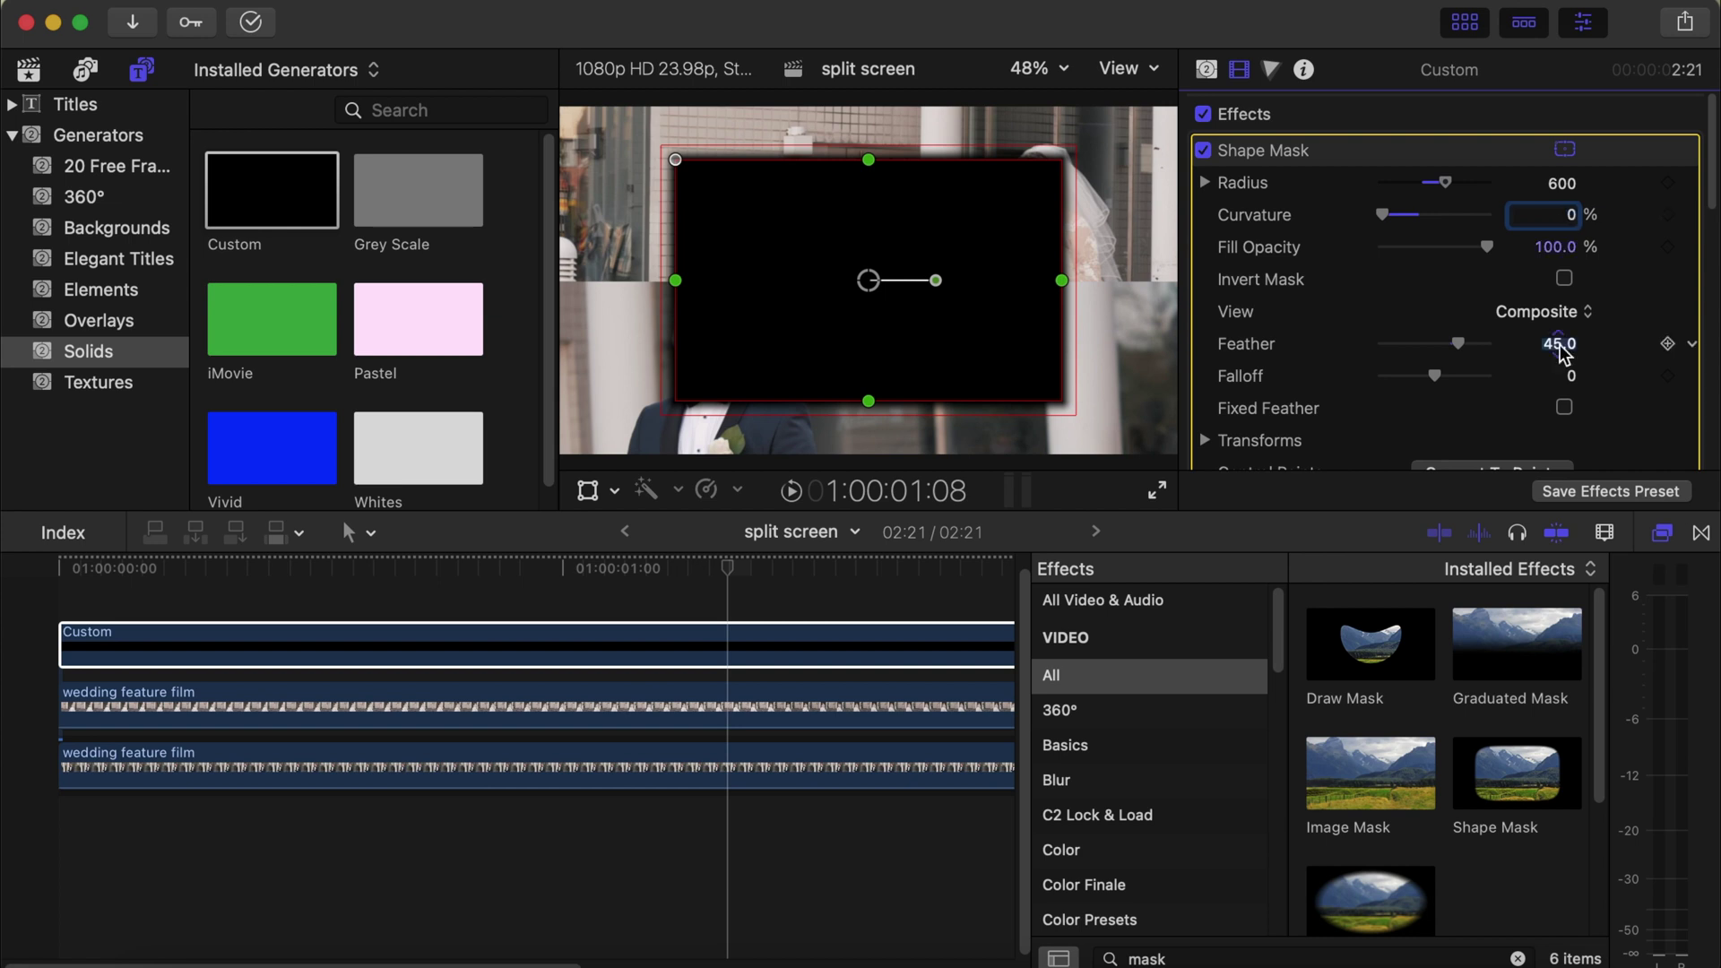
text(0)
key(Return)
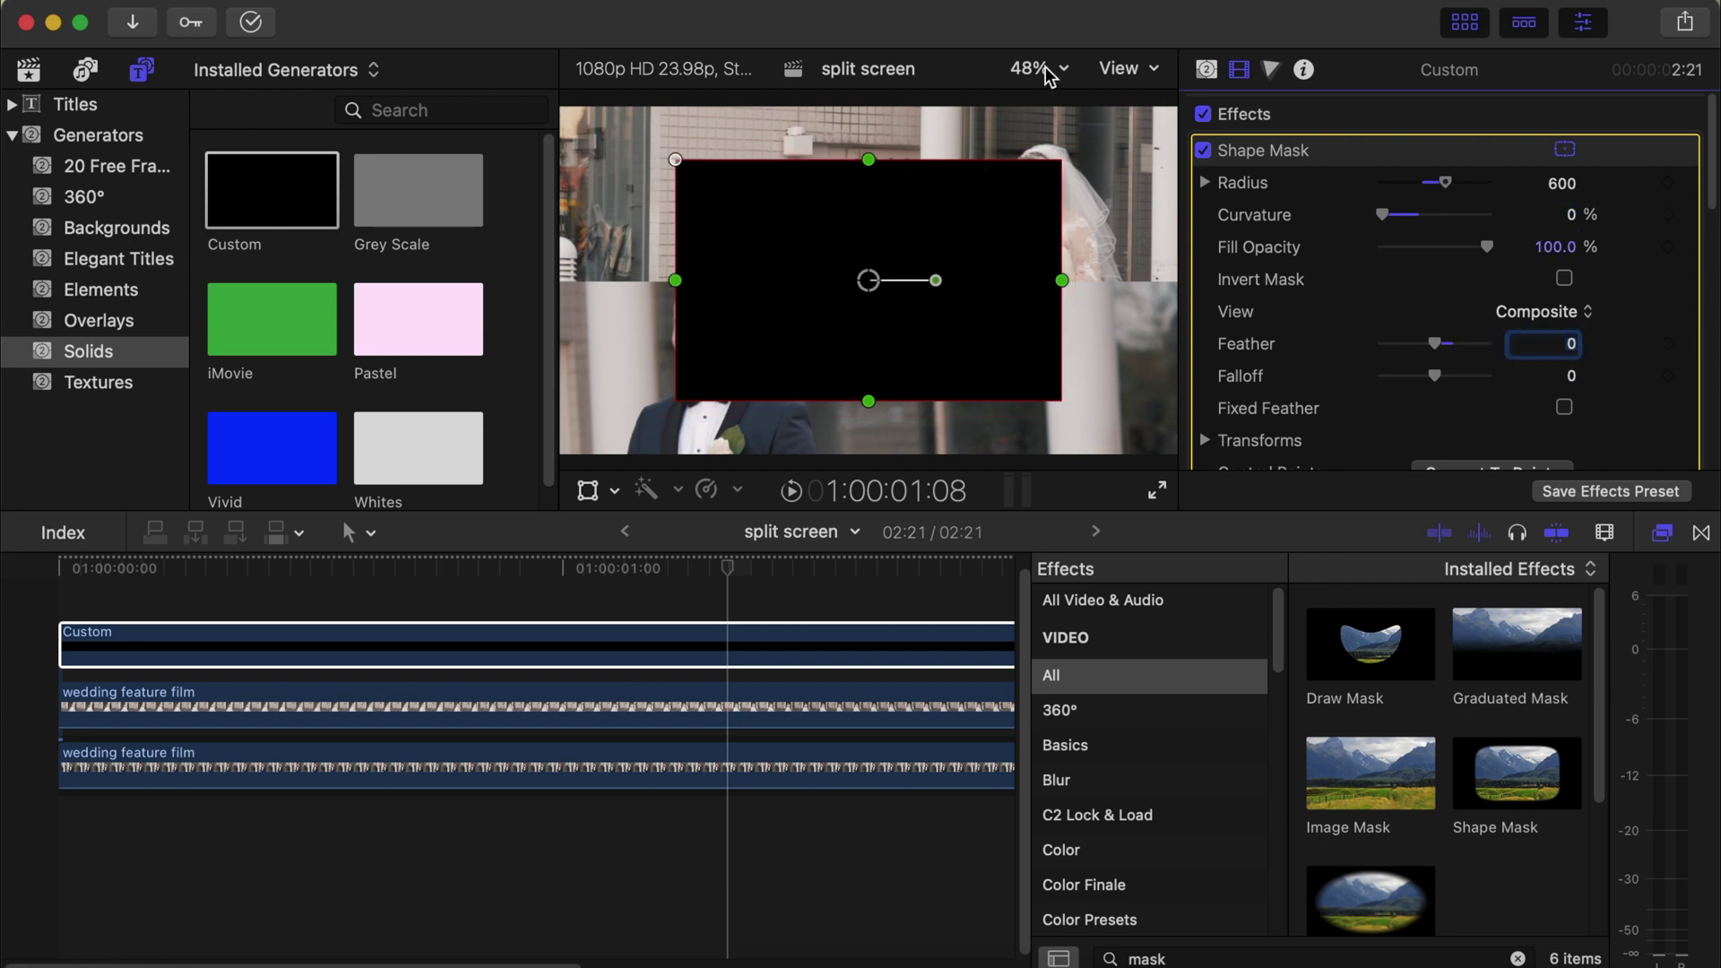
Step: At 25% zoom, widen the mask past the frame and flatten it into a thin horizontal line
click(1037, 68)
click(1058, 169)
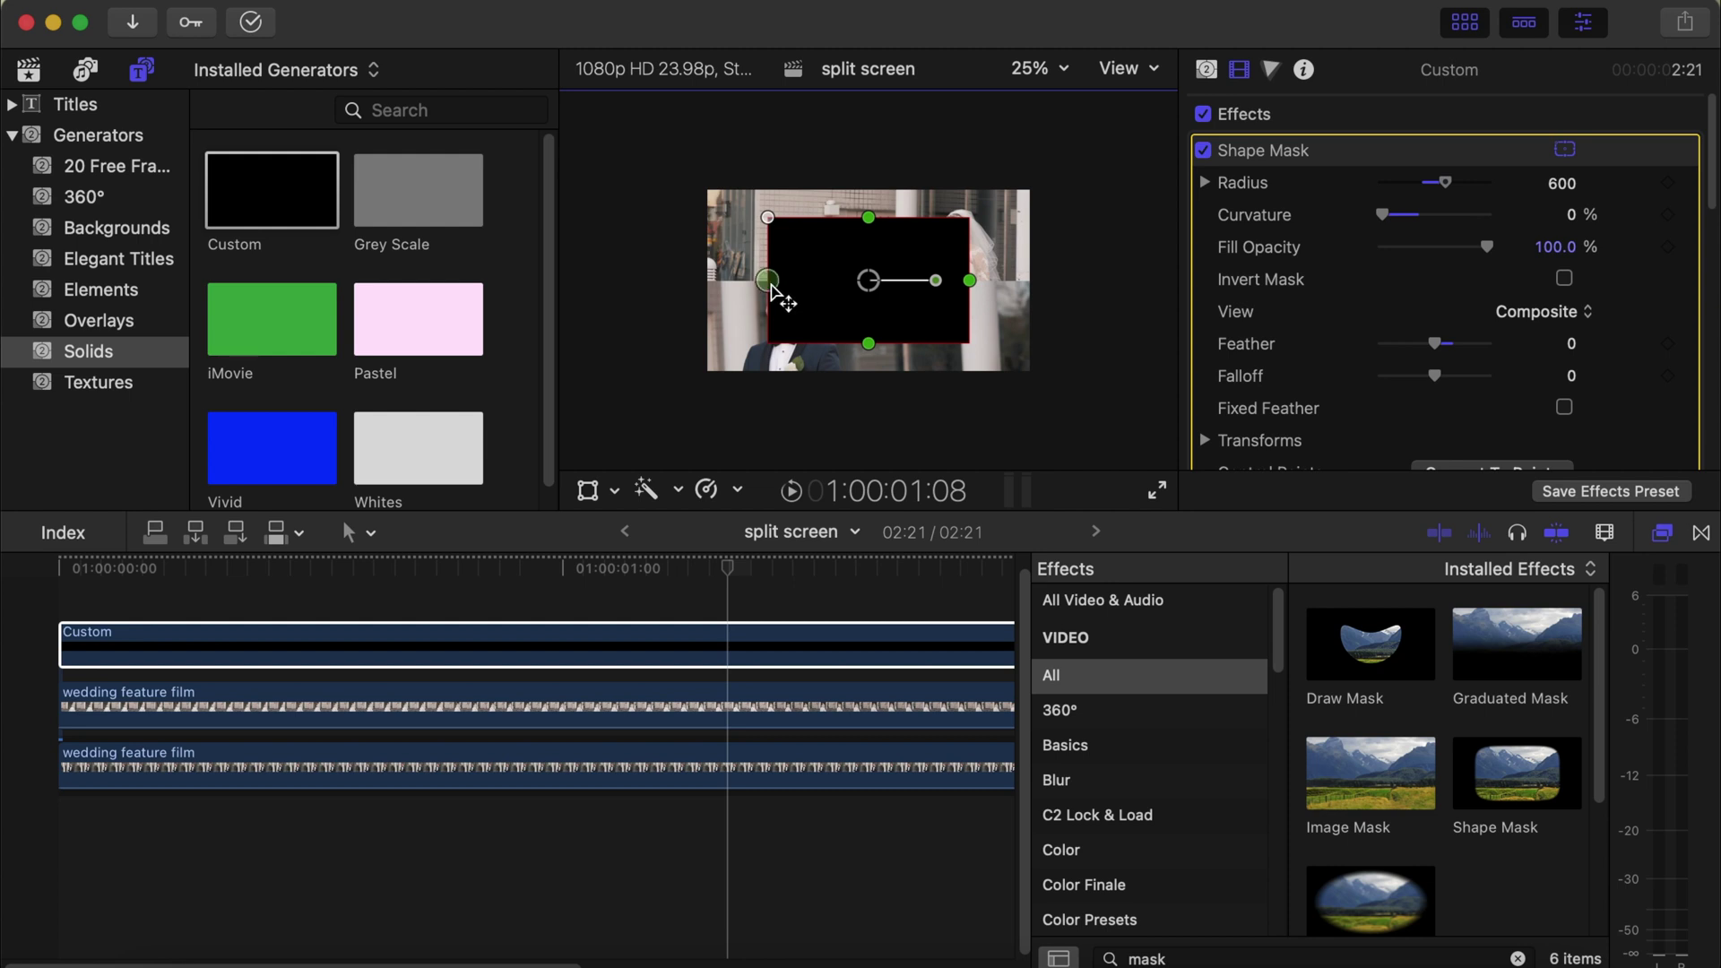
drag(767, 281, 662, 280)
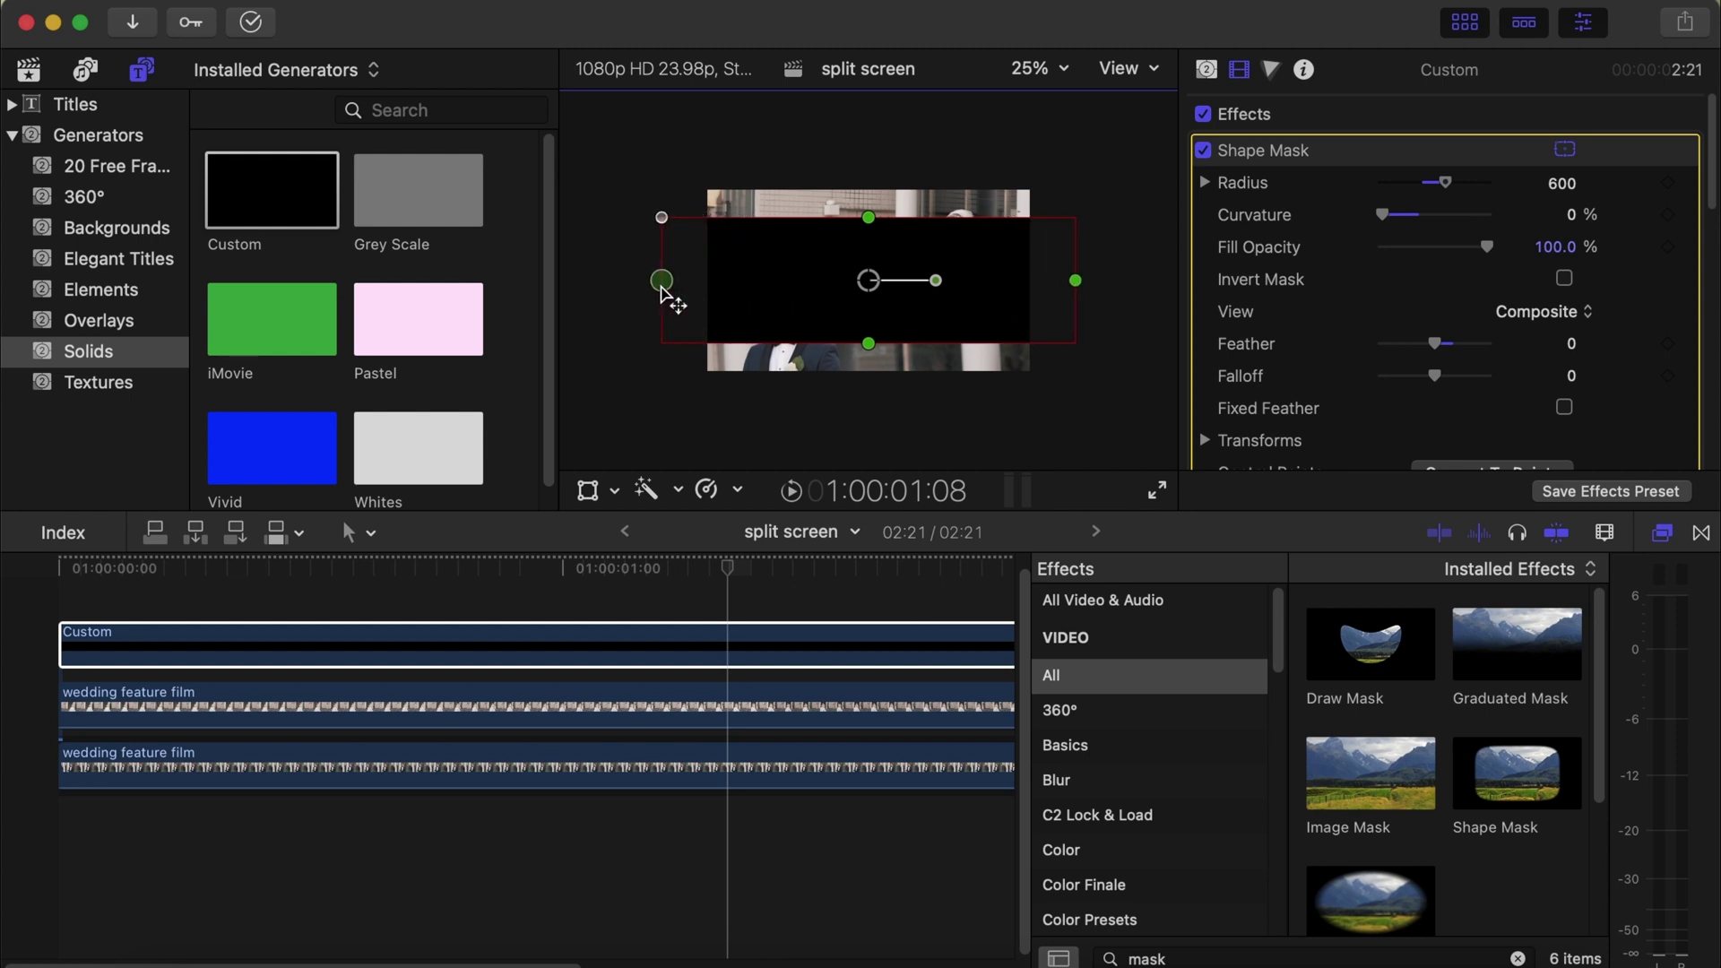
drag(868, 217, 869, 279)
click(1037, 68)
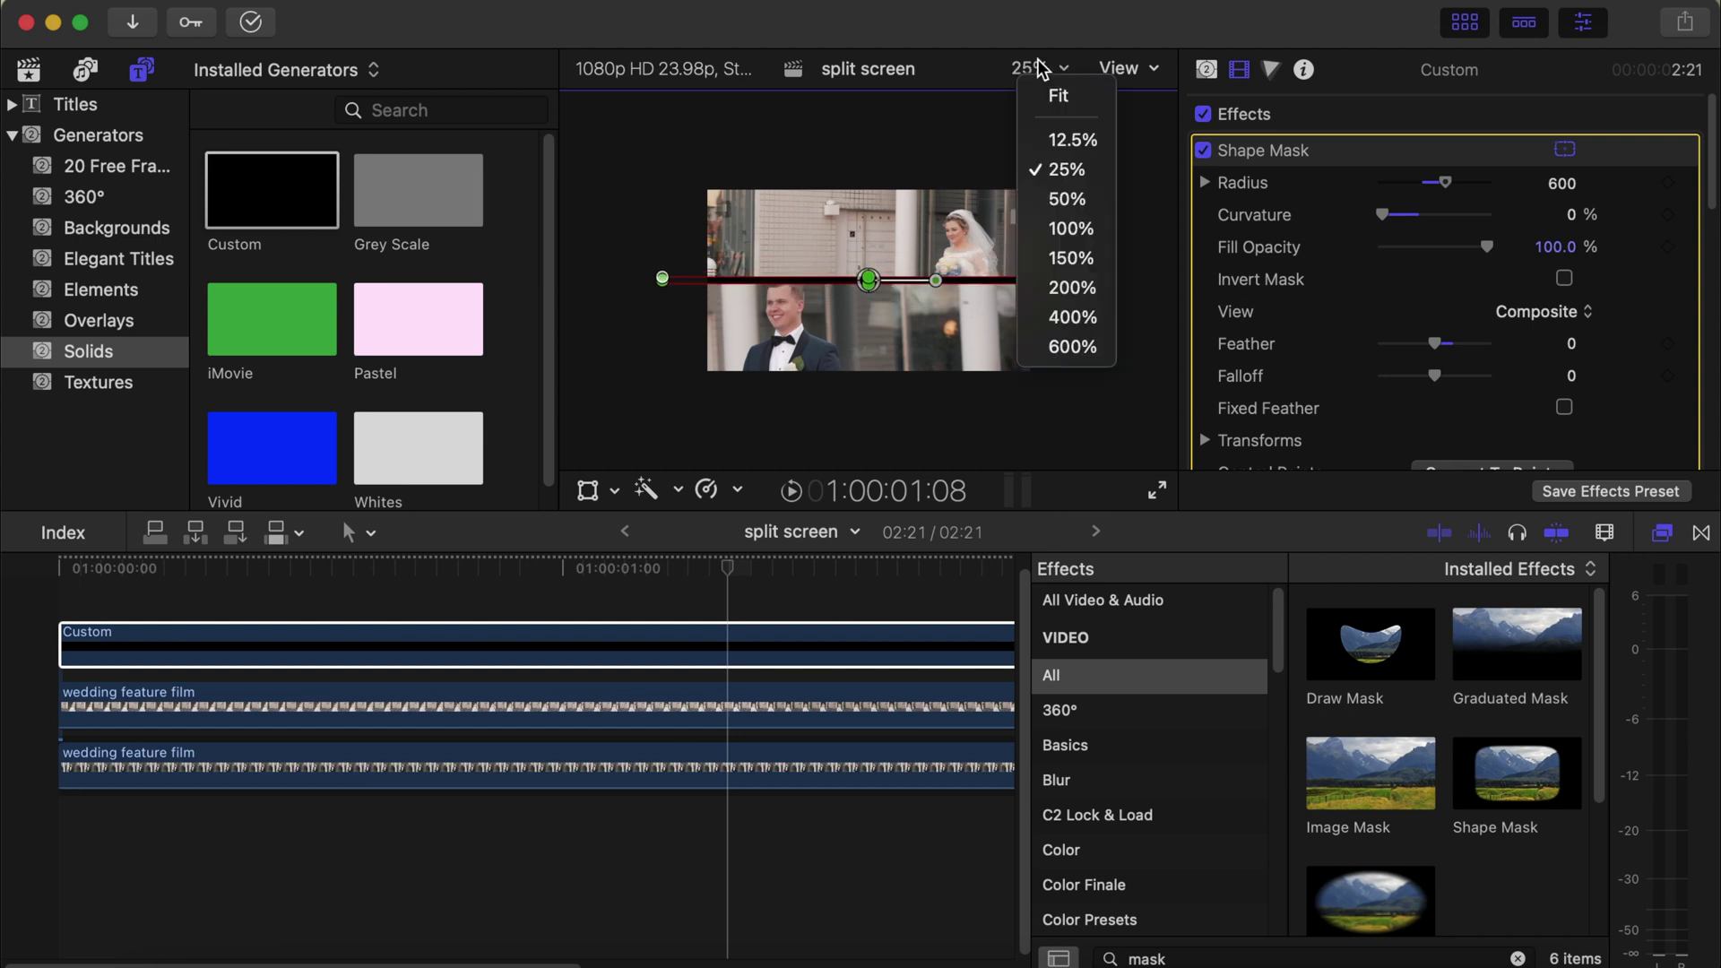
click(1057, 97)
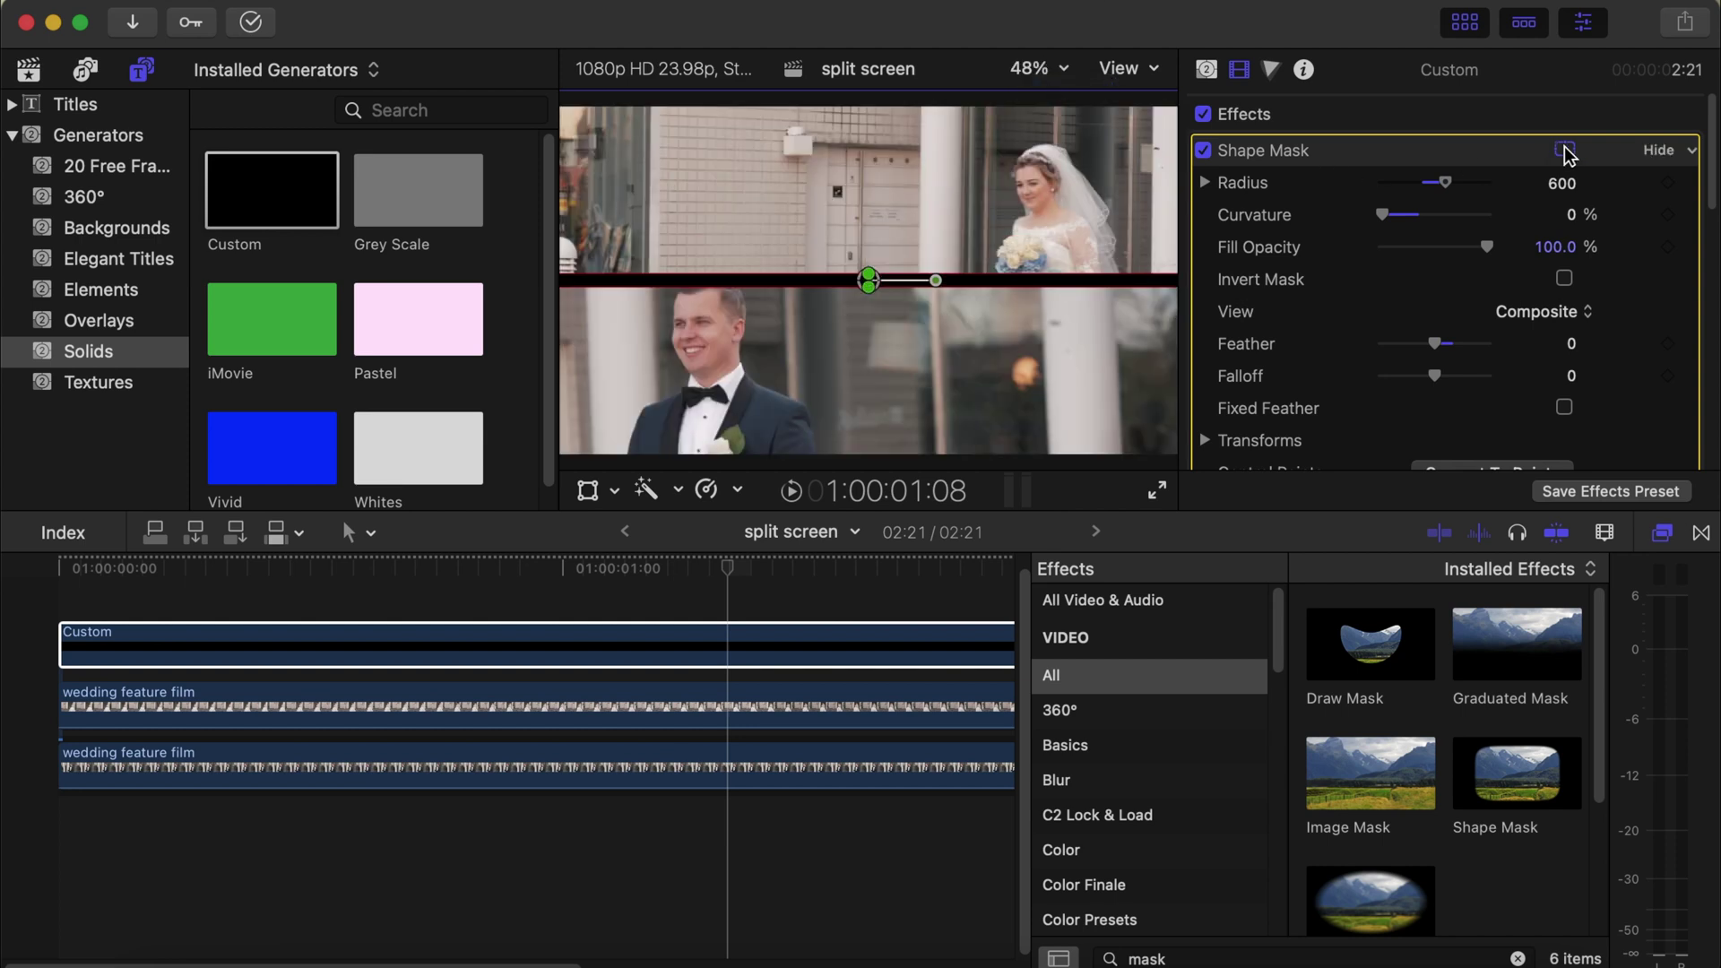
click(1564, 149)
click(641, 662)
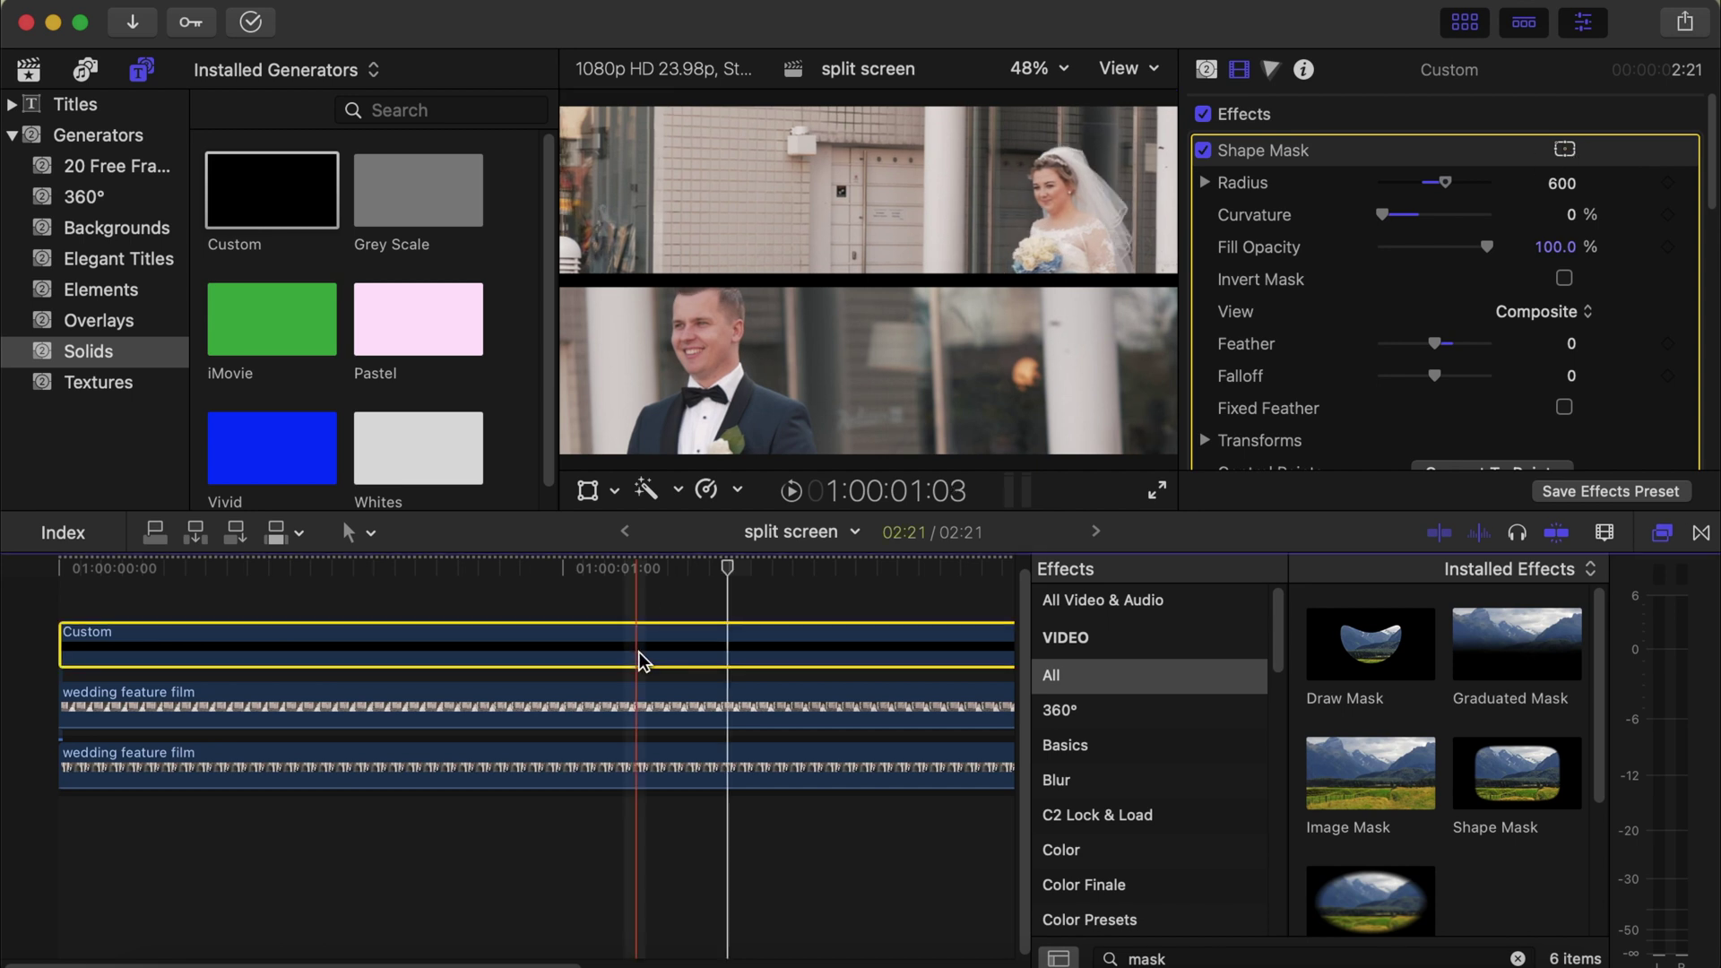
click(1208, 74)
Step: Pick Cyan for the Custom solid's color in the Colors picker
click(1551, 146)
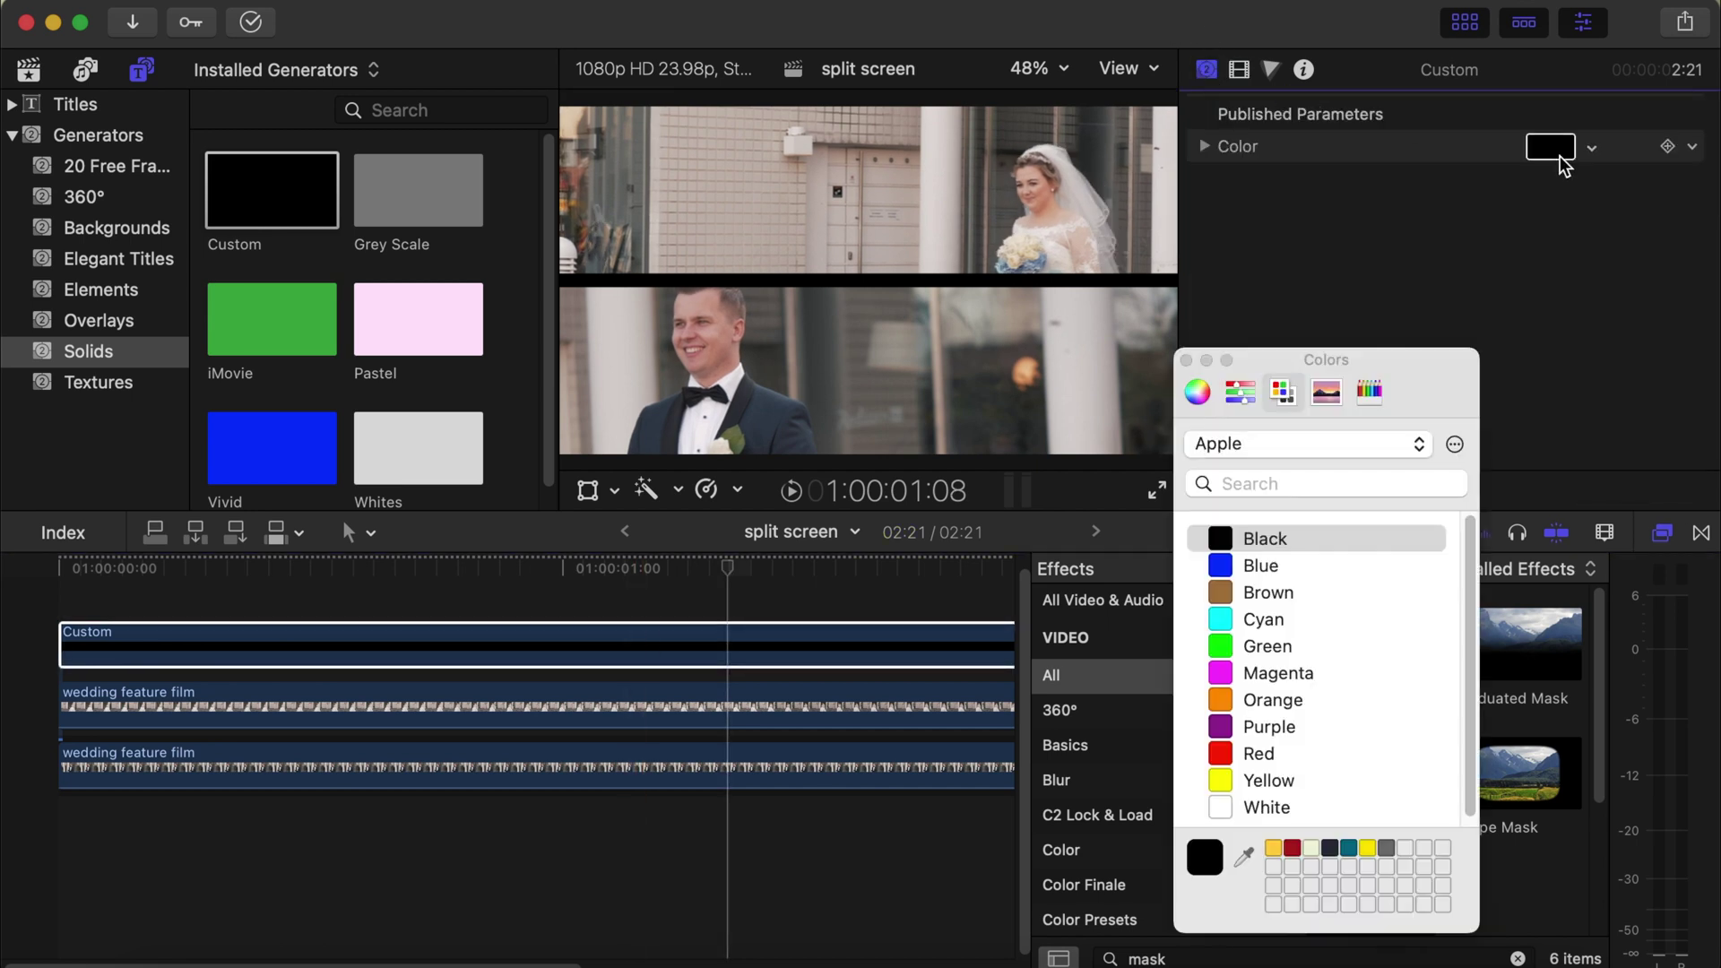
click(1223, 621)
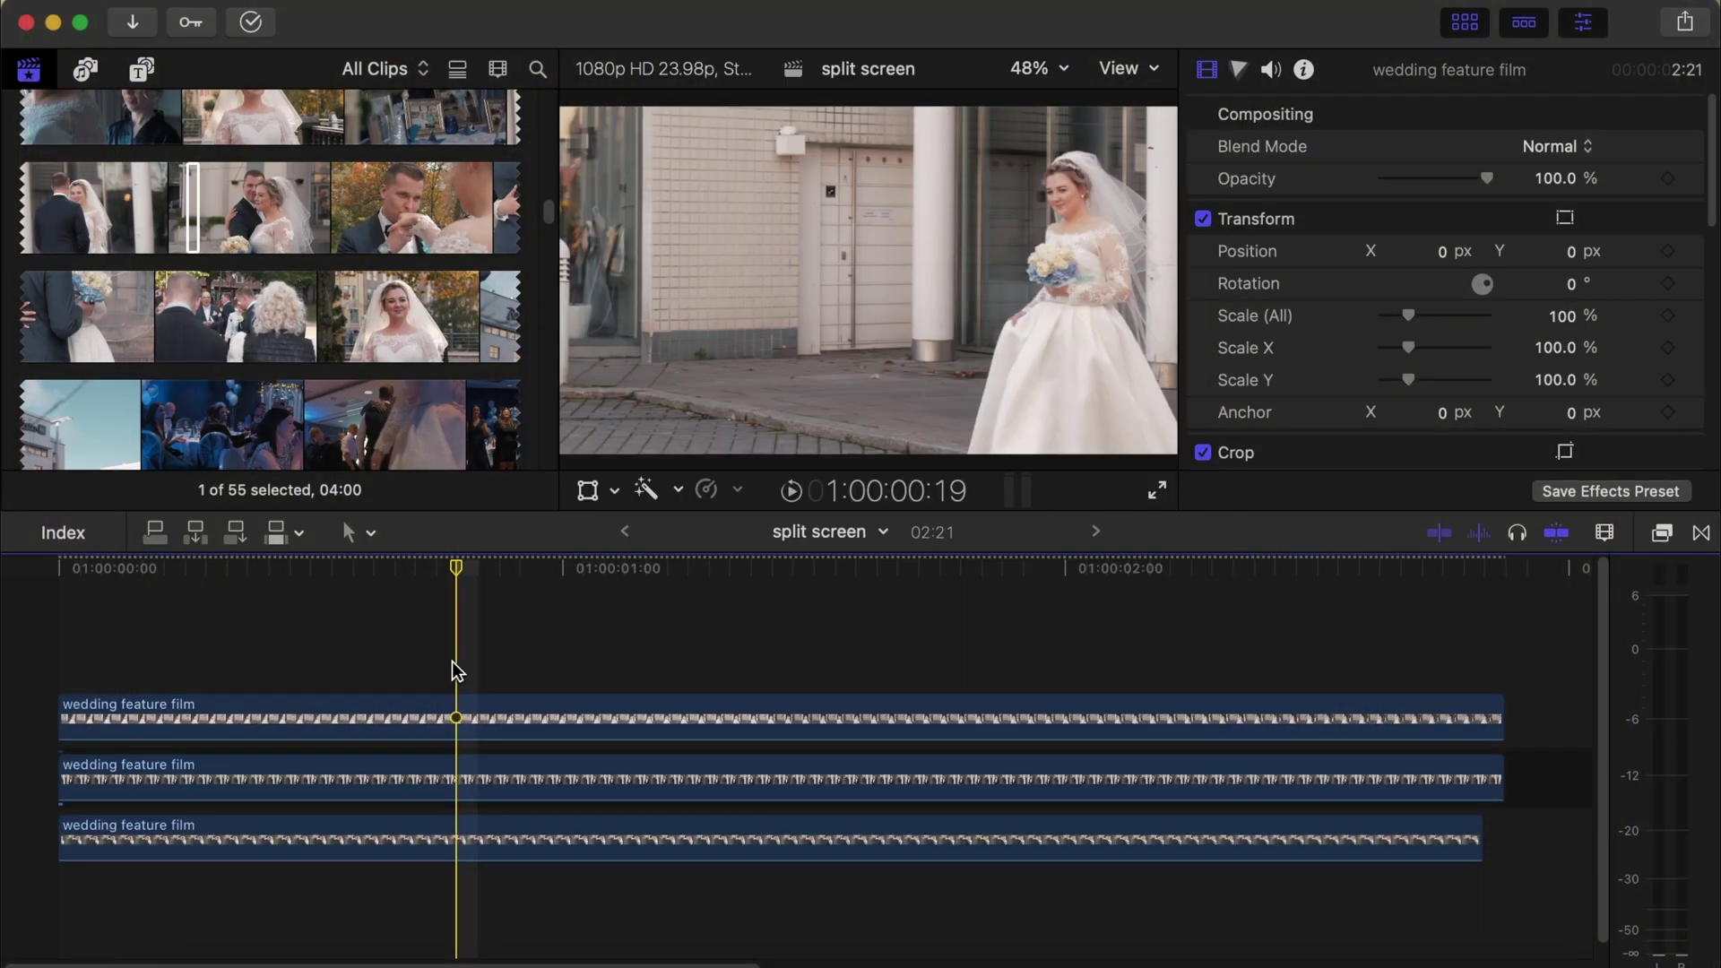
Step: Show horizon guides, scale the top bride clip to 50% and drag it into the upper-left quarter
click(1125, 69)
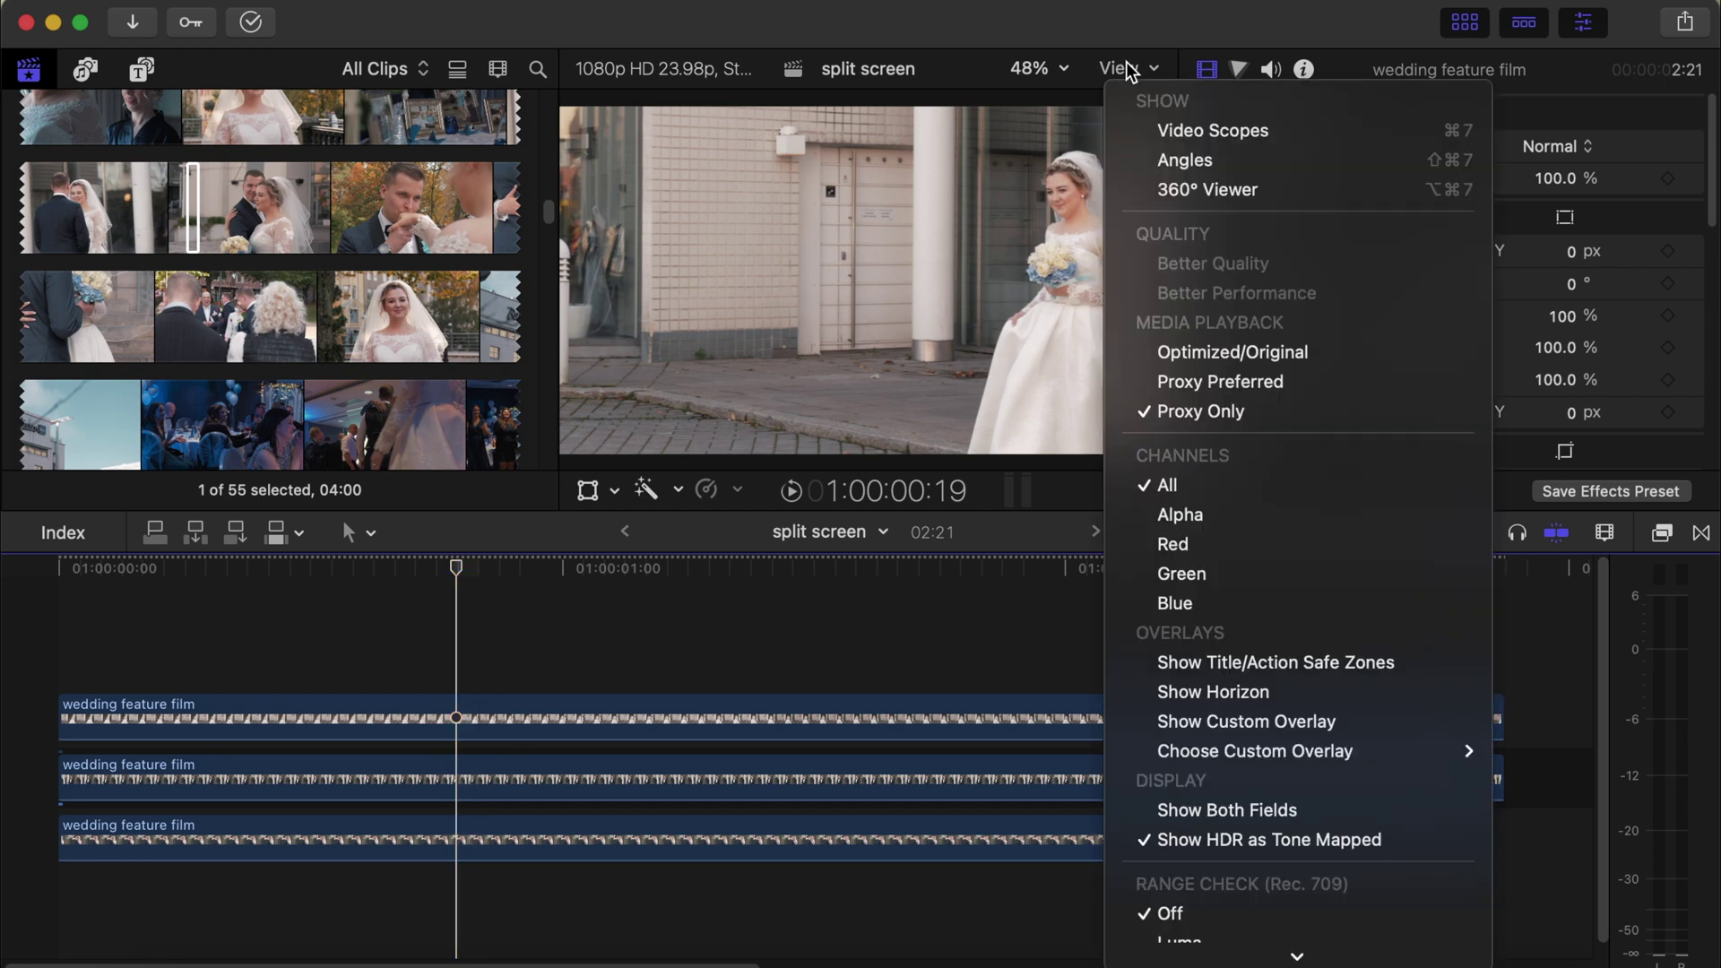
click(1177, 692)
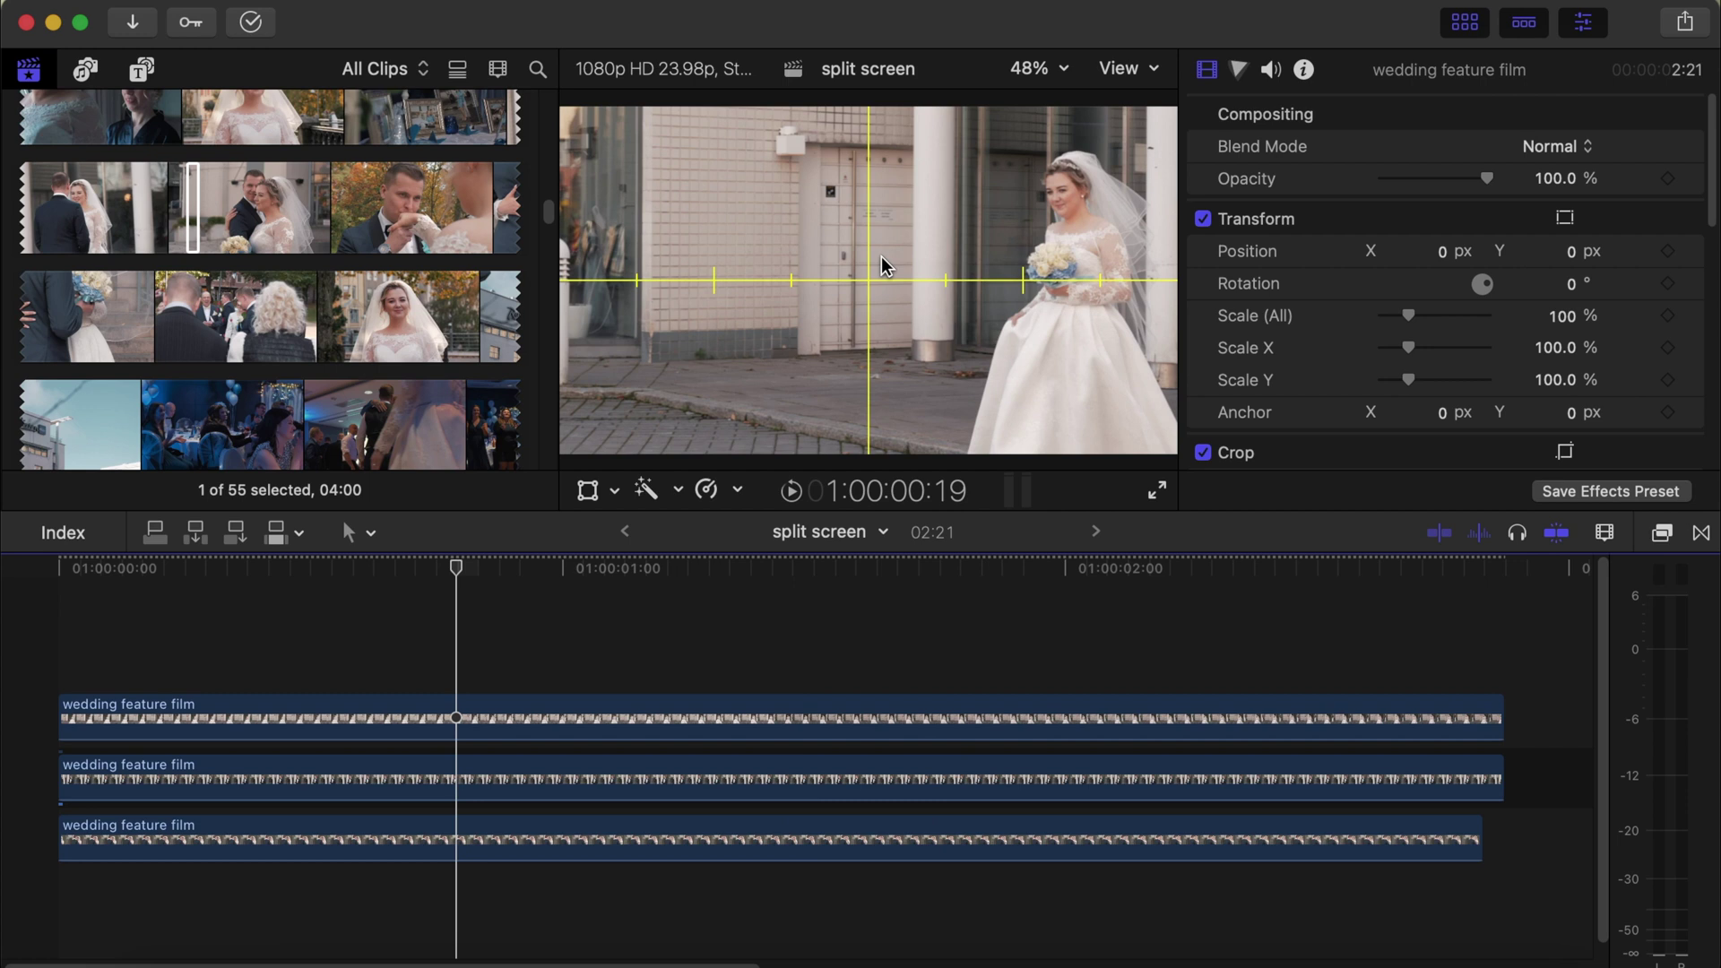
click(460, 721)
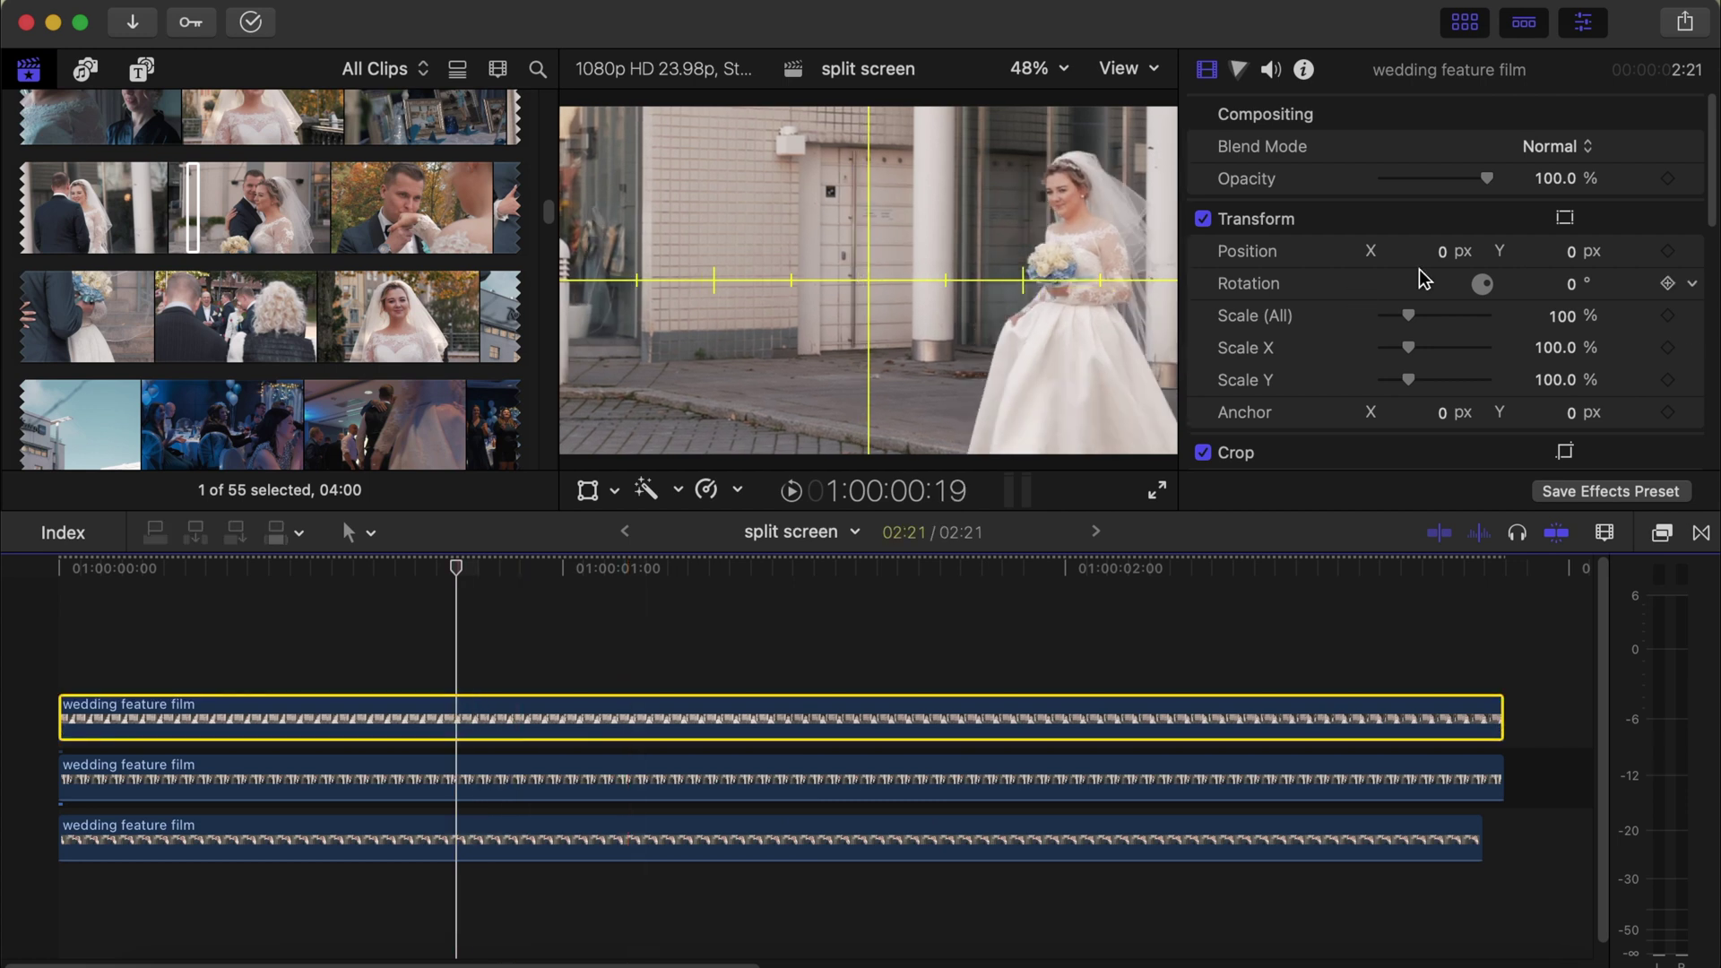
click(1562, 316)
text(5)
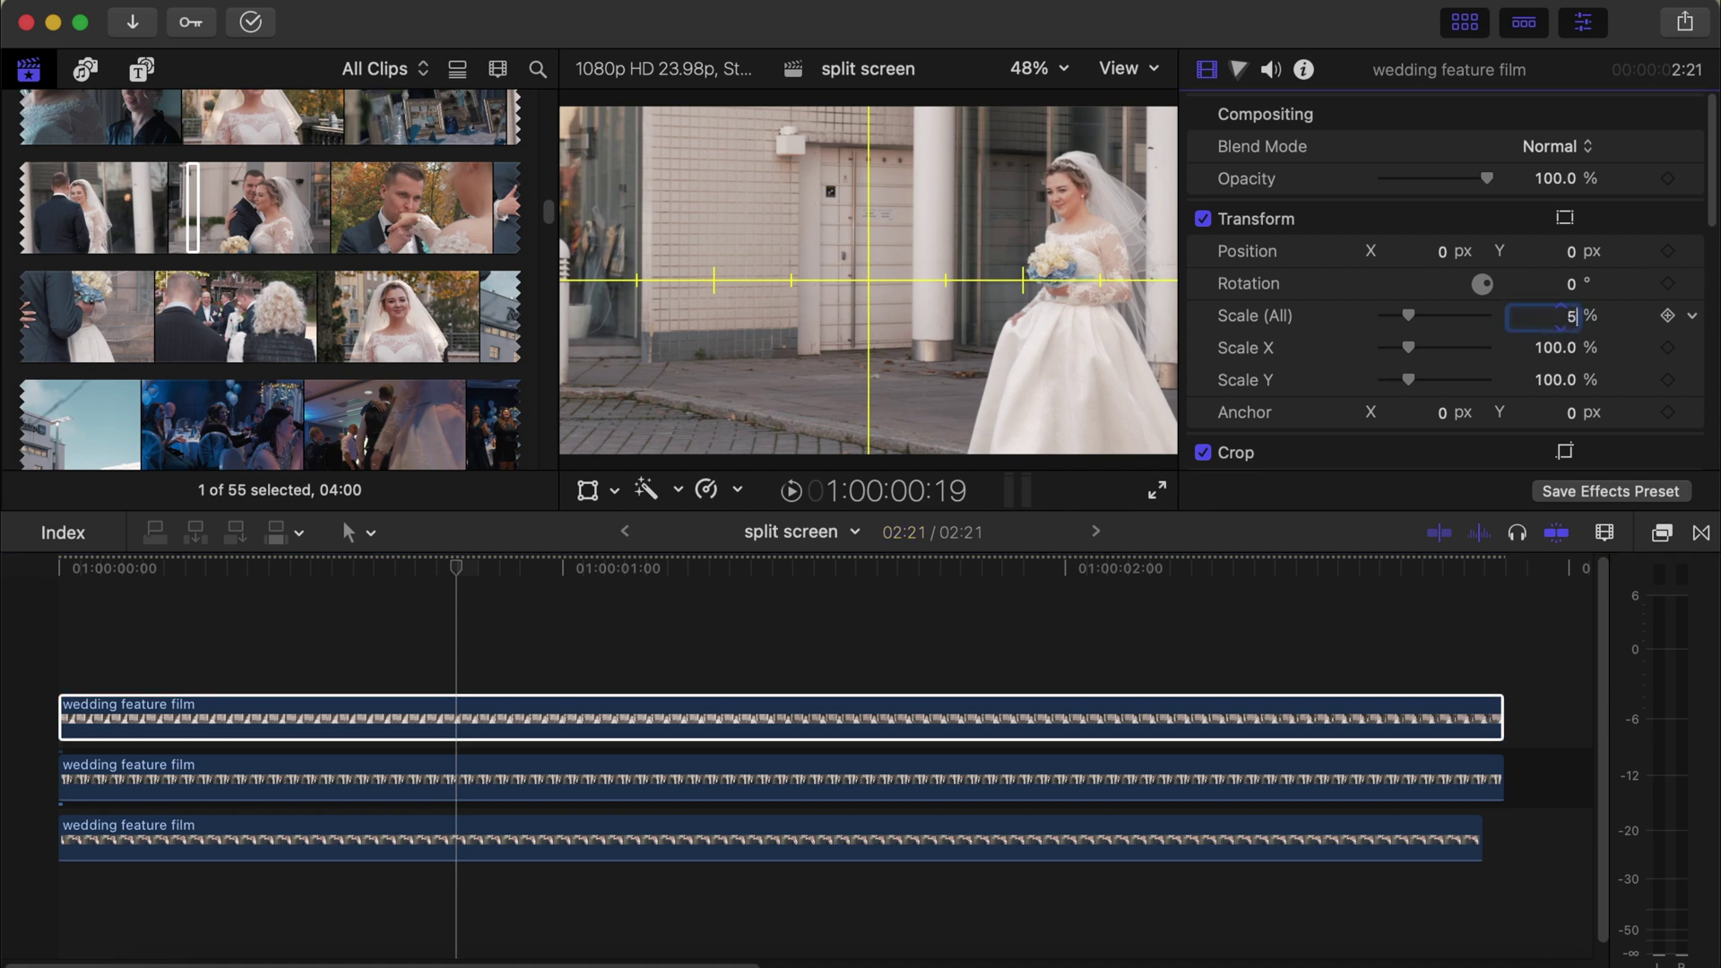
text(0)
key(Return)
click(1563, 217)
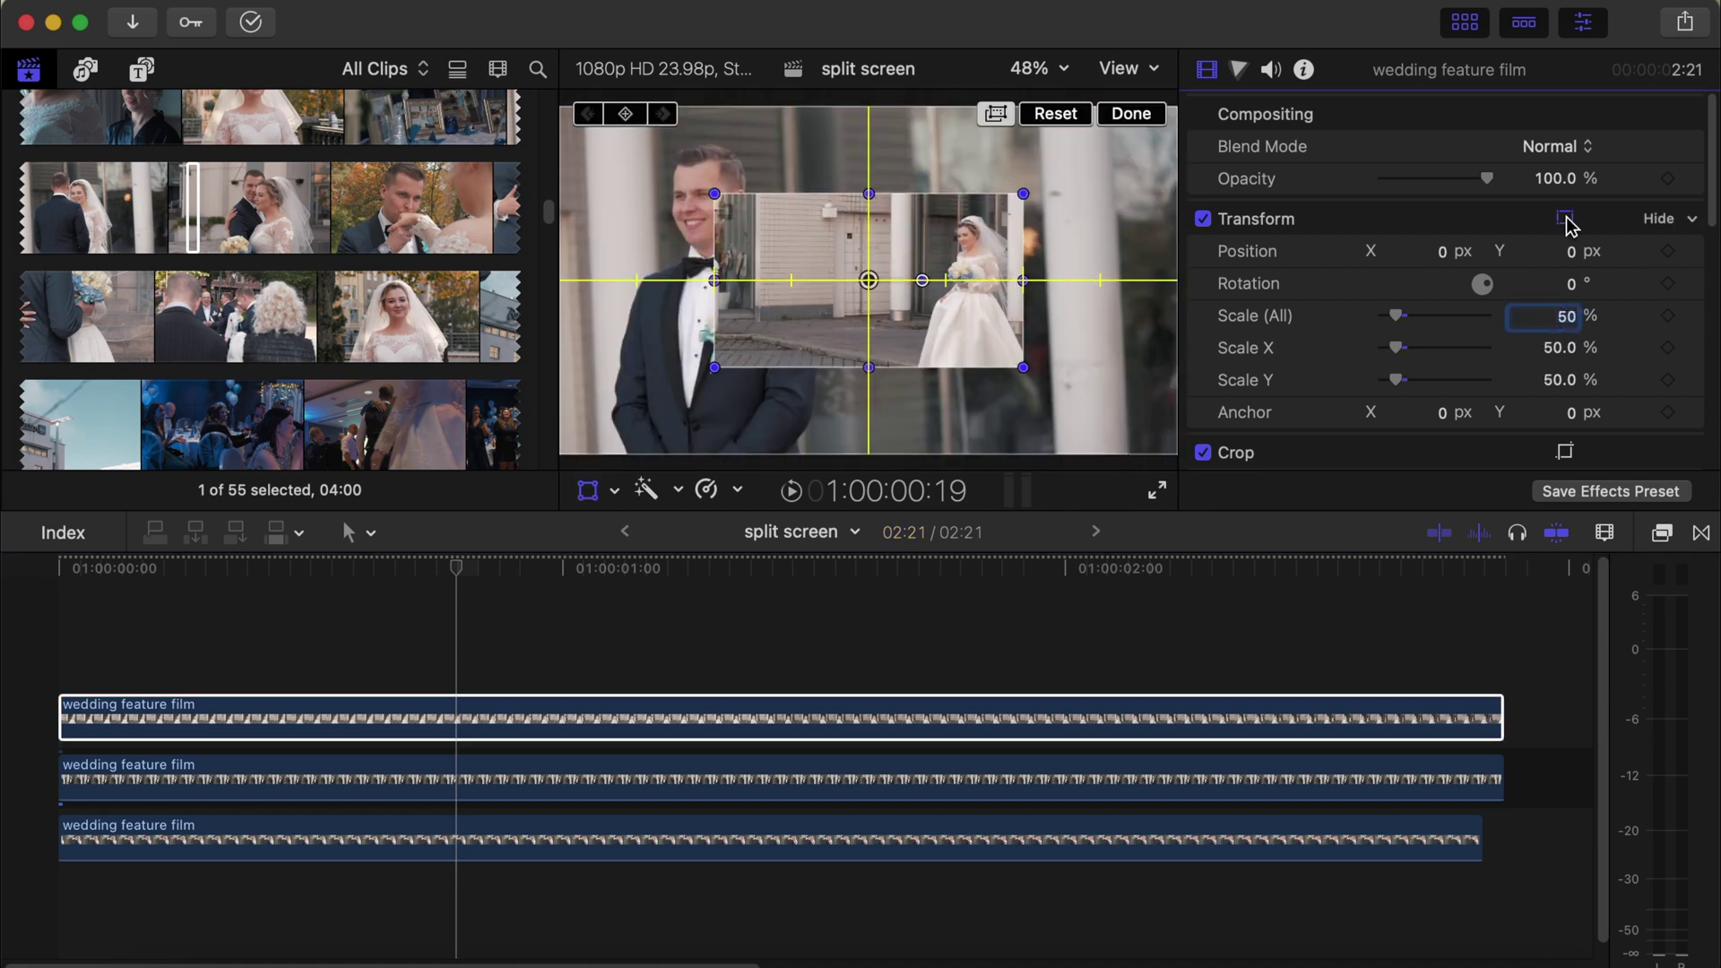
drag(952, 314, 795, 218)
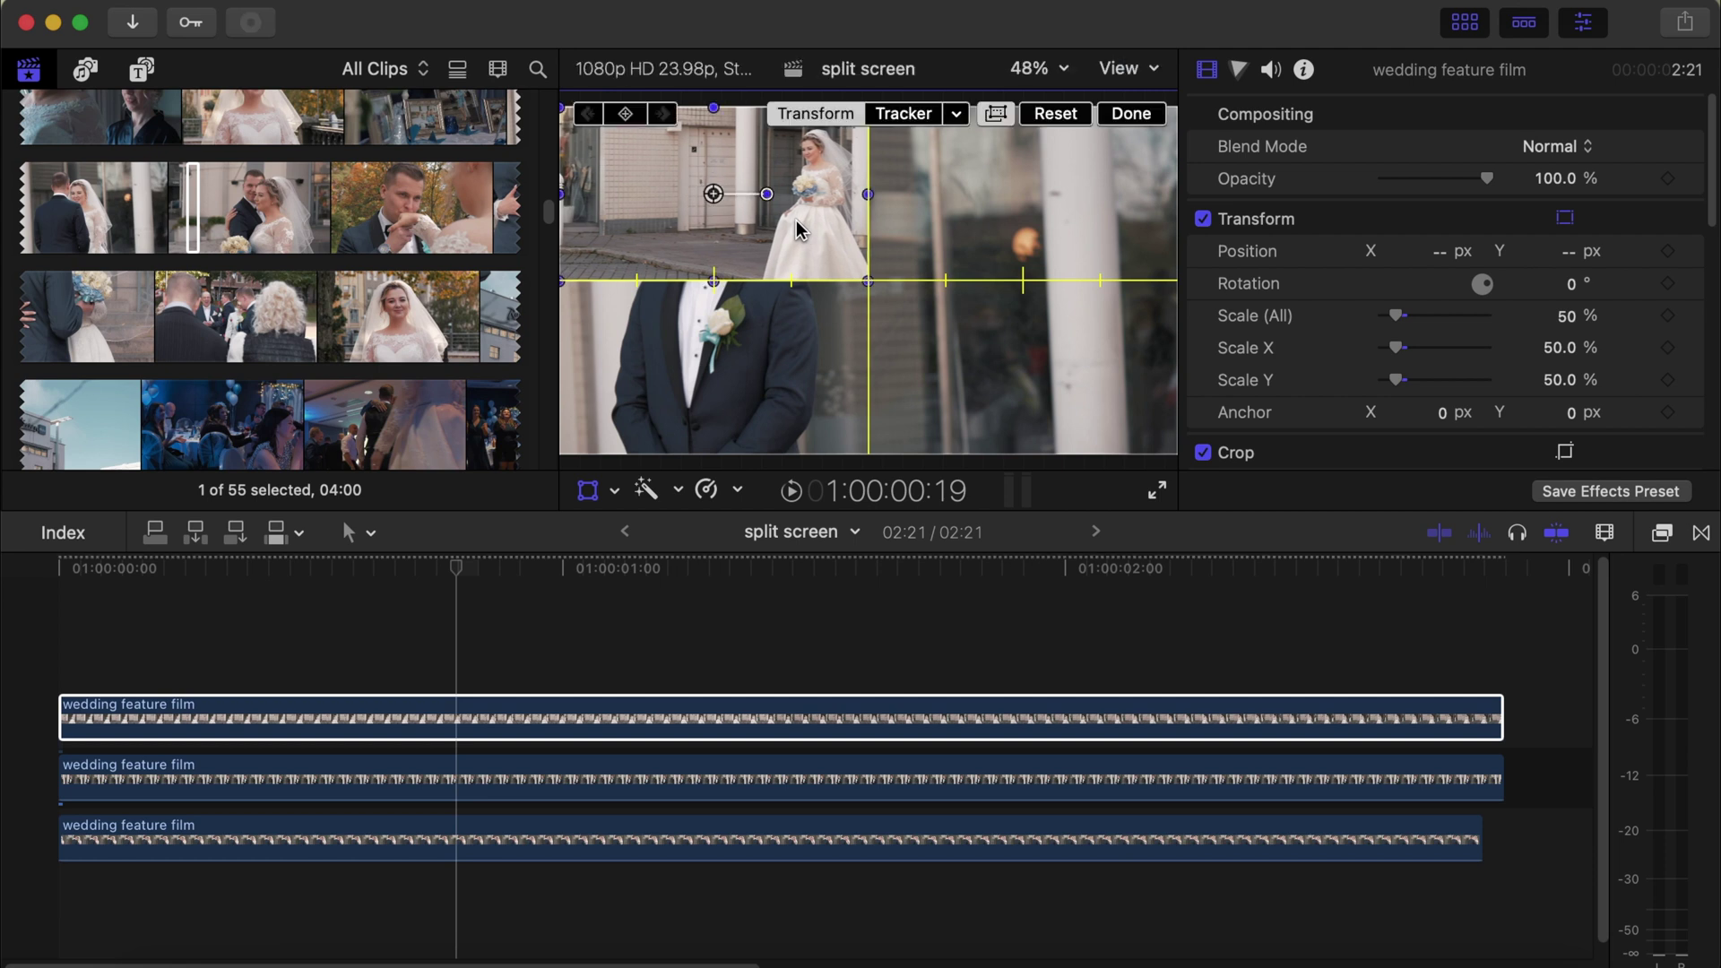
Step: Scale the middle groom clip to 50% and drag it into the lower-left quarter
click(487, 776)
click(1568, 327)
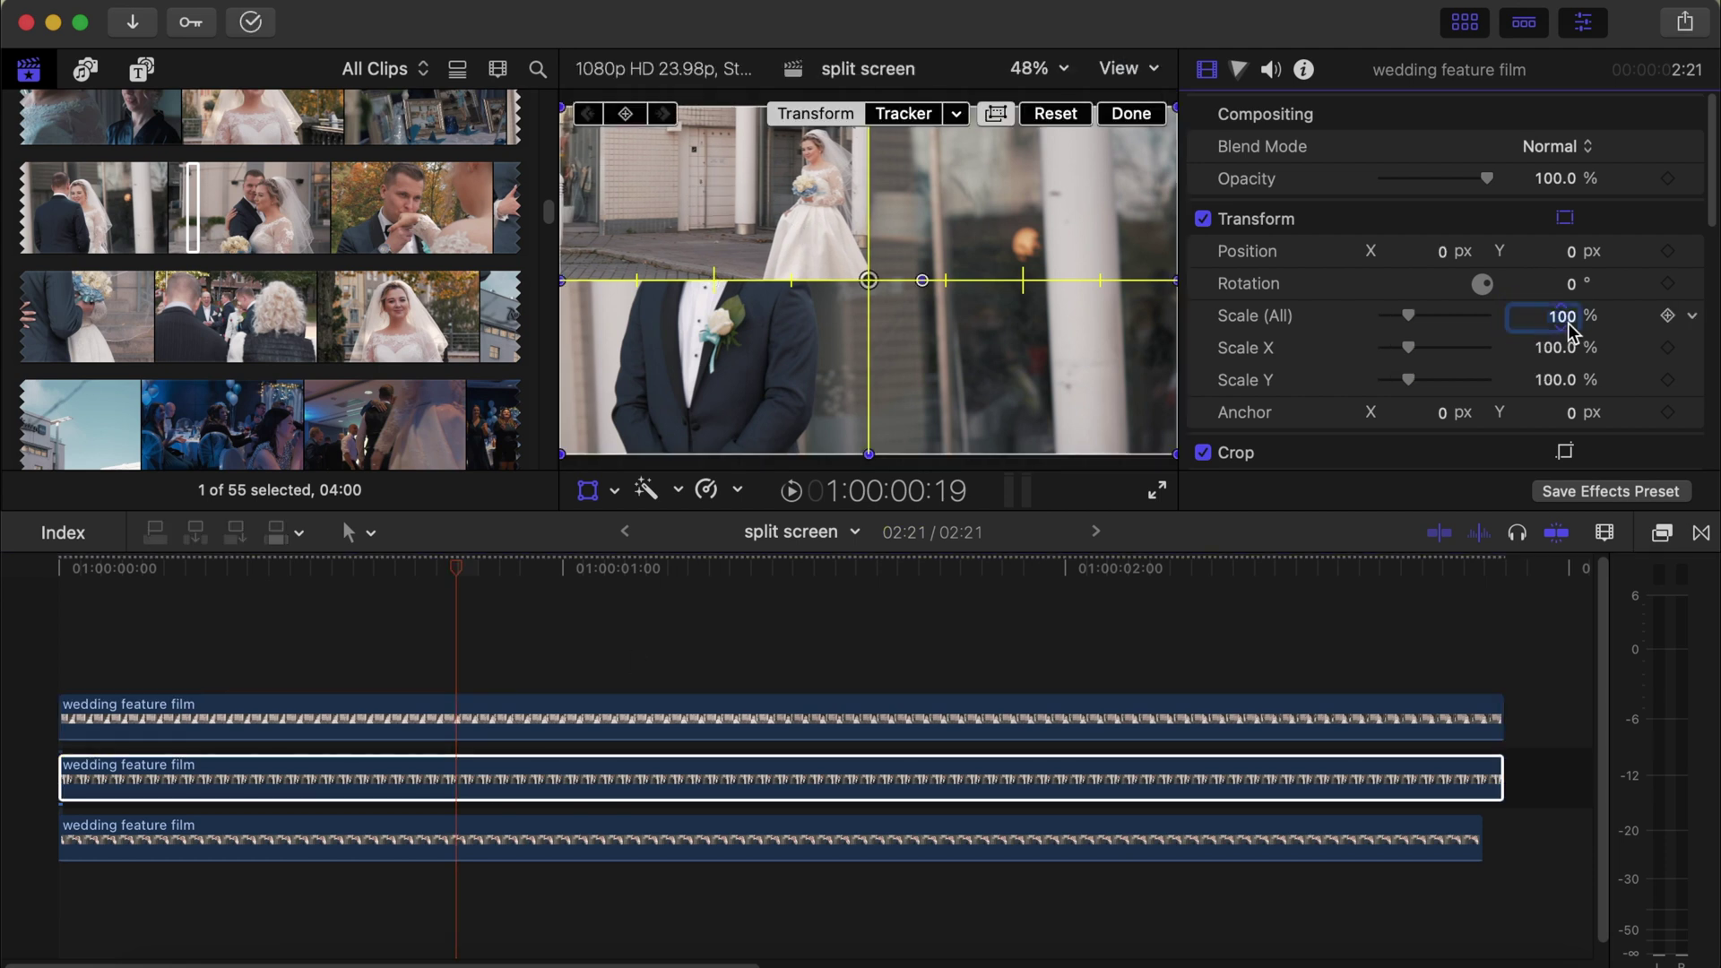
text(50)
key(Return)
drag(894, 337, 755, 417)
Step: Slide the bottom couple clip right to Position X 959 so it fills the right half
click(472, 849)
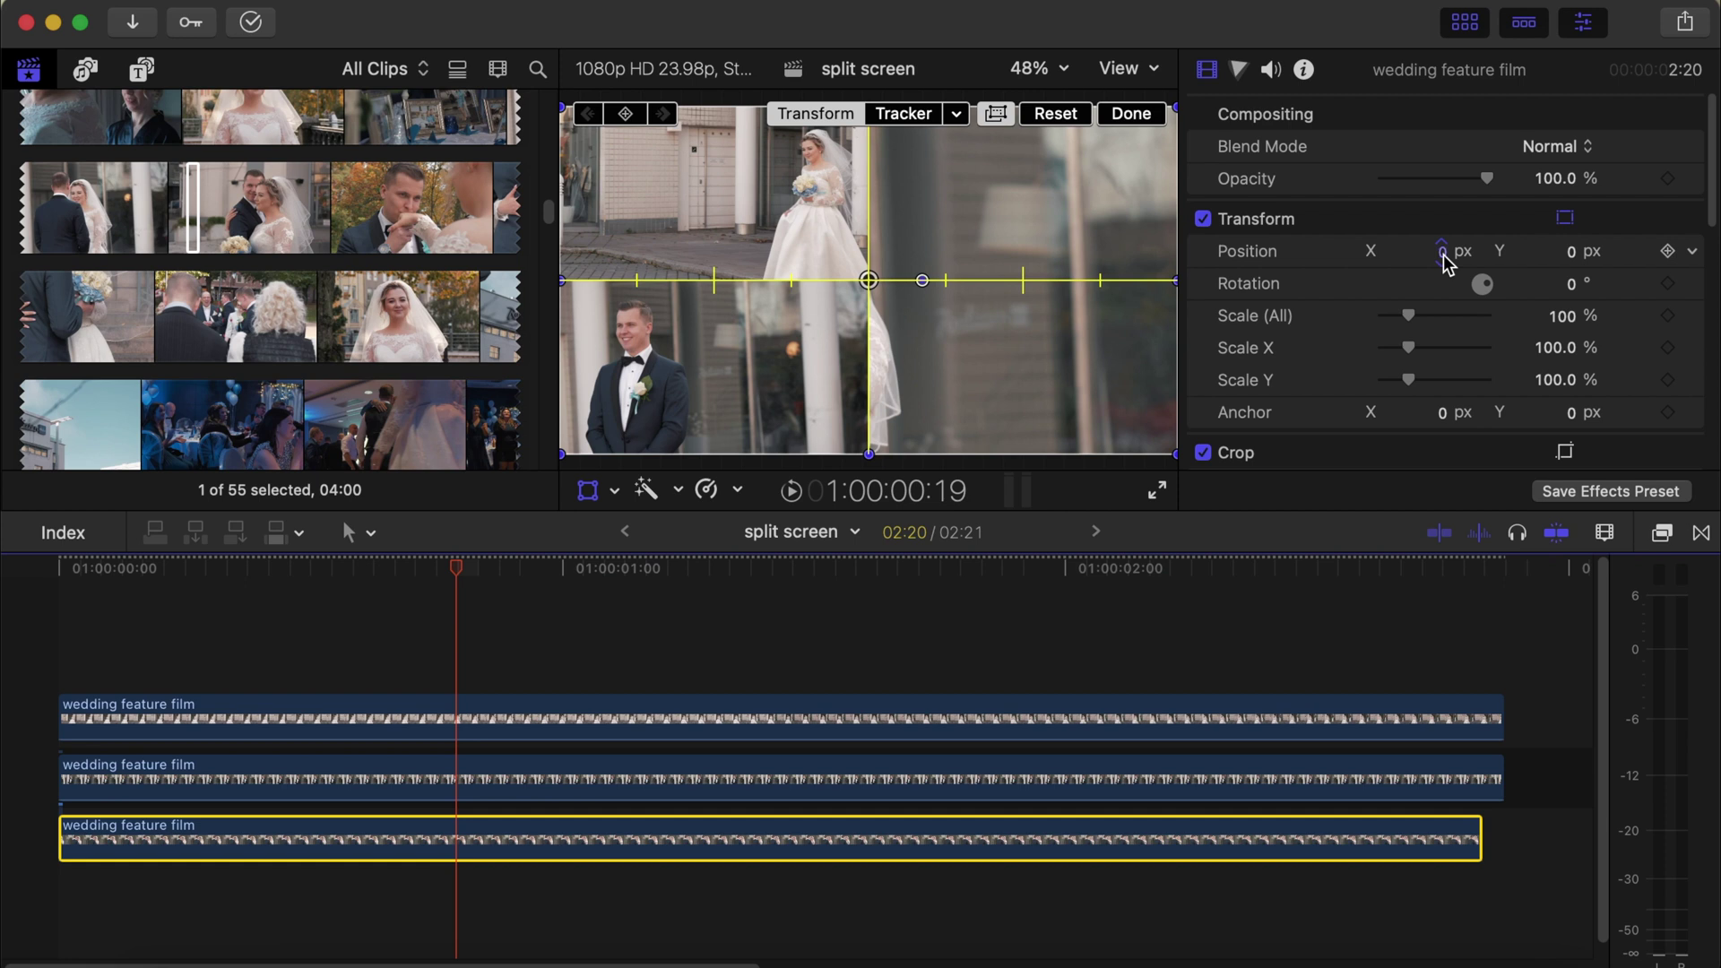
drag(1430, 252, 1554, 260)
click(1131, 115)
Step: Turn off the horizon guides, hide the inspector and play the split screen full screen from the start
click(1128, 70)
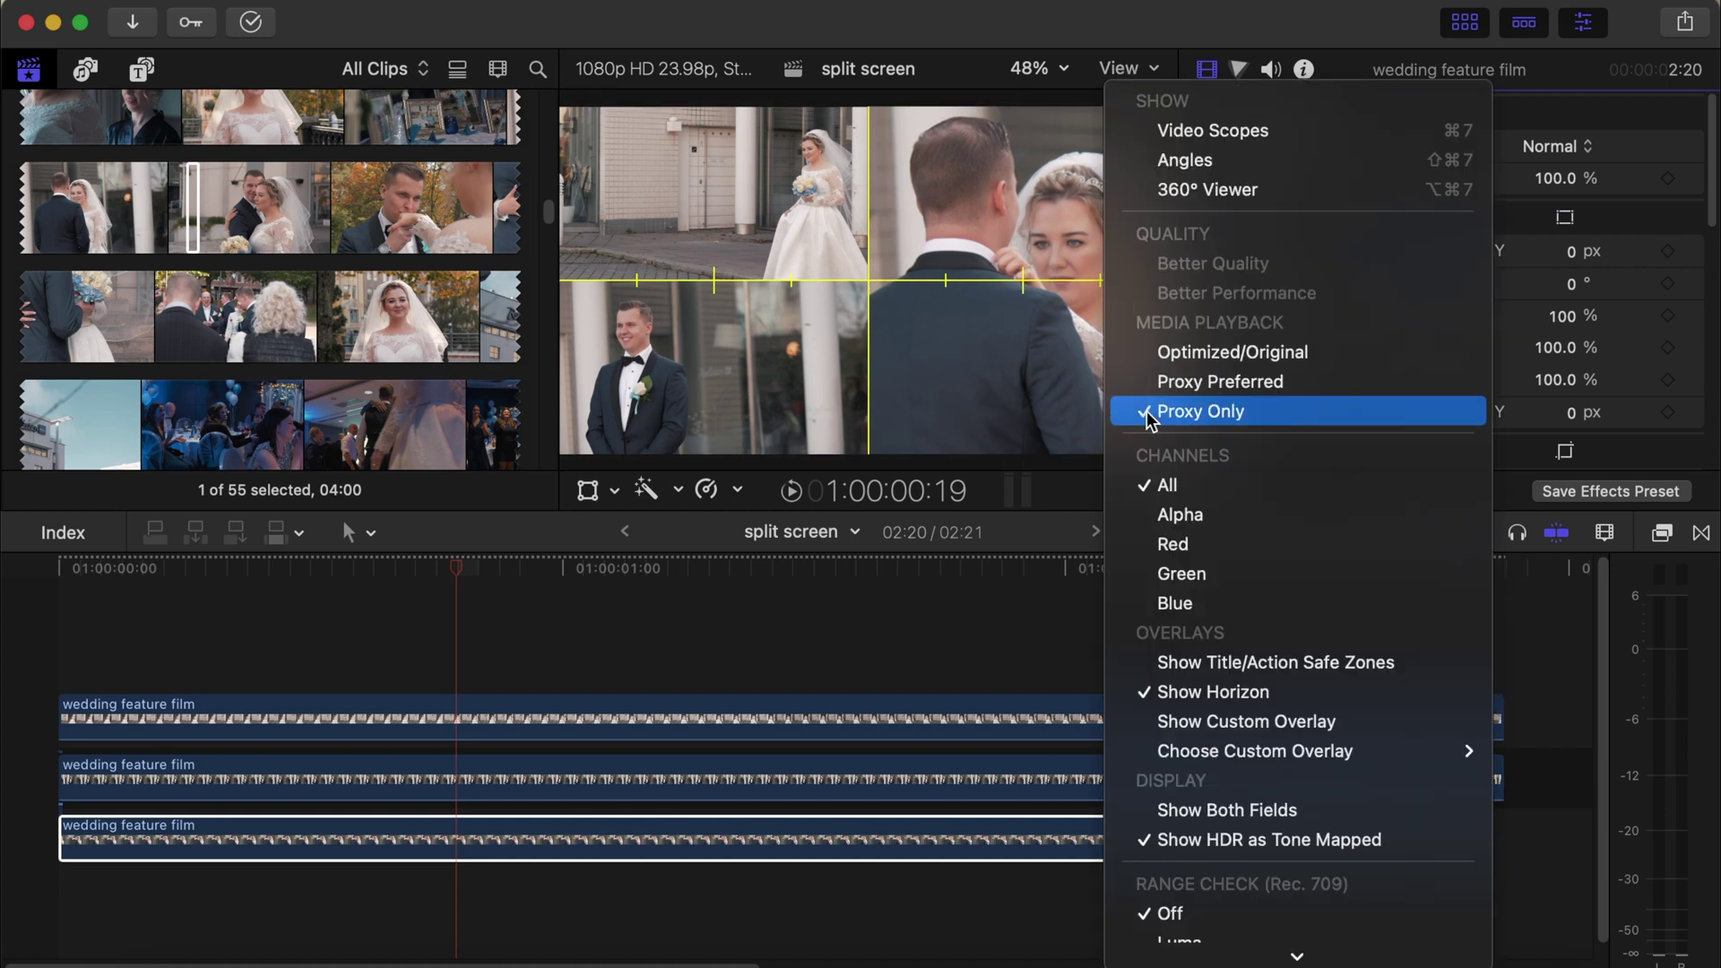
click(1161, 692)
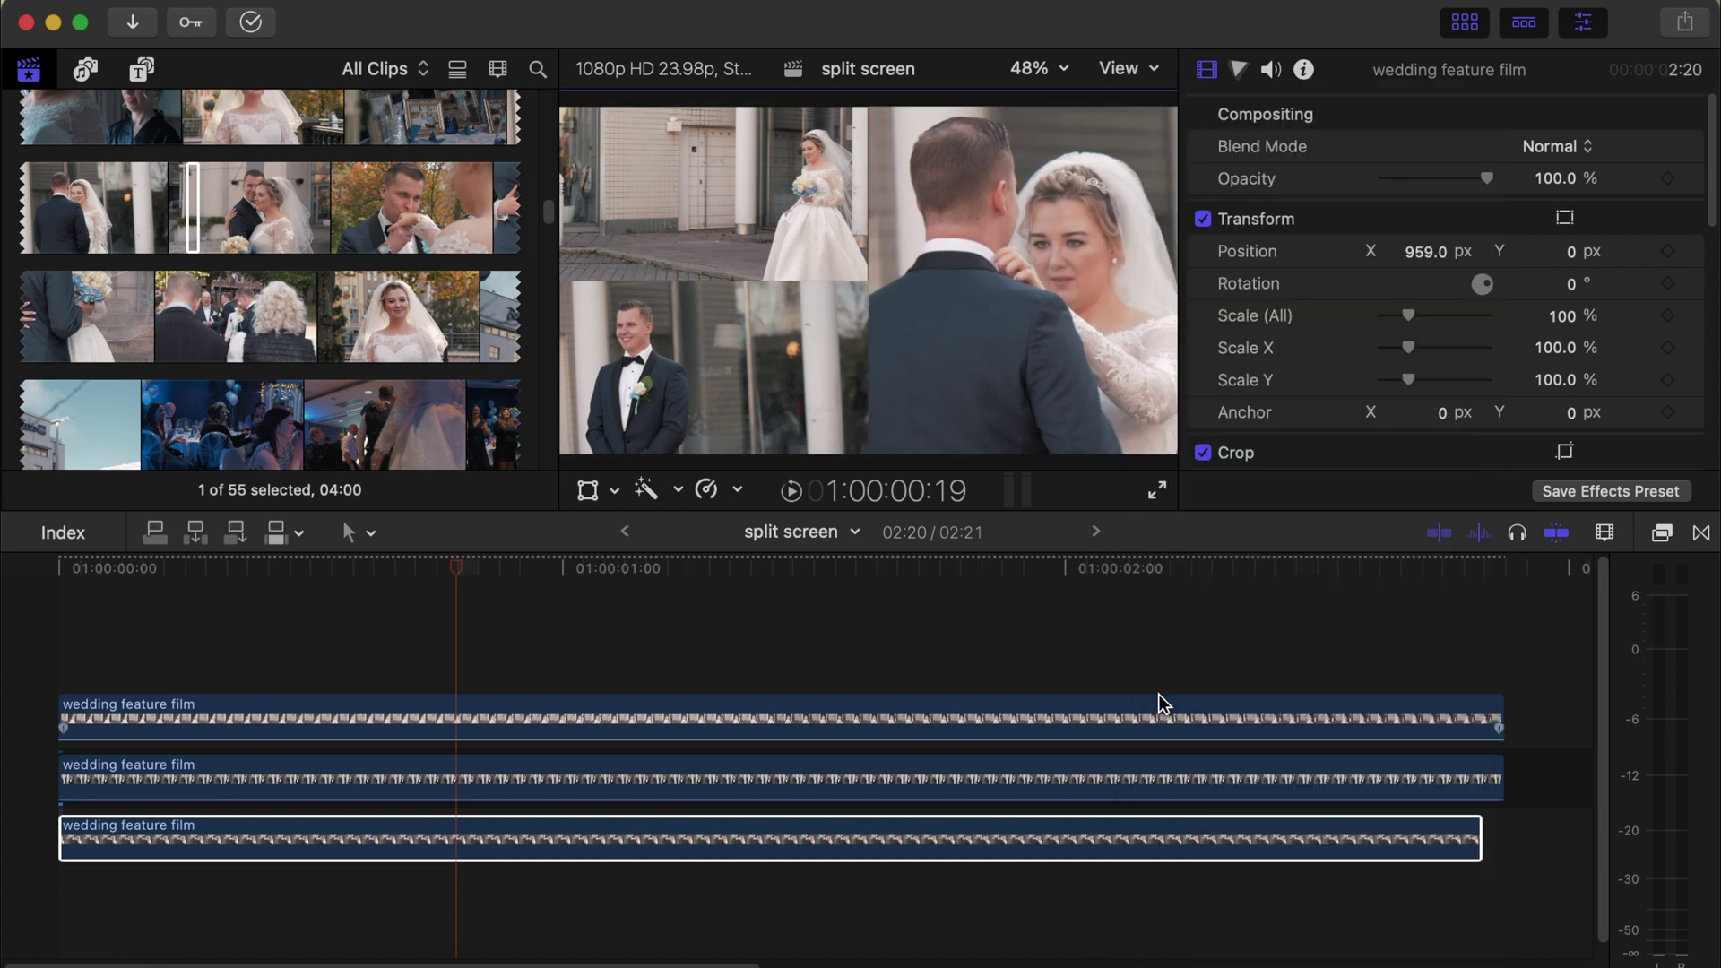
key(Home)
key(super+4)
key(space)
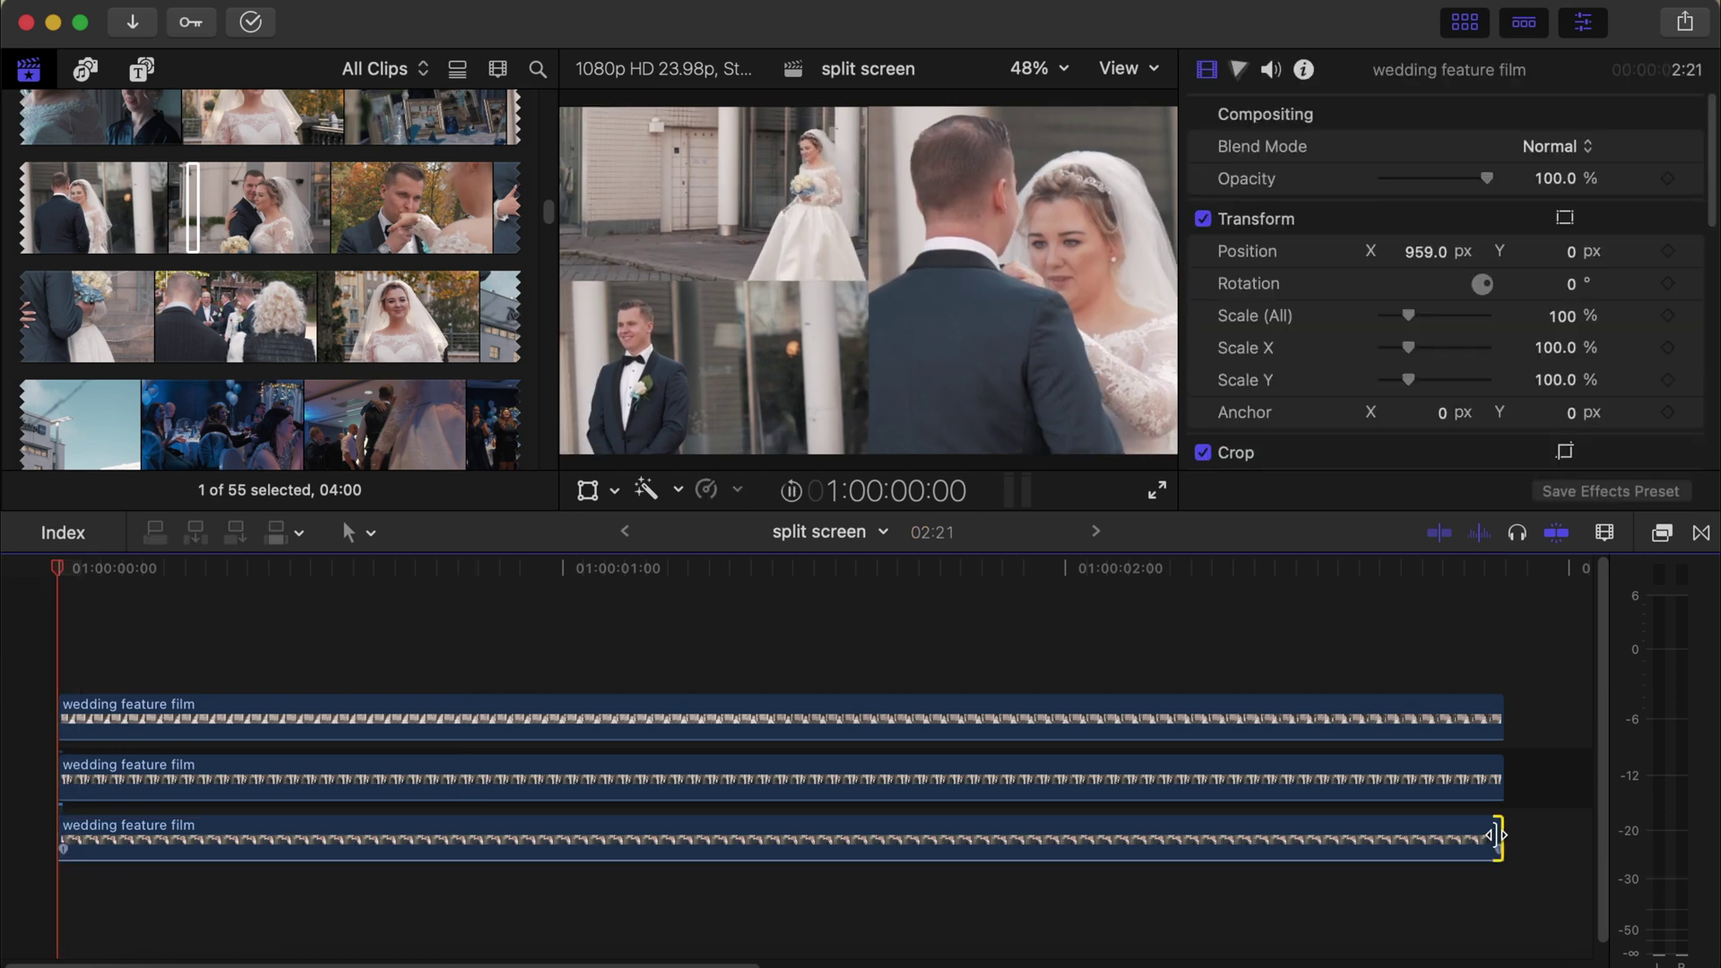
key(shift+super+f)
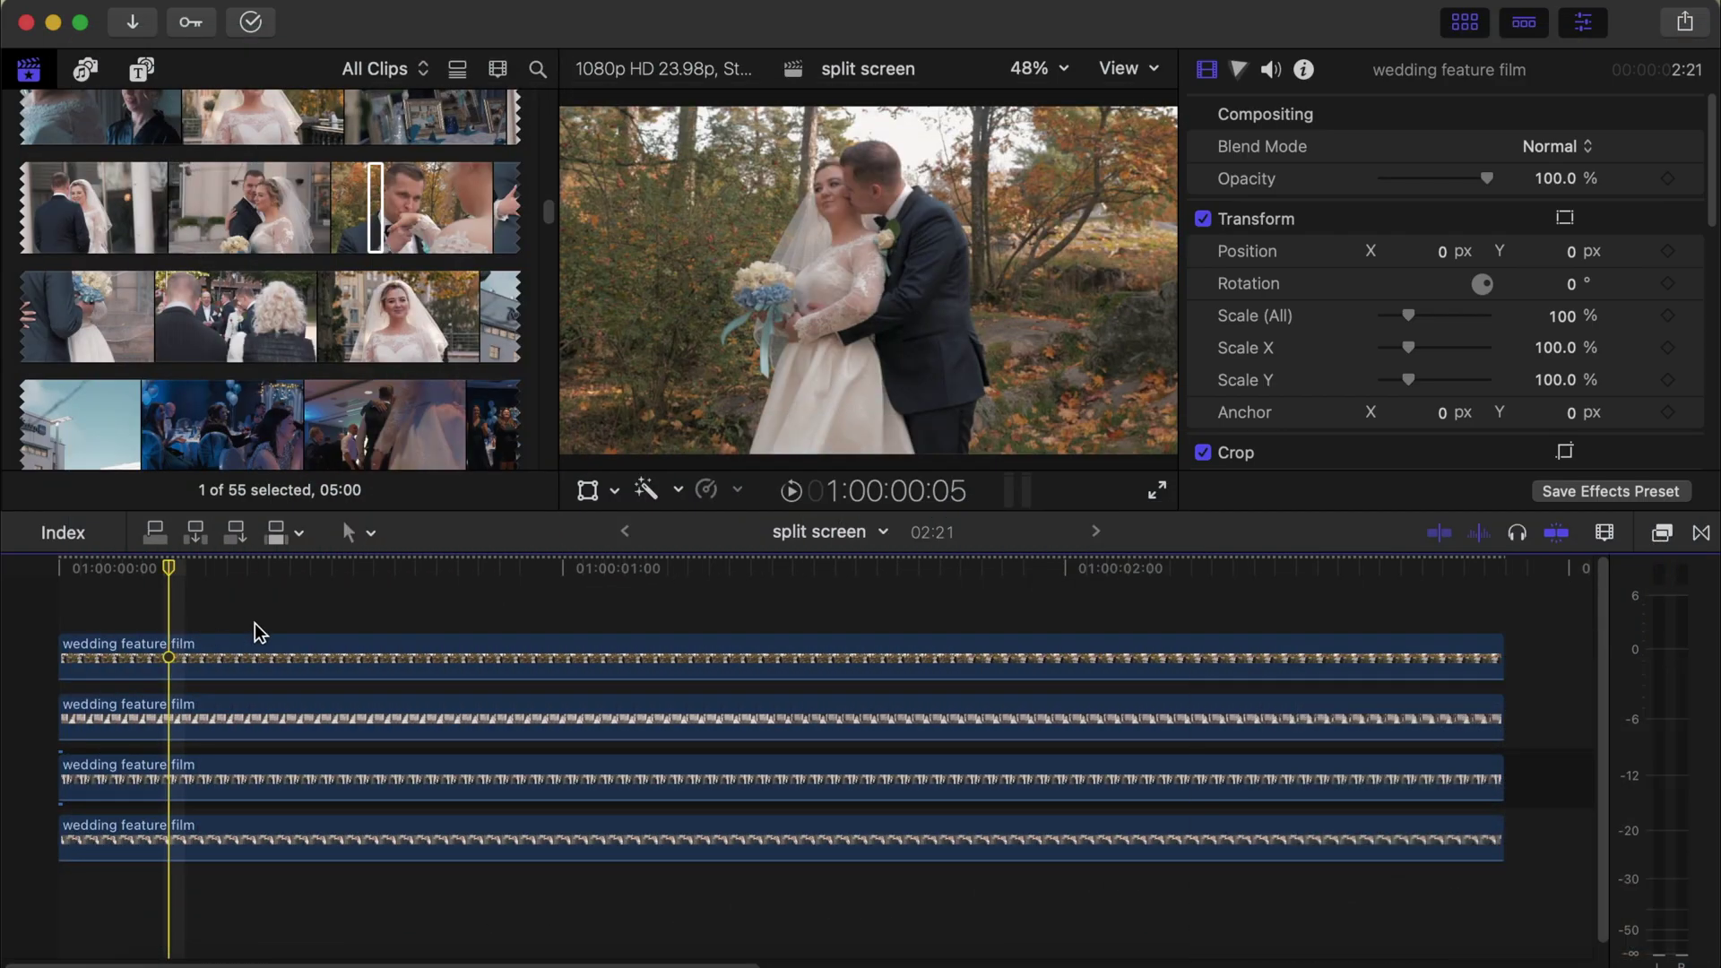
Step: Show the centre guides, then scale the top couple clip to 50% and drag it upper-right
click(1124, 69)
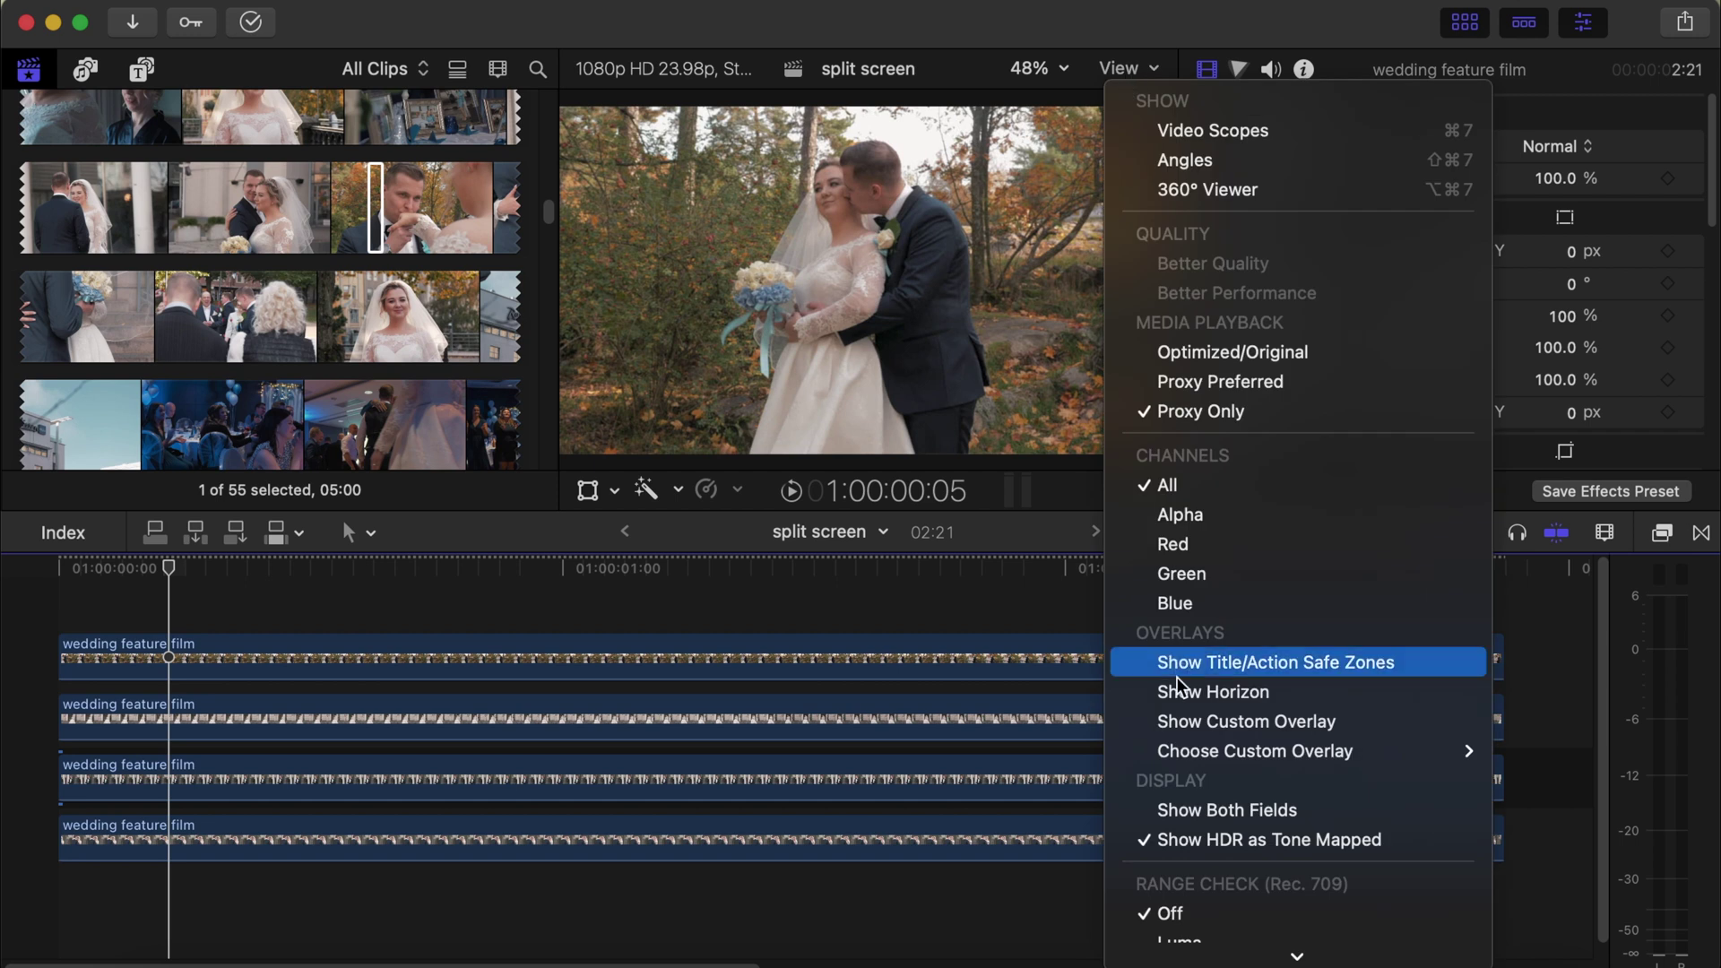
click(1181, 696)
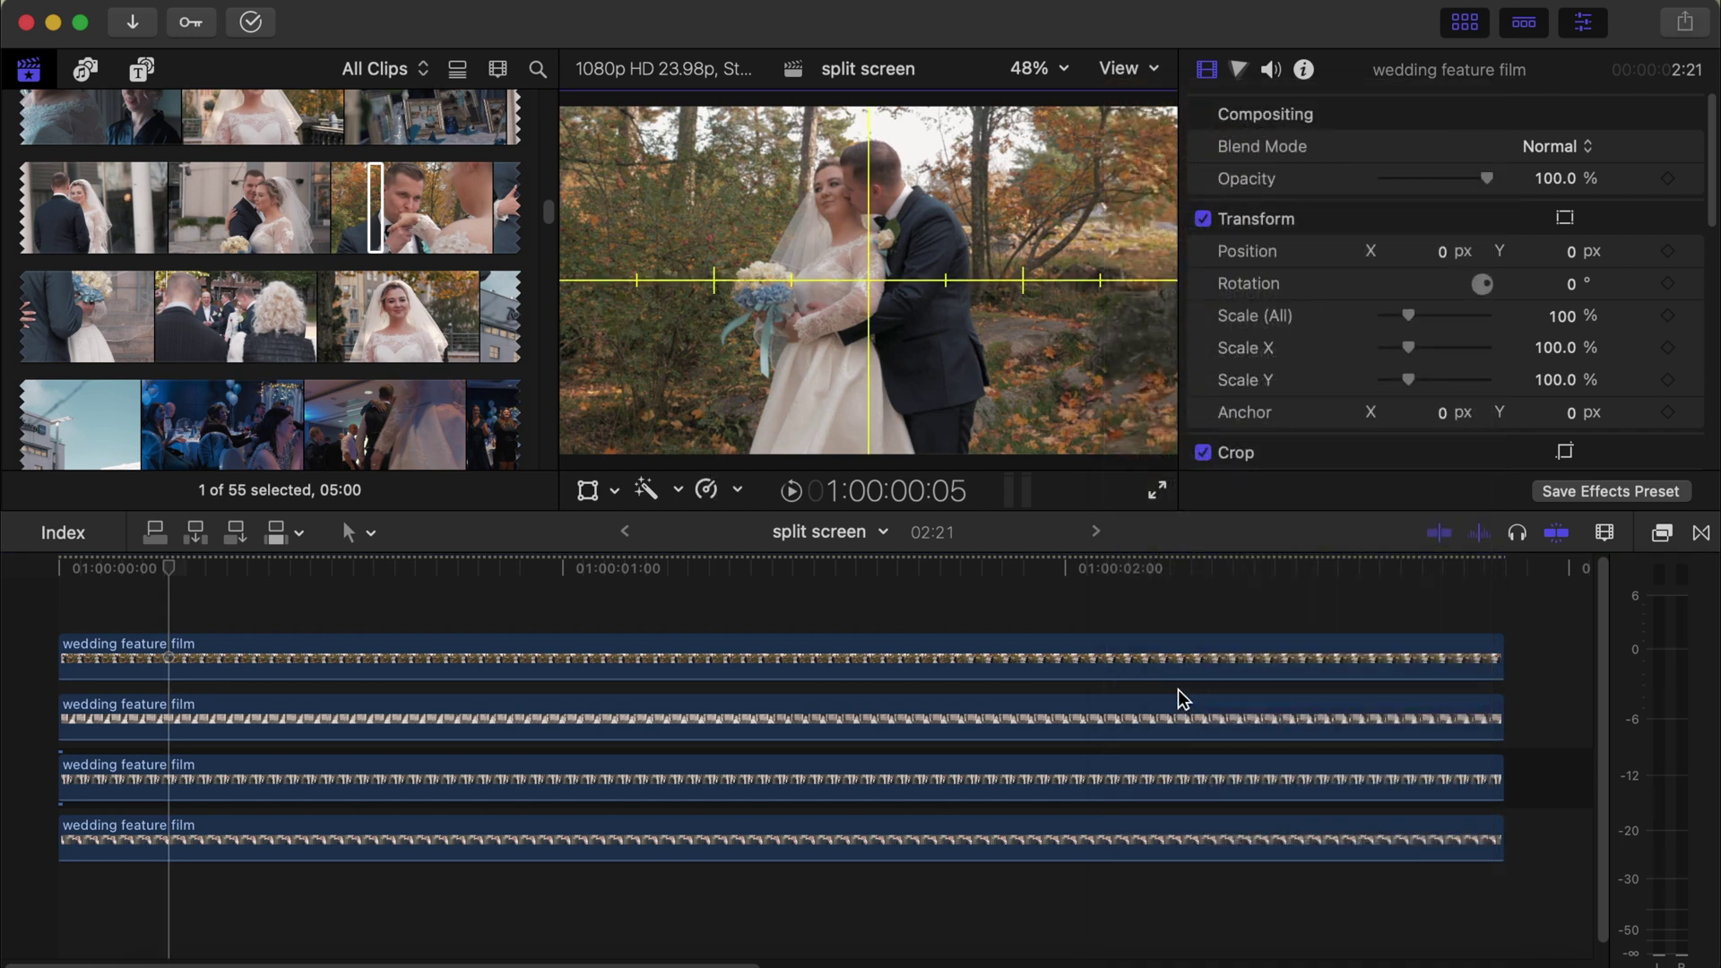
click(464, 666)
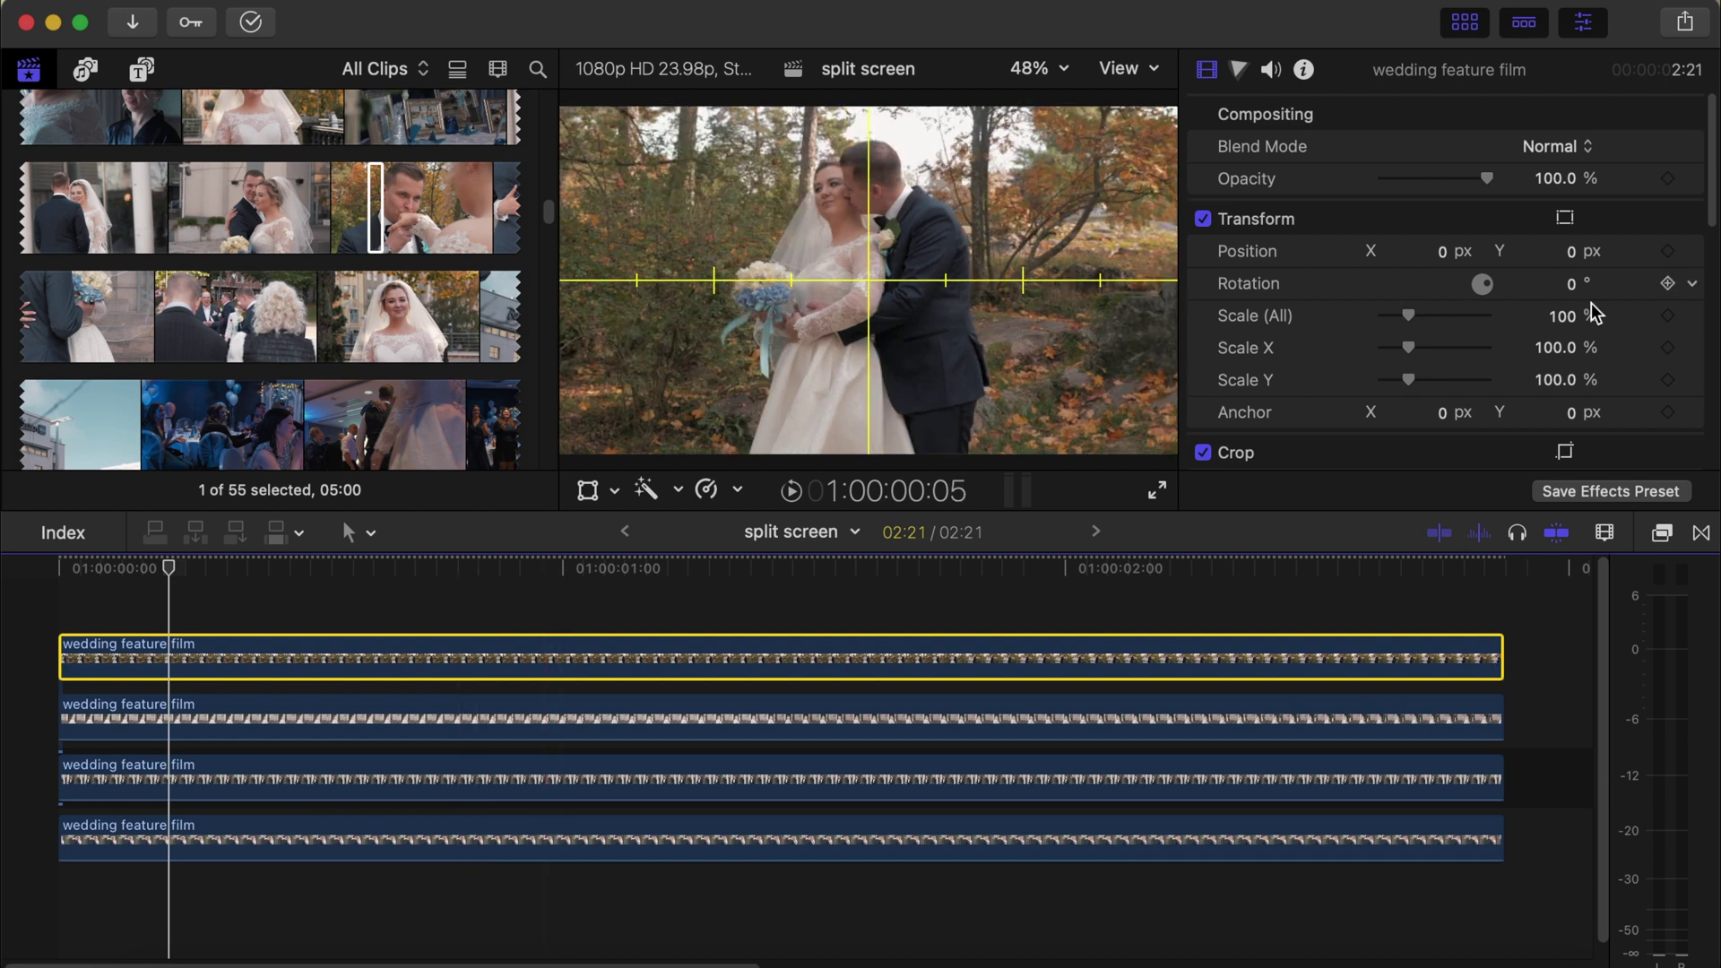
click(1561, 317)
text(50)
key(Return)
click(1564, 217)
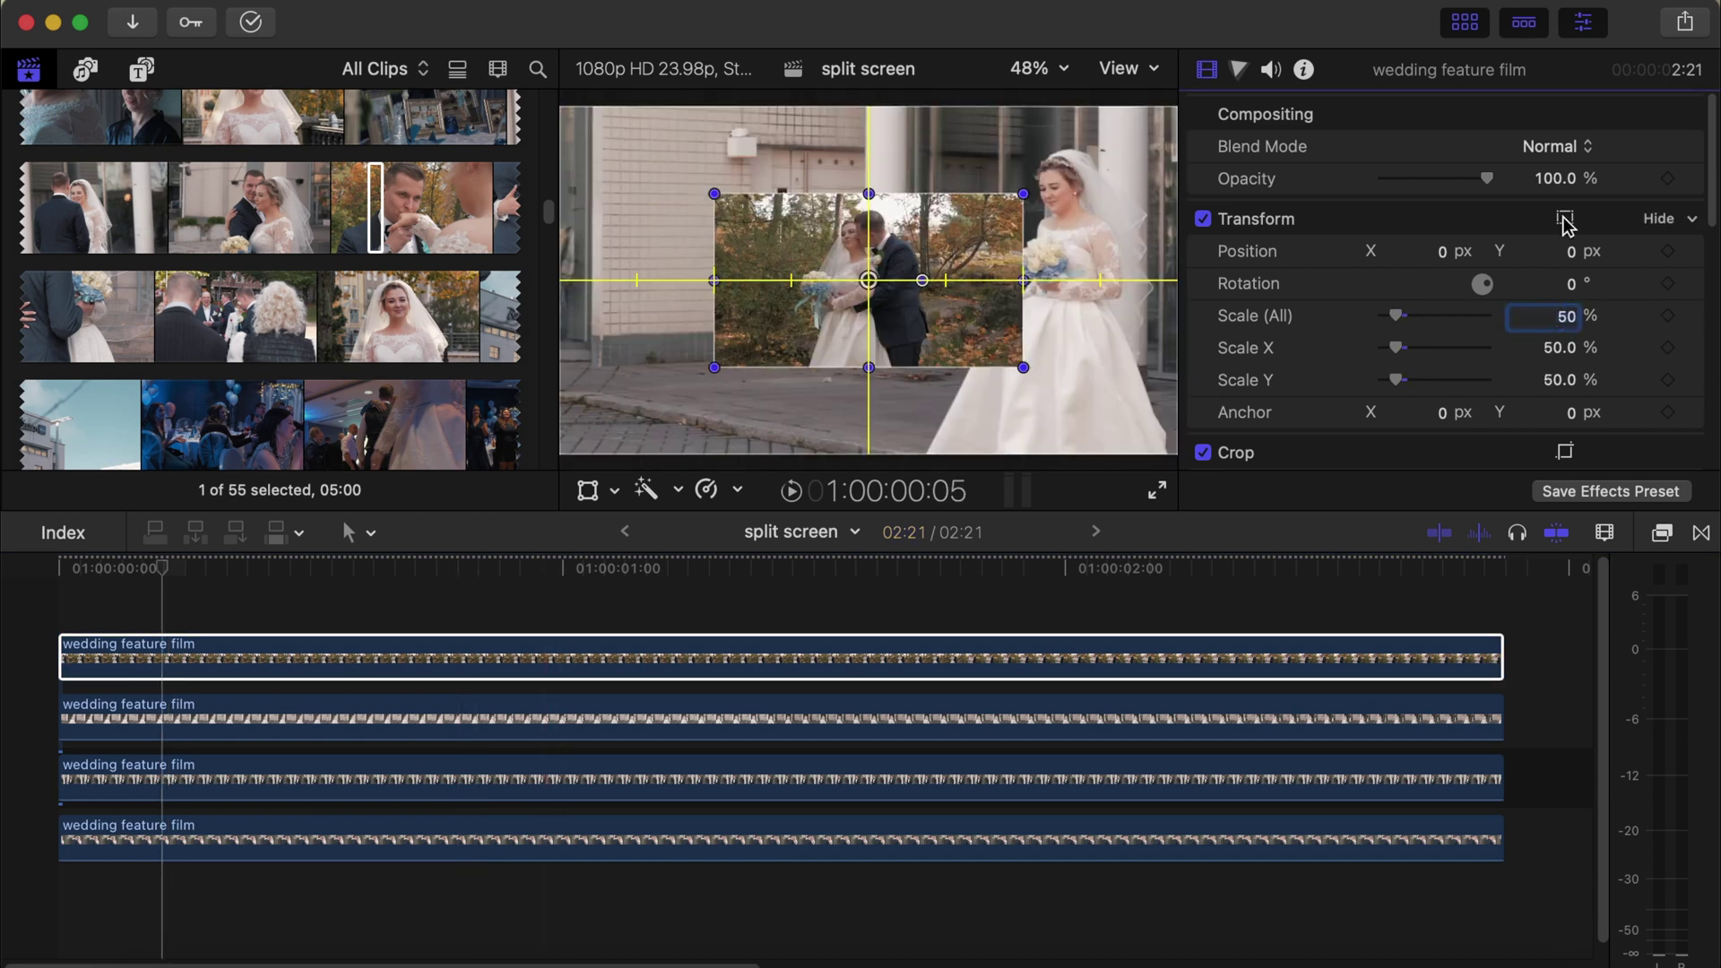
drag(904, 262, 1061, 171)
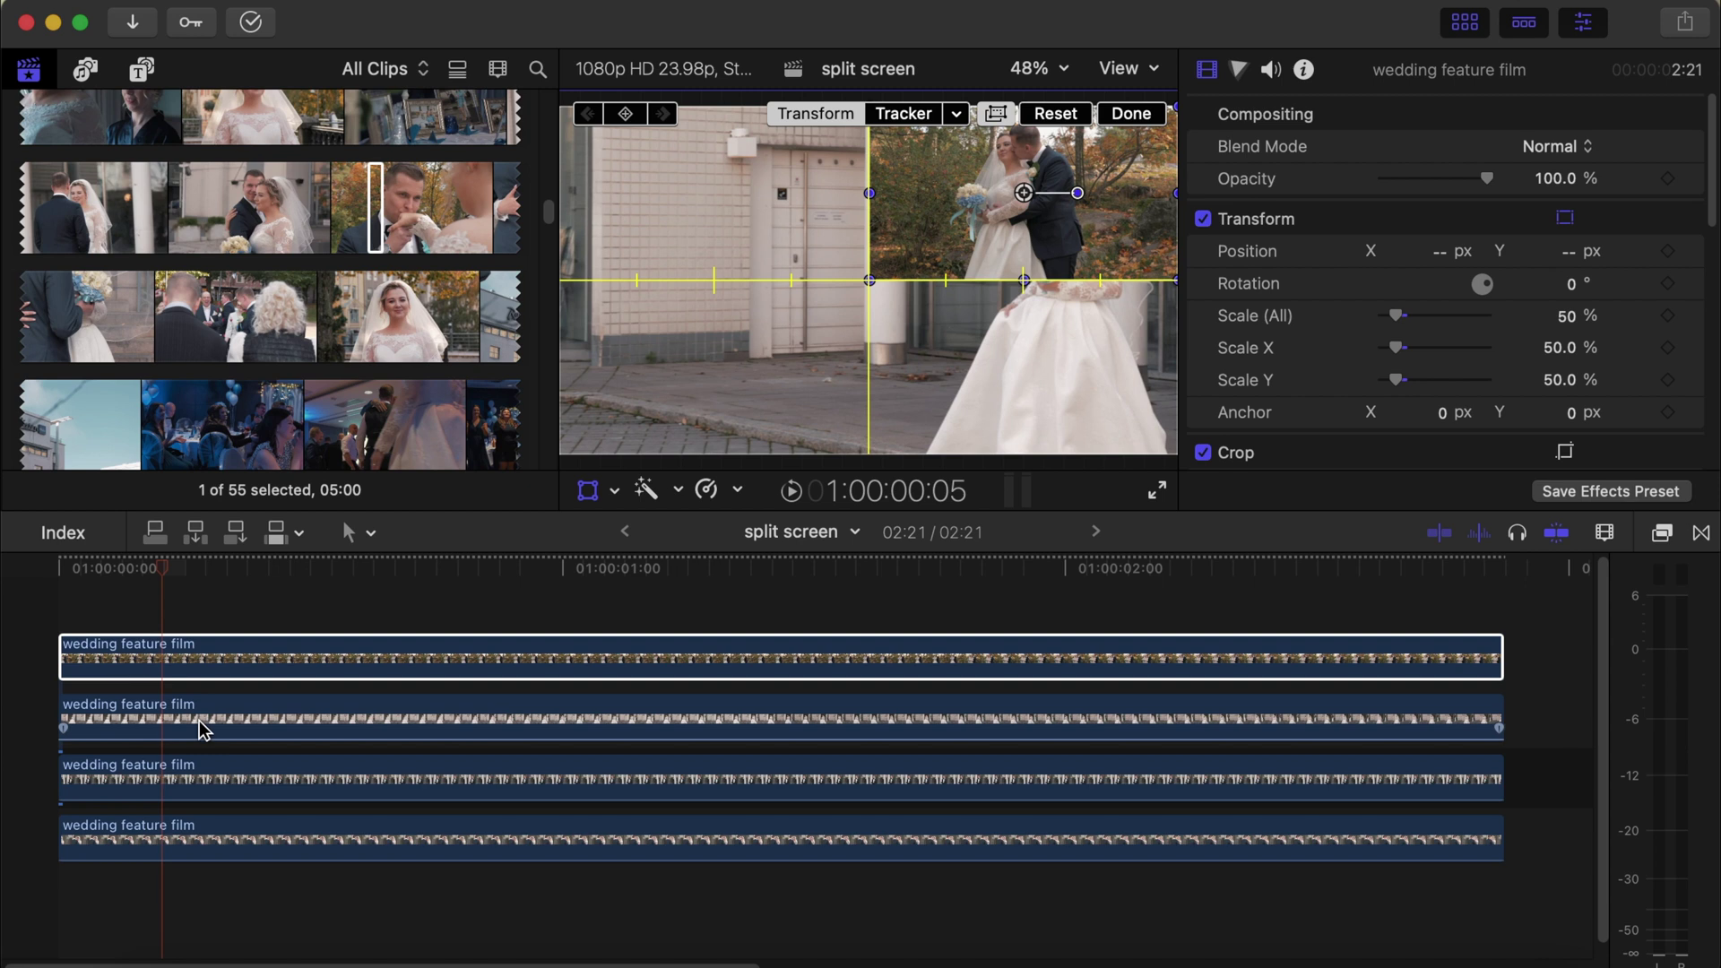
Step: Scale the second clip (bride) to 50% and move it into the upper-left quarter
click(199, 721)
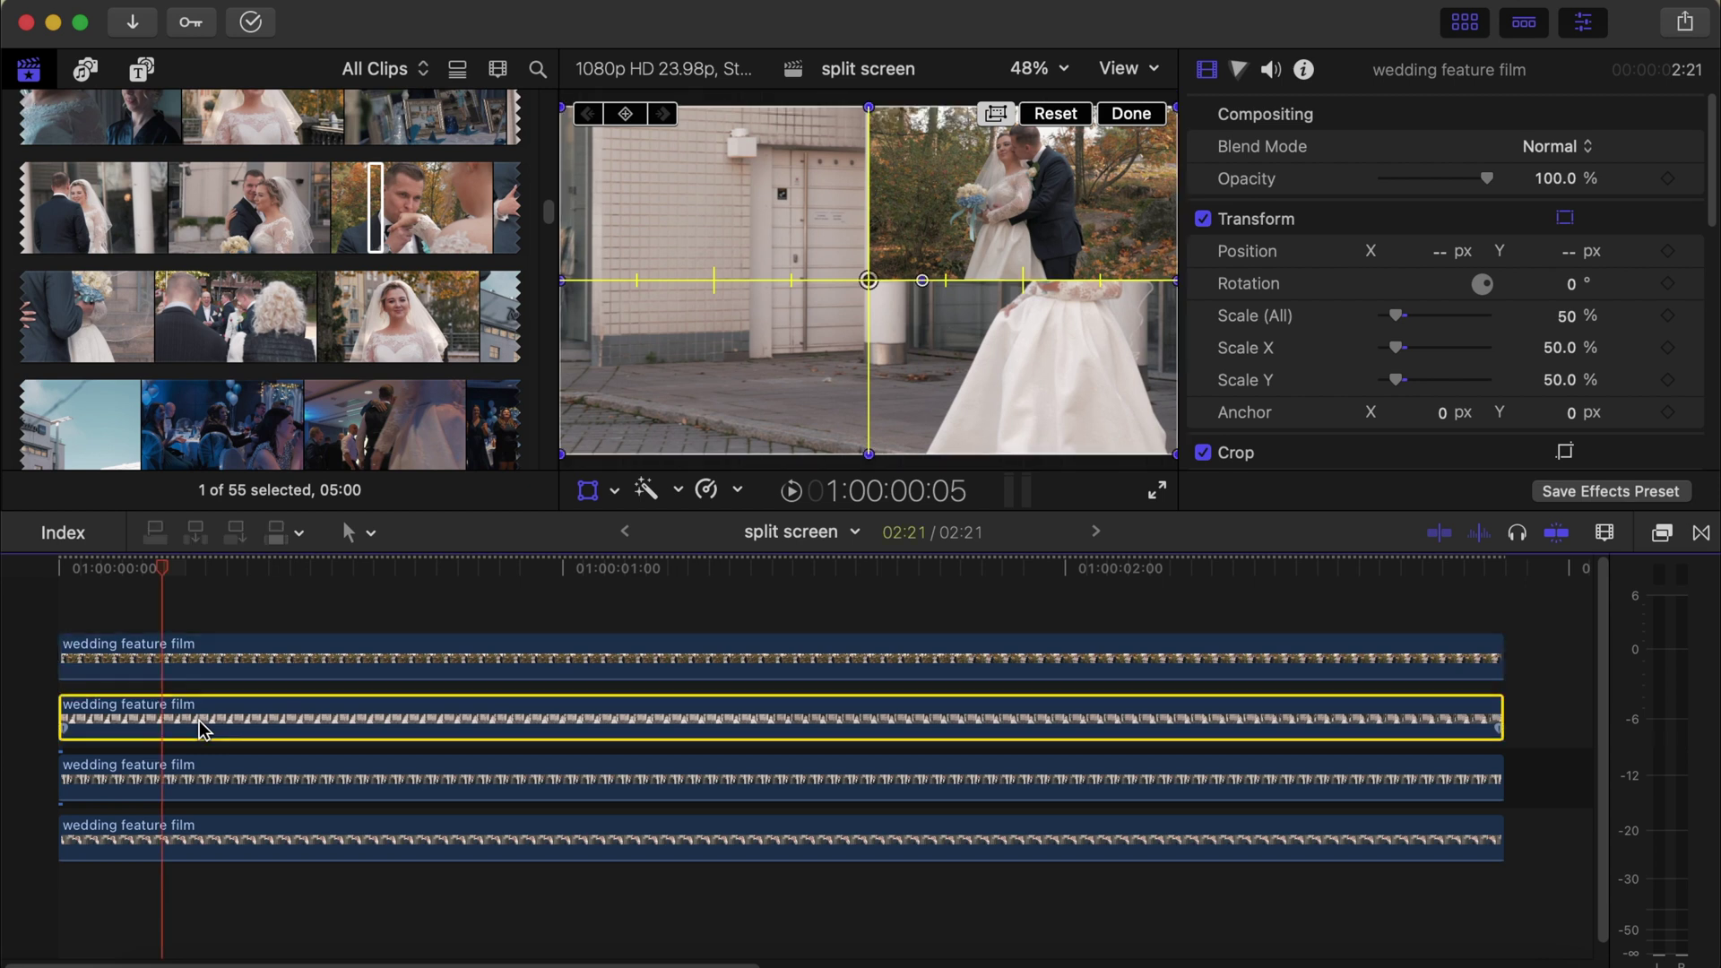
click(1565, 318)
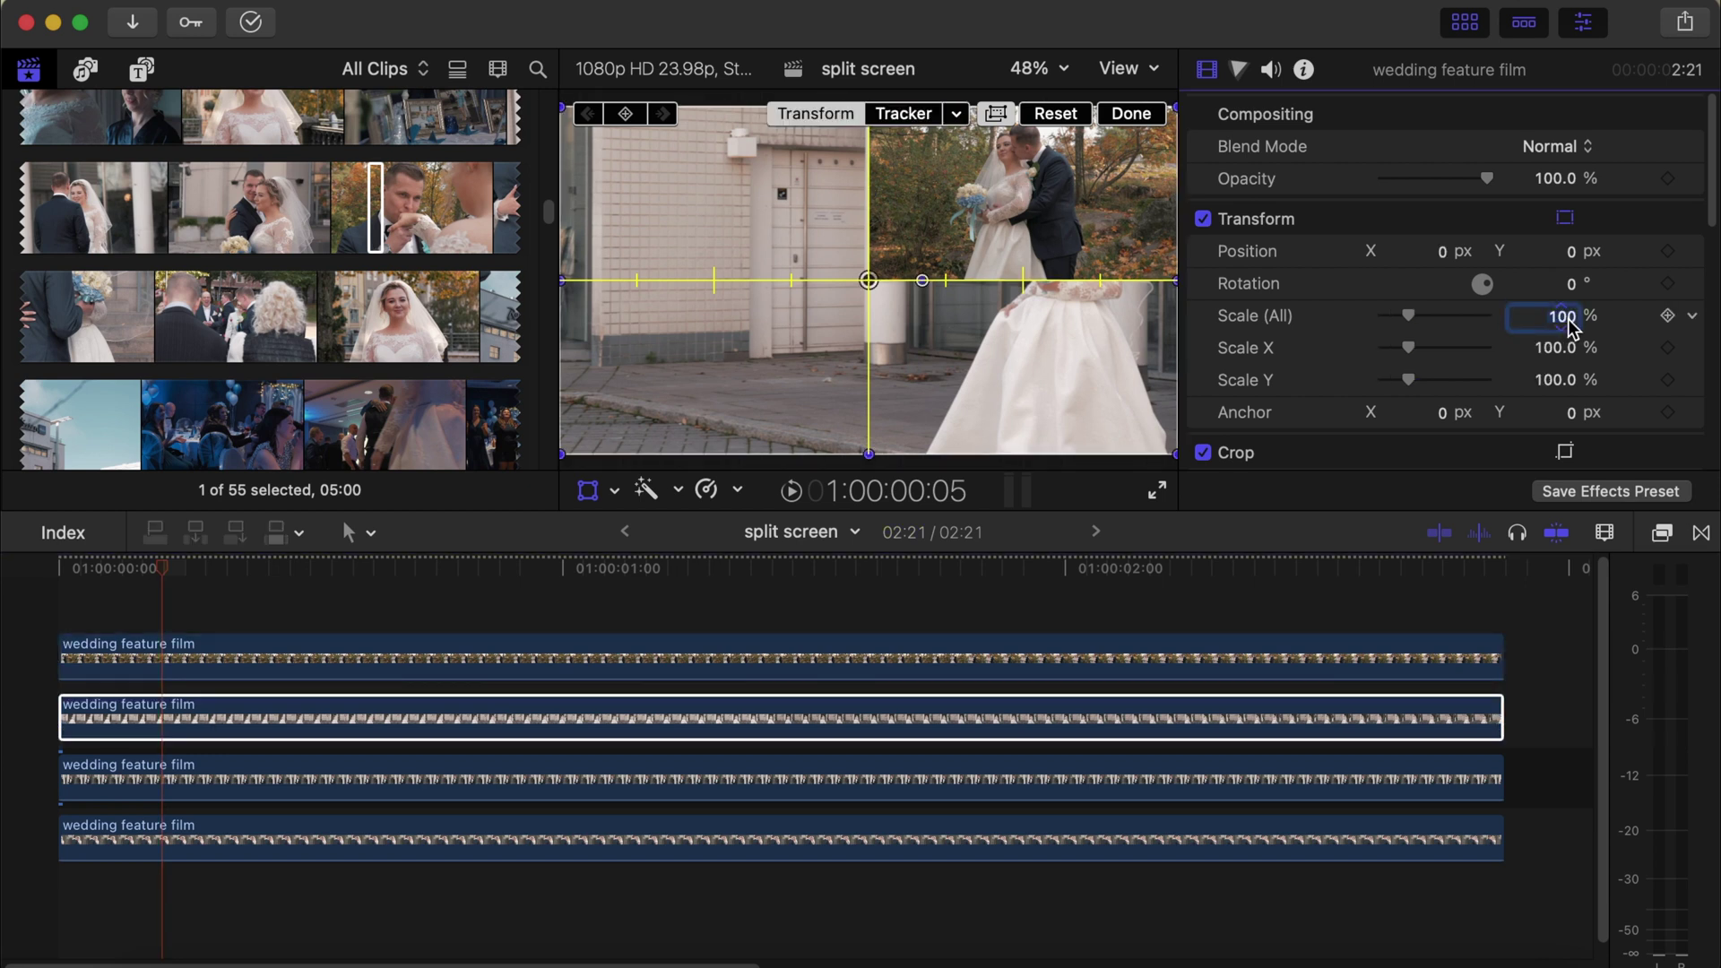
key(Return)
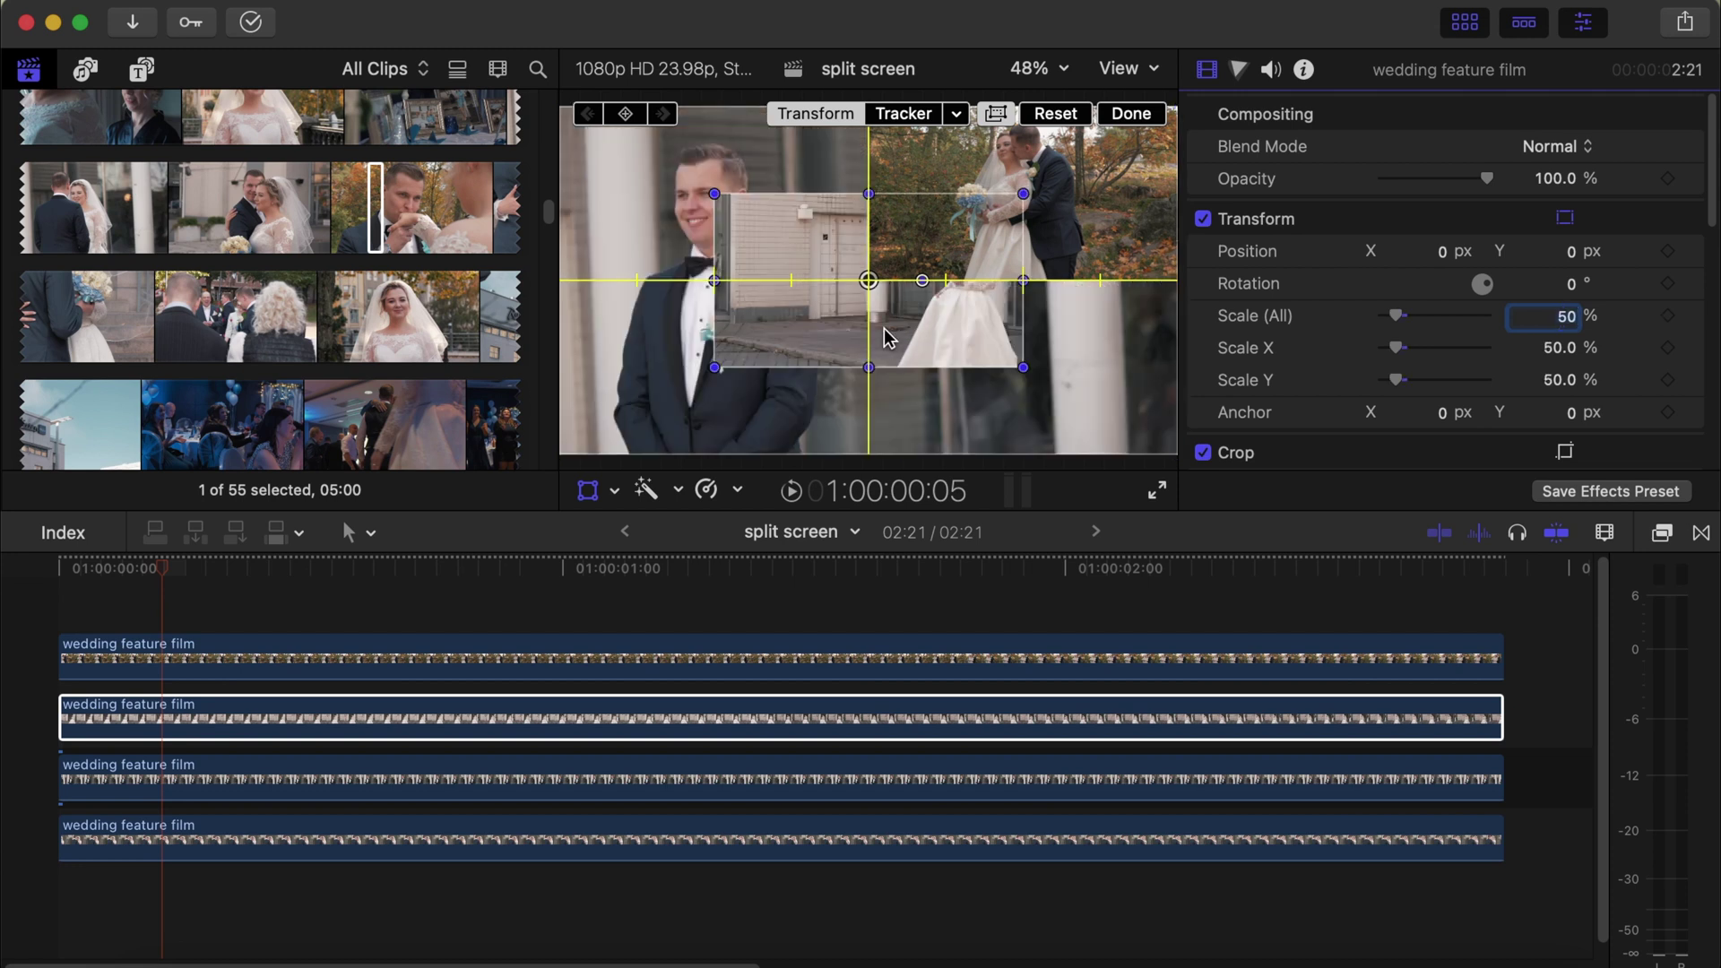
drag(803, 310, 731, 251)
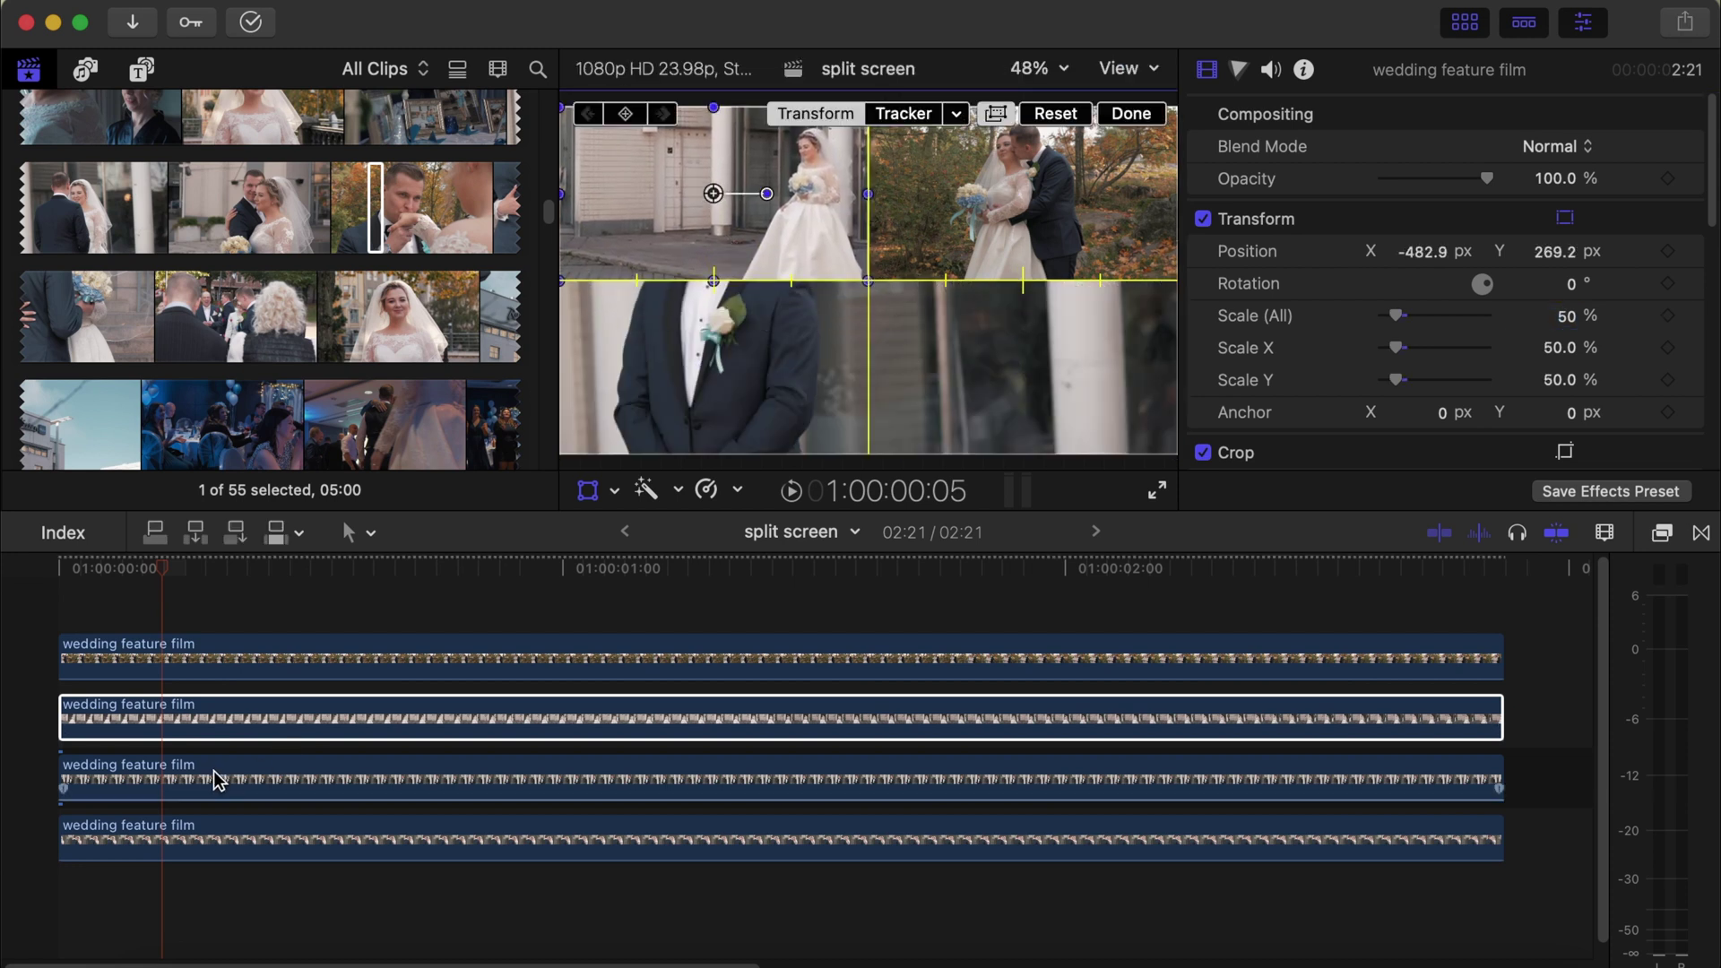
Step: Scale the third clip (smiling groom) to 50% and move it into the lower-right quarter
click(215, 778)
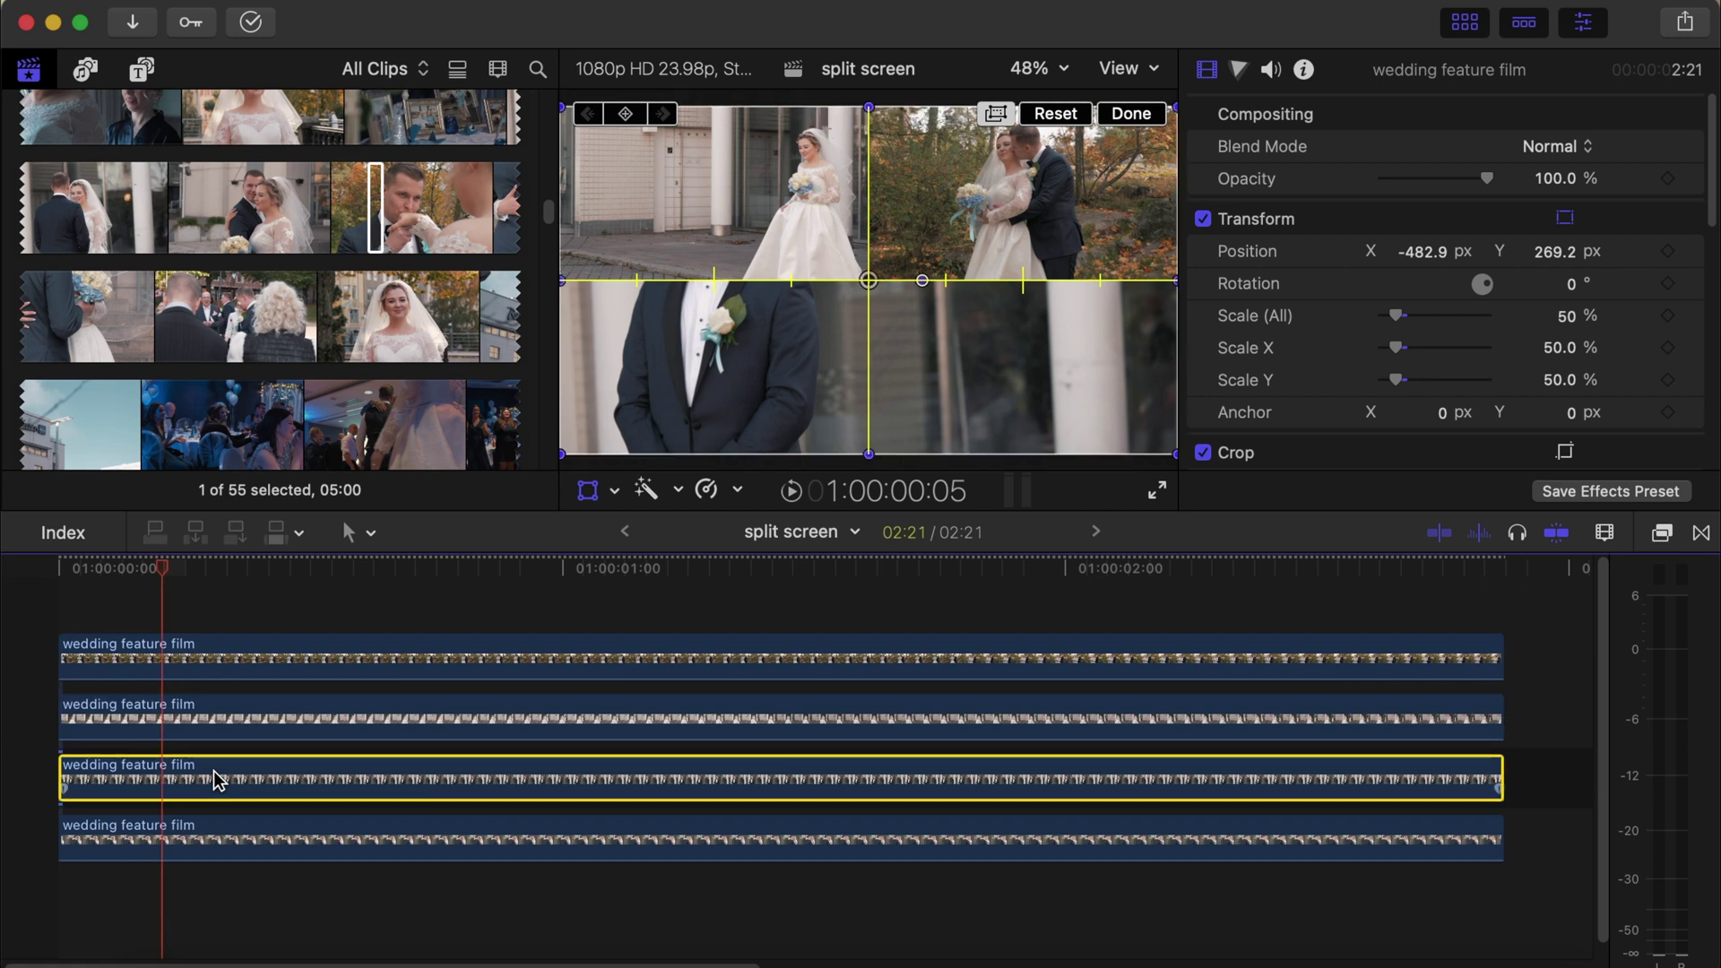
click(1564, 317)
text(50)
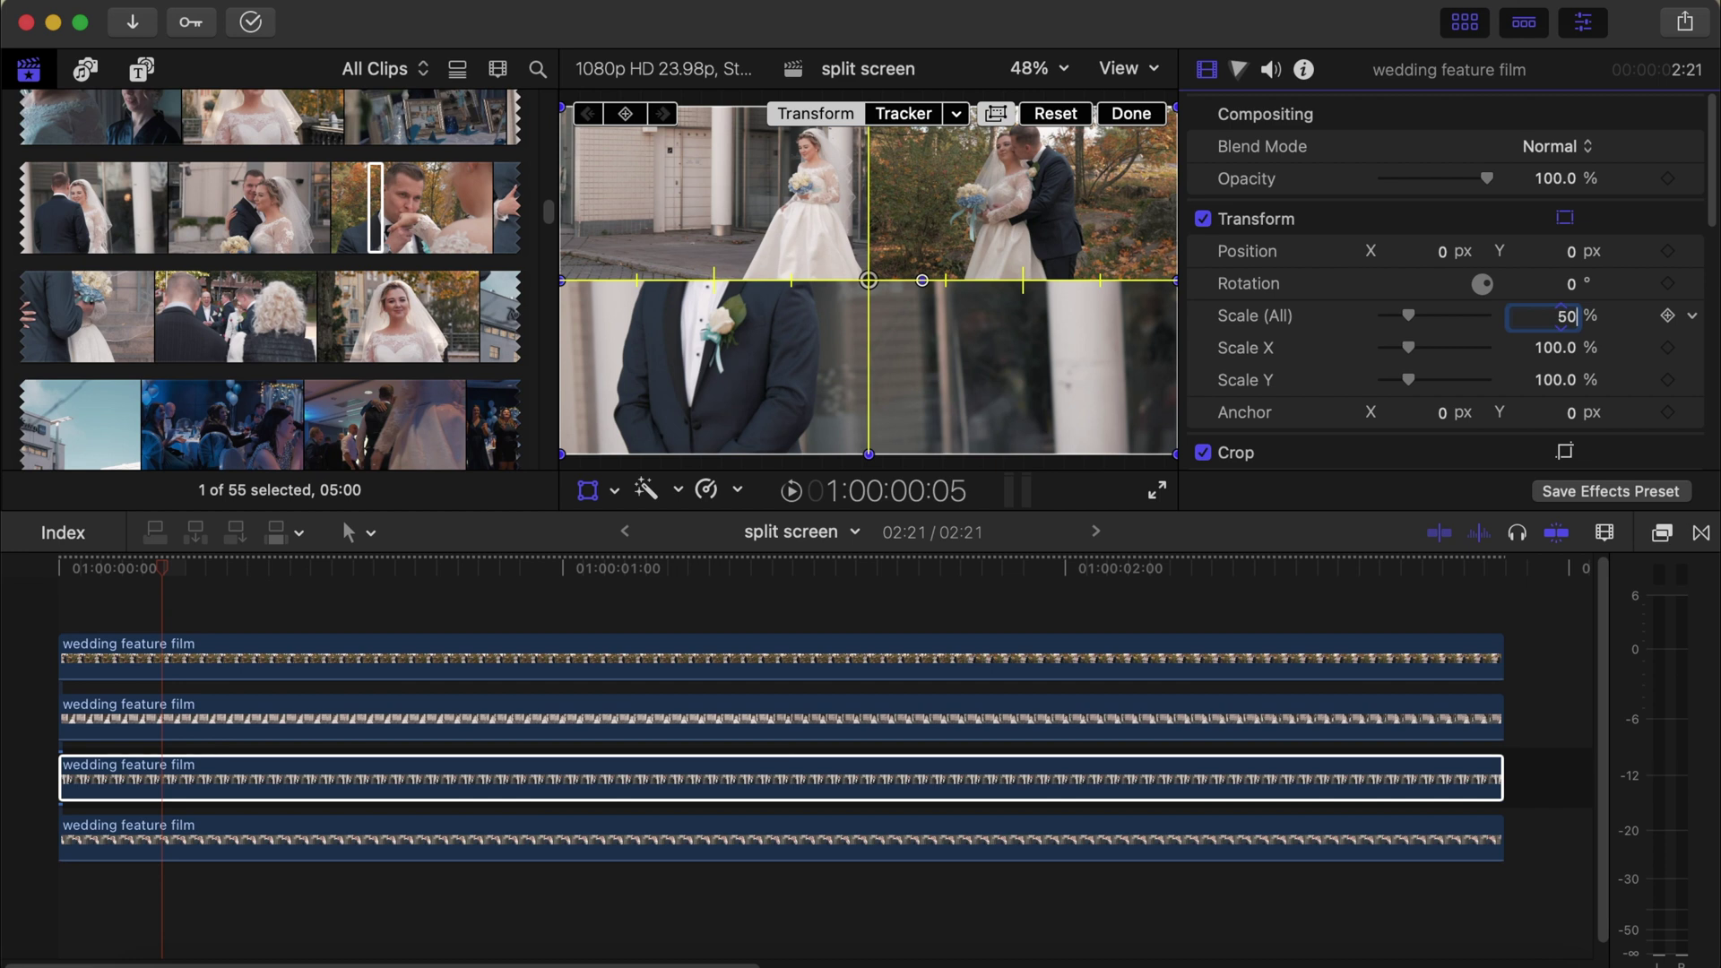
key(Return)
drag(1017, 362, 1172, 448)
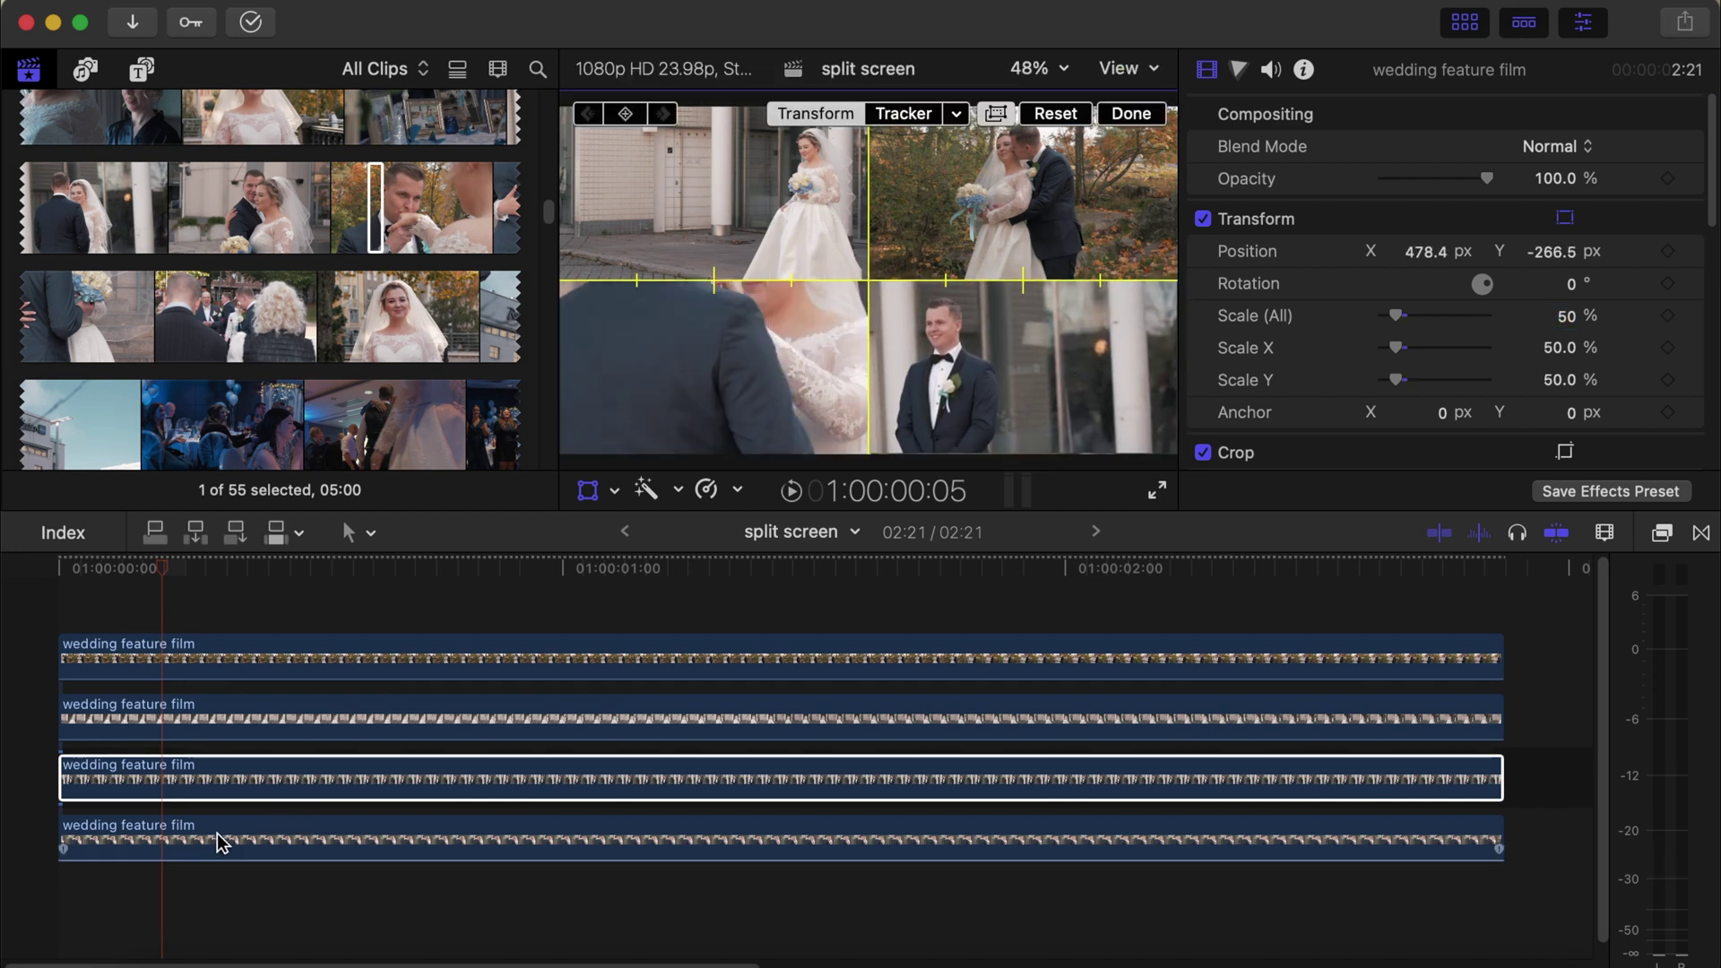
Step: Scale the bottom couple clip to 50% and drag it into the lower-left quarter
click(220, 842)
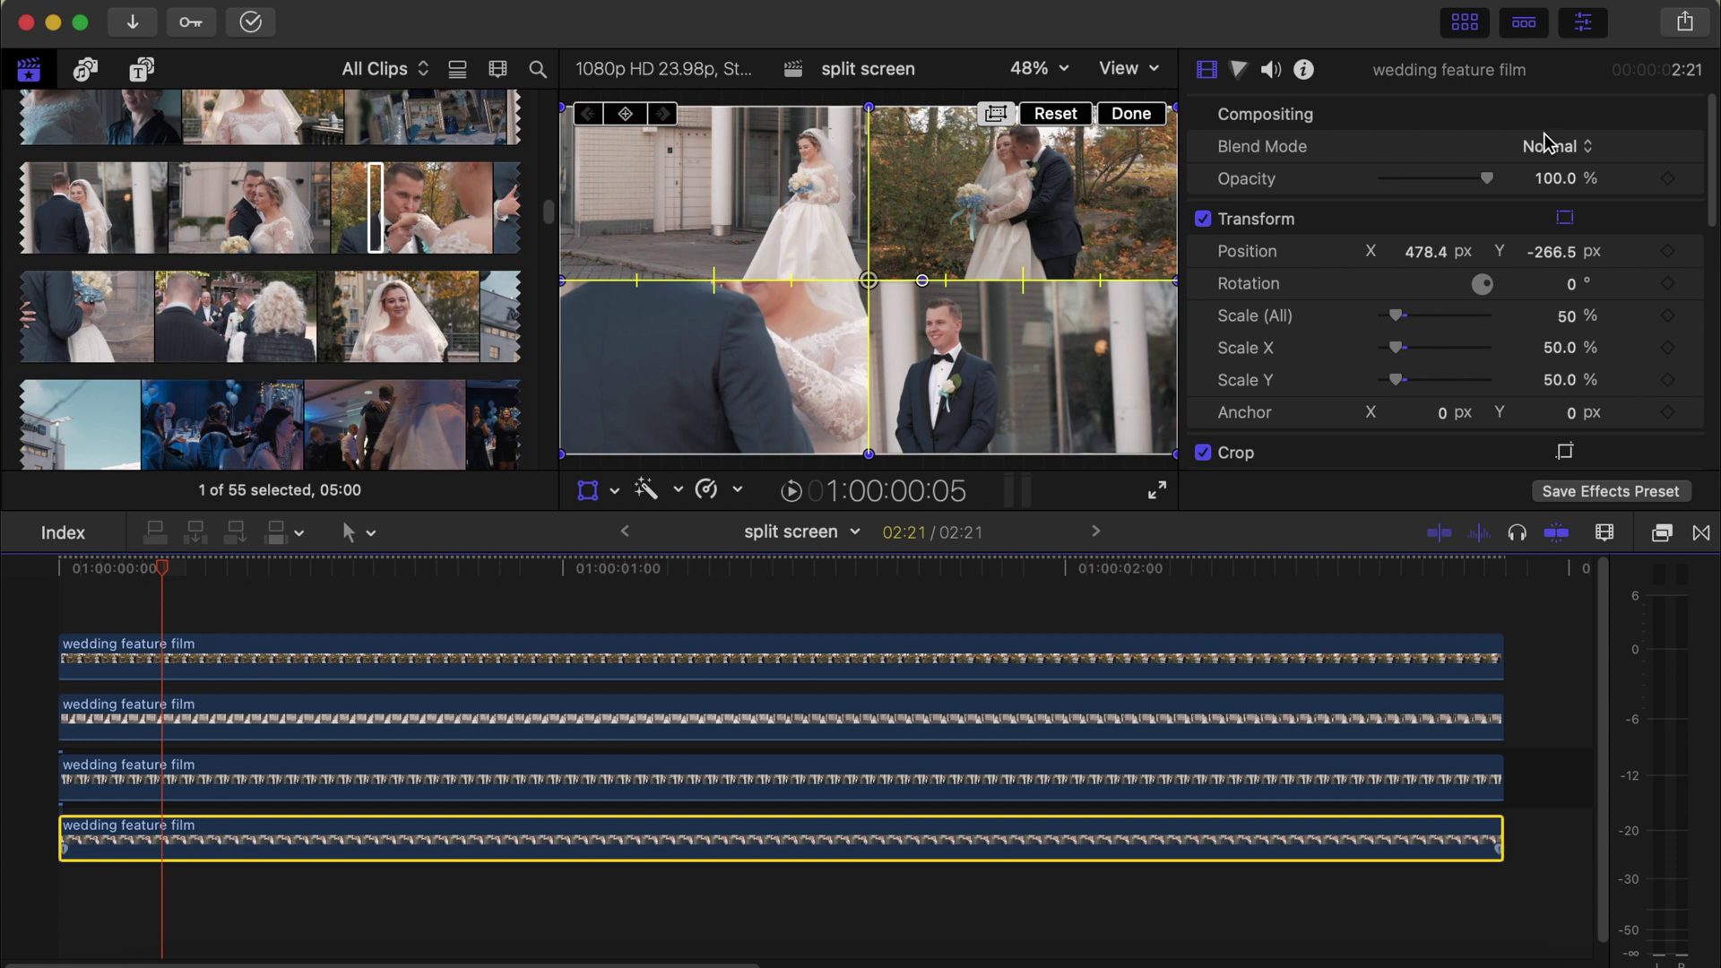
click(1563, 316)
text(5)
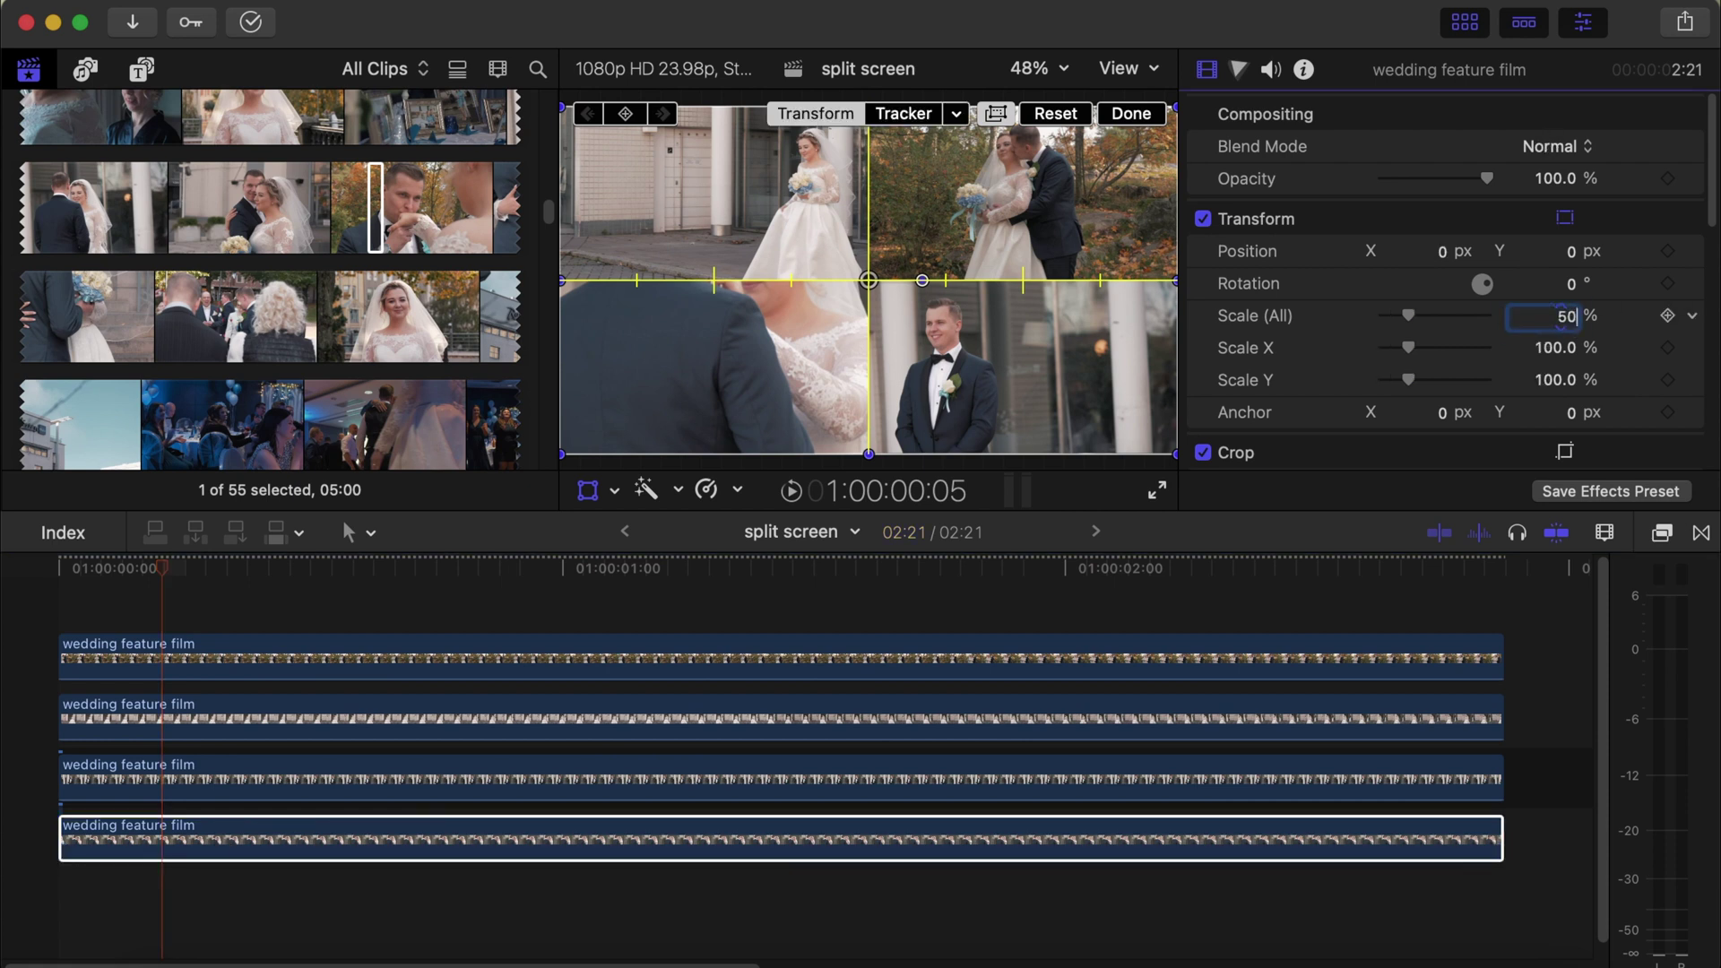
key(Return)
drag(906, 321, 779, 408)
click(1129, 73)
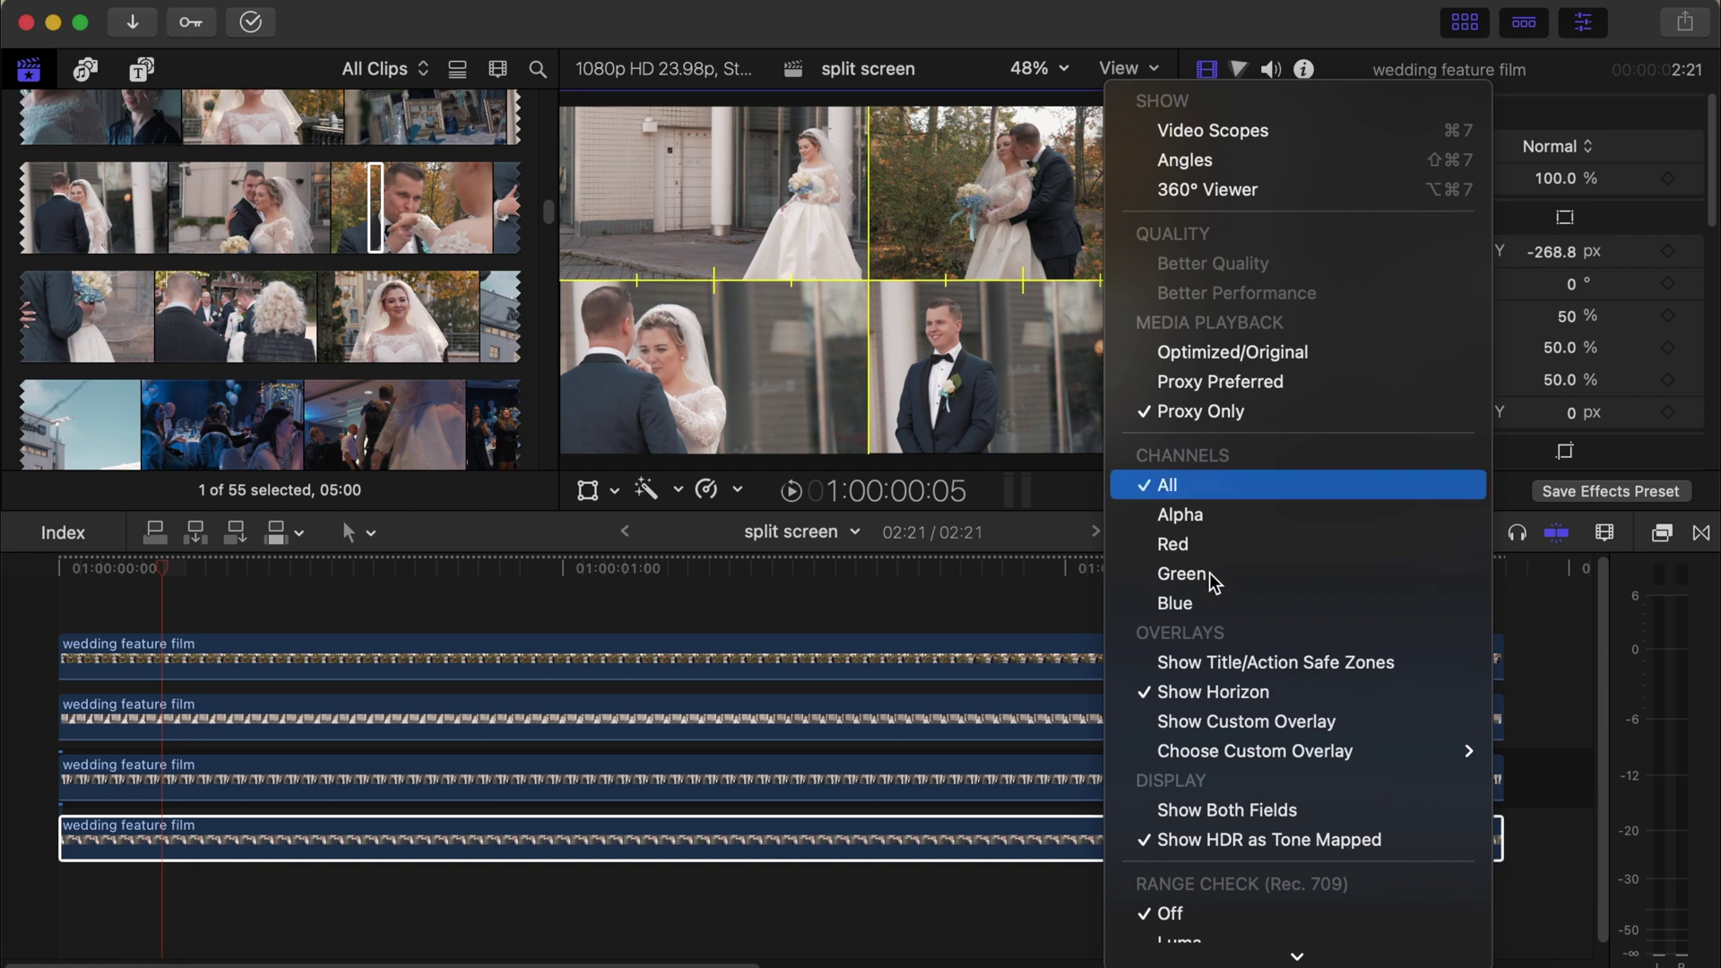
Step: Hide the centre guides and play the 2x2 grid from the start of the sequence
click(1181, 693)
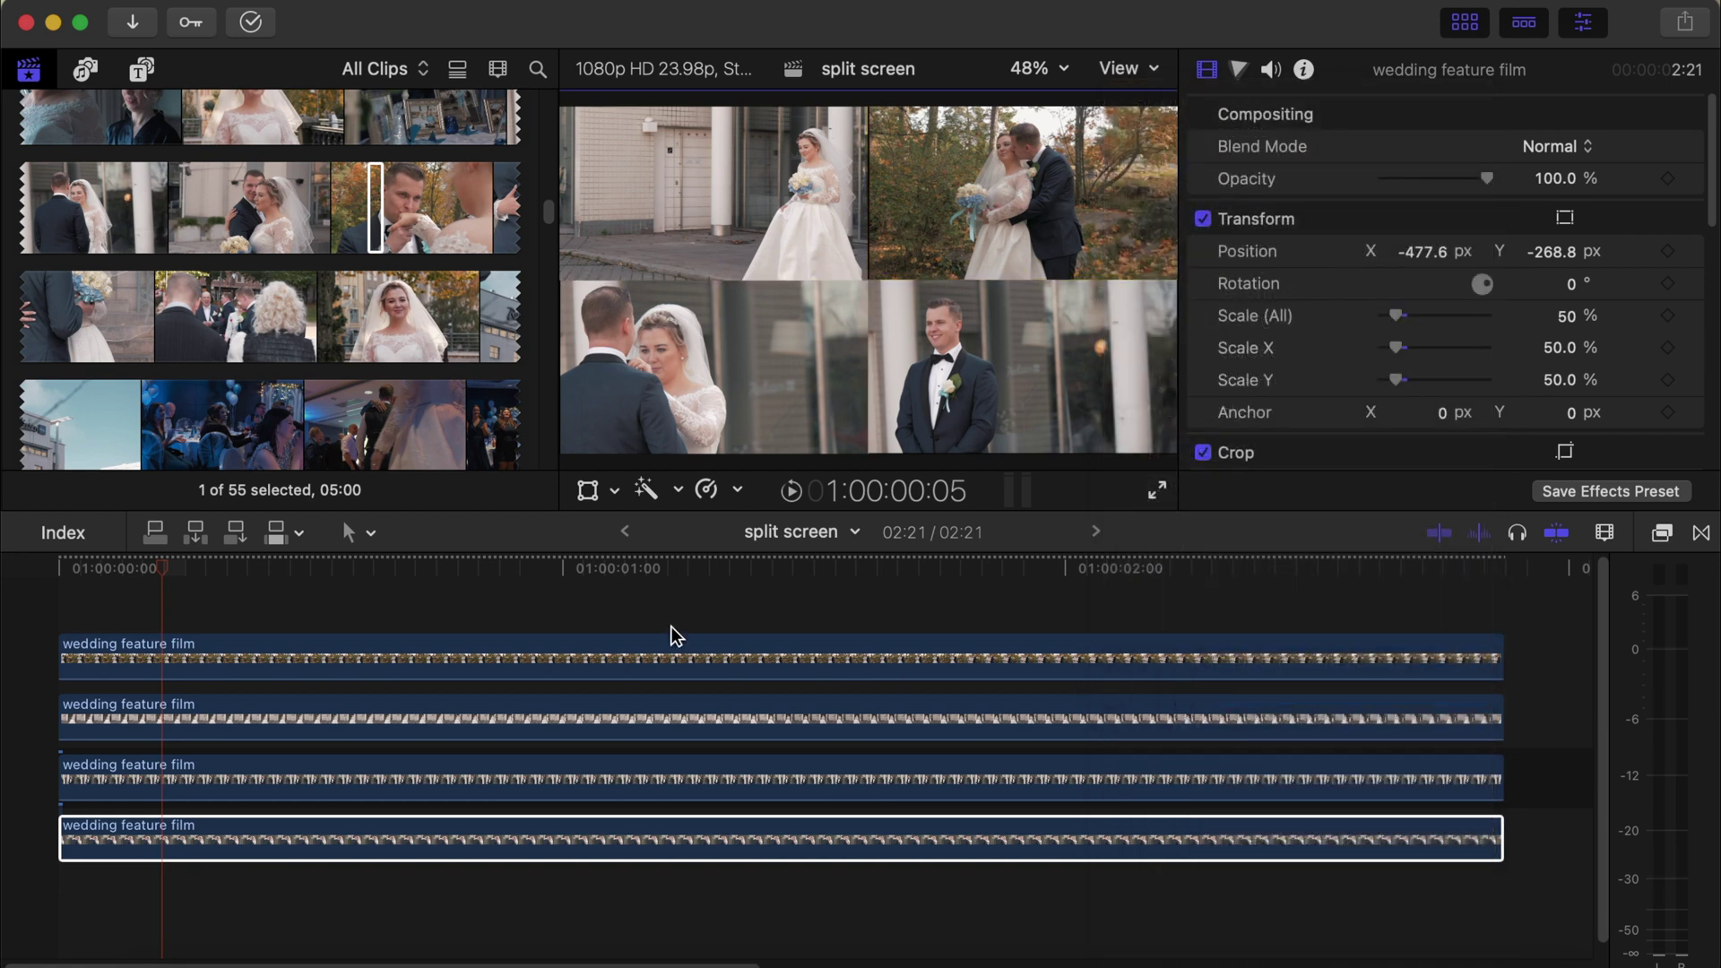
click(6, 735)
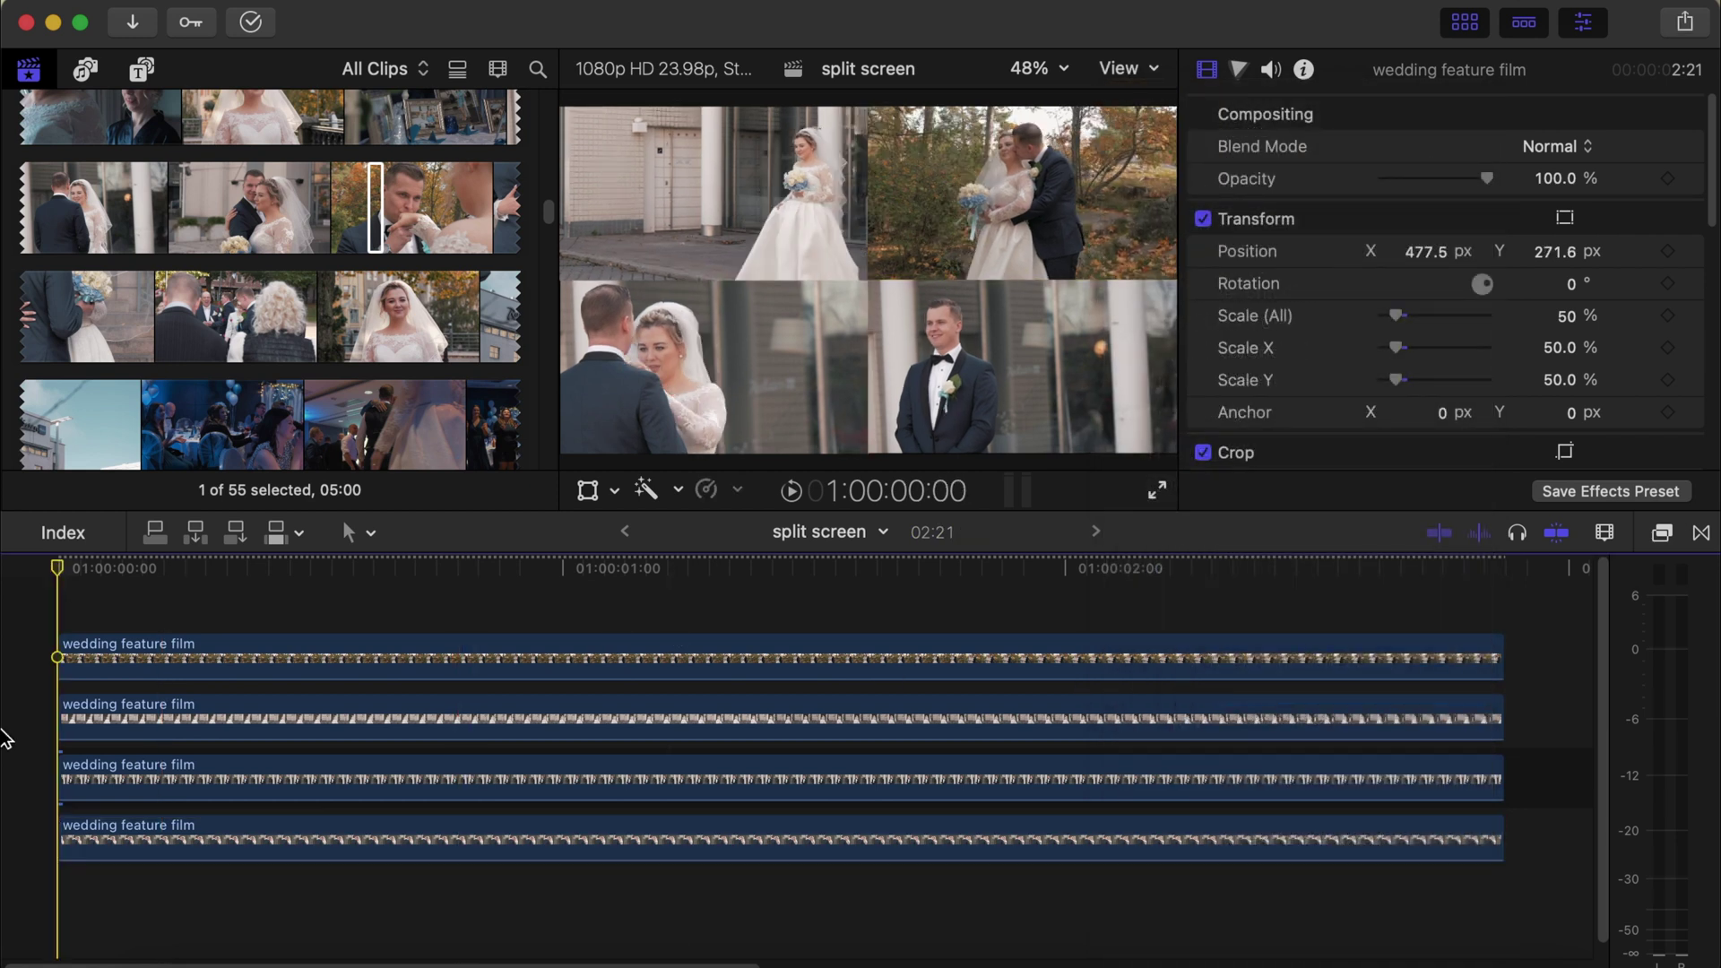
key(space)
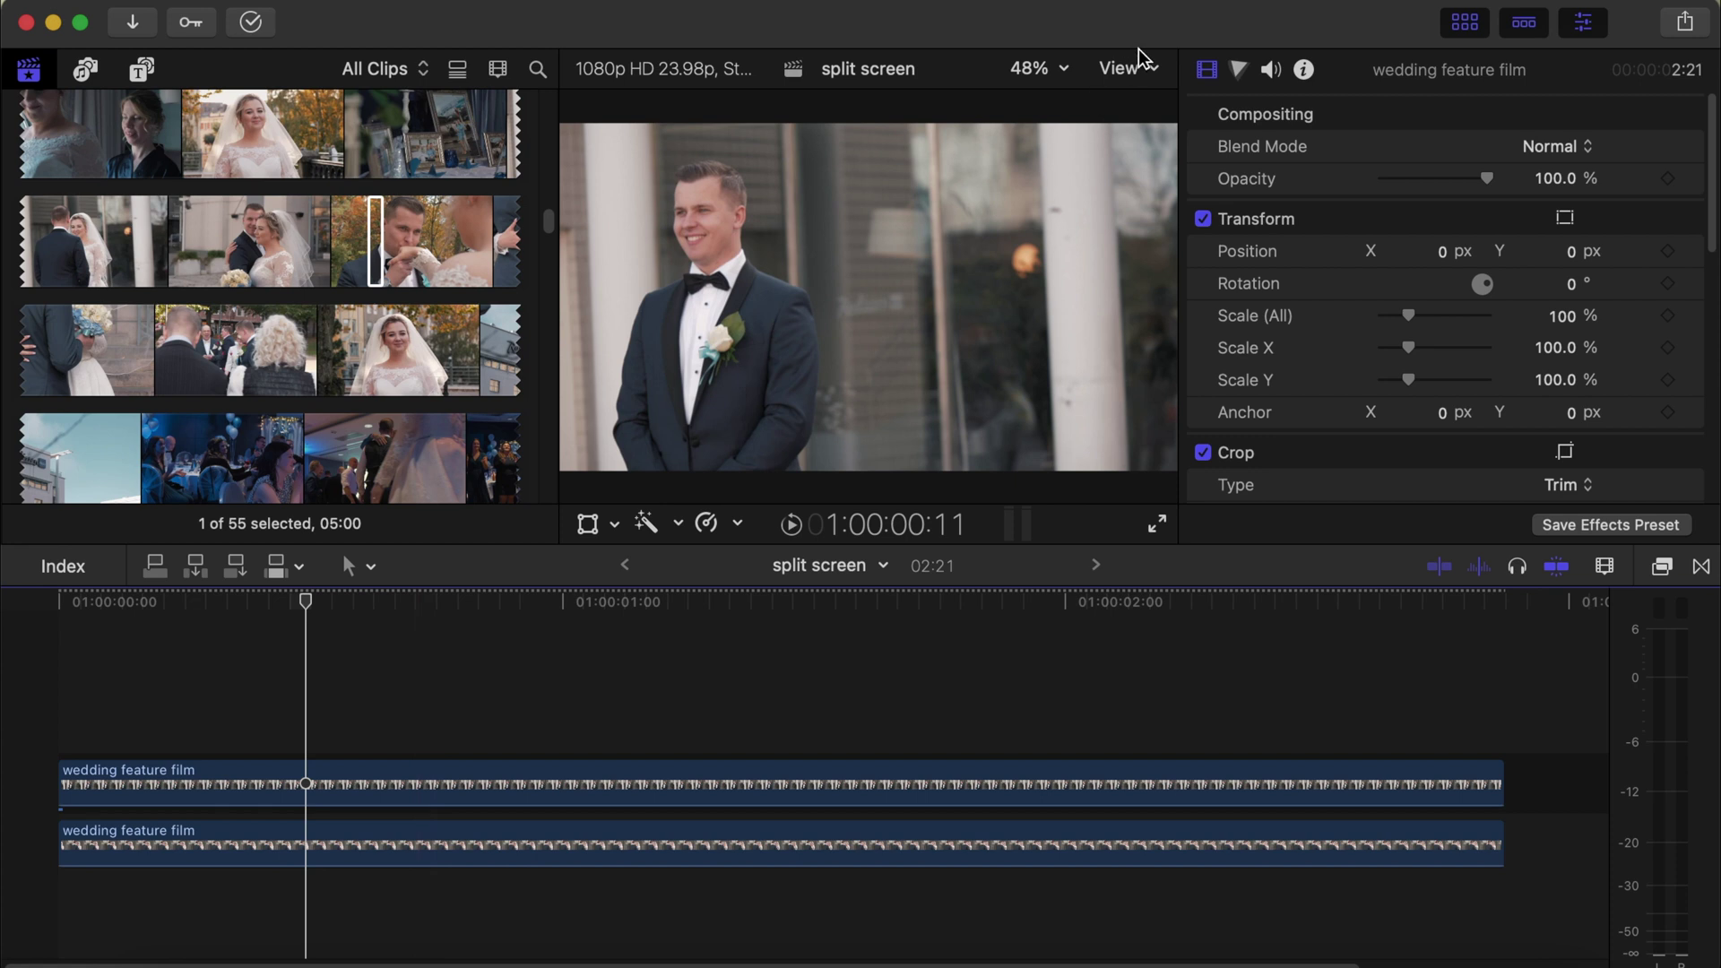
Step: Turn the horizon guides back on and select the upper groom clip
click(1120, 70)
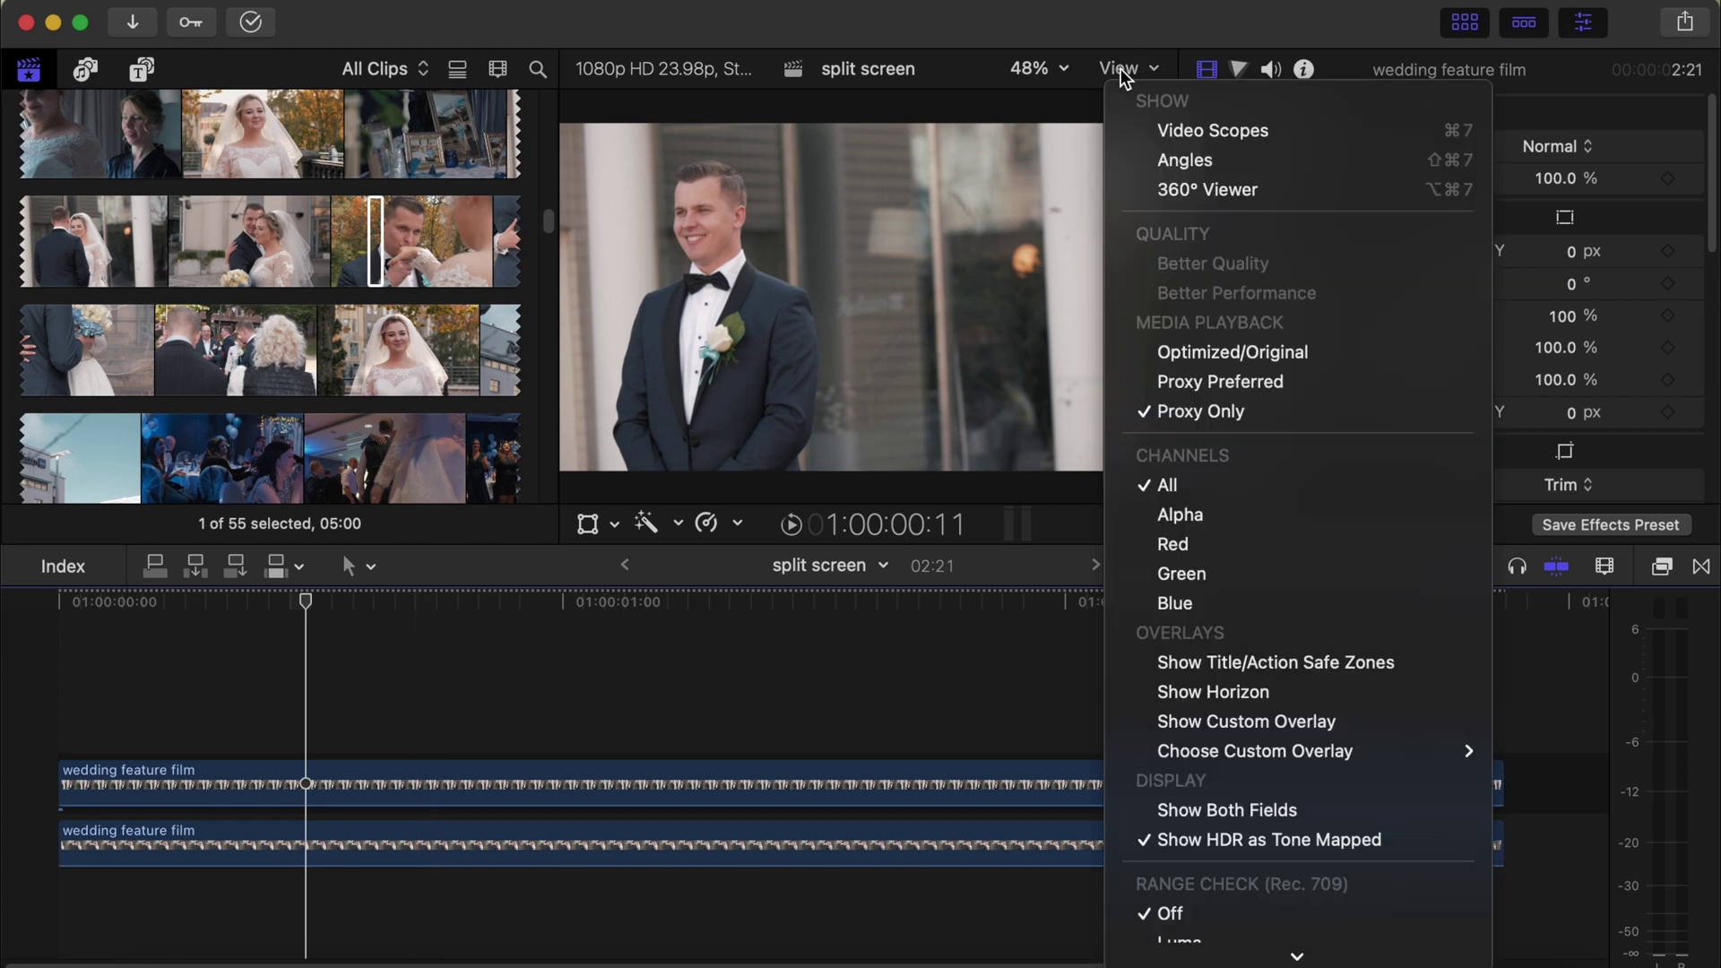
click(1200, 697)
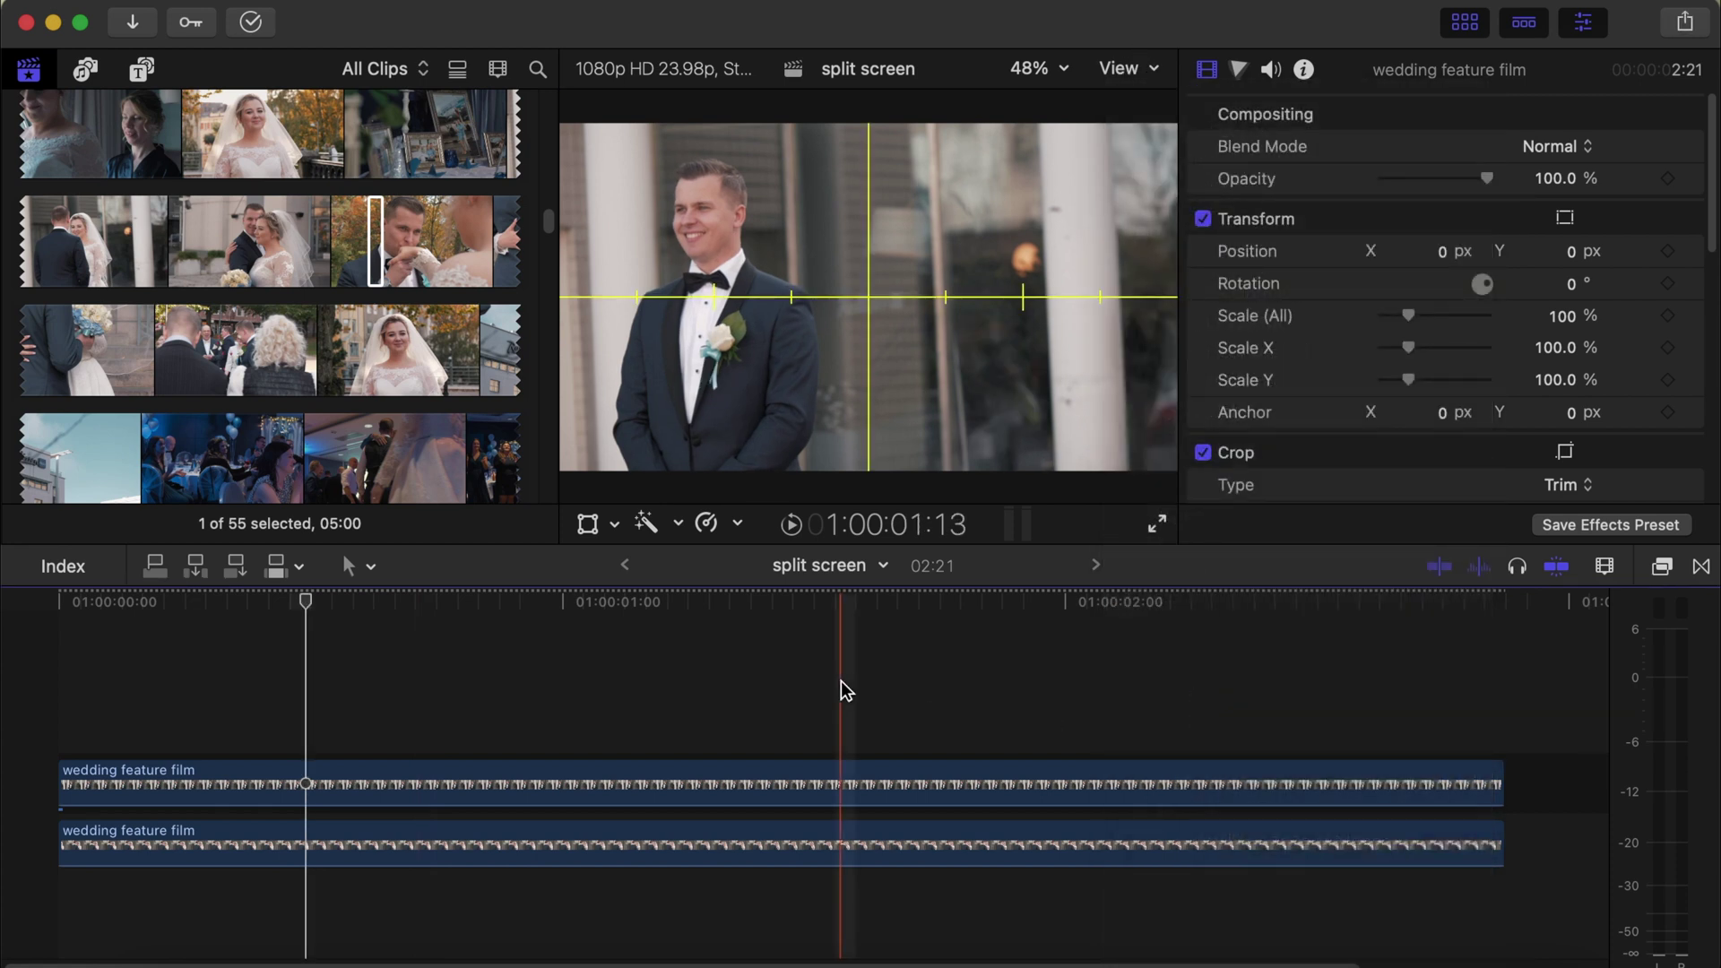
click(312, 793)
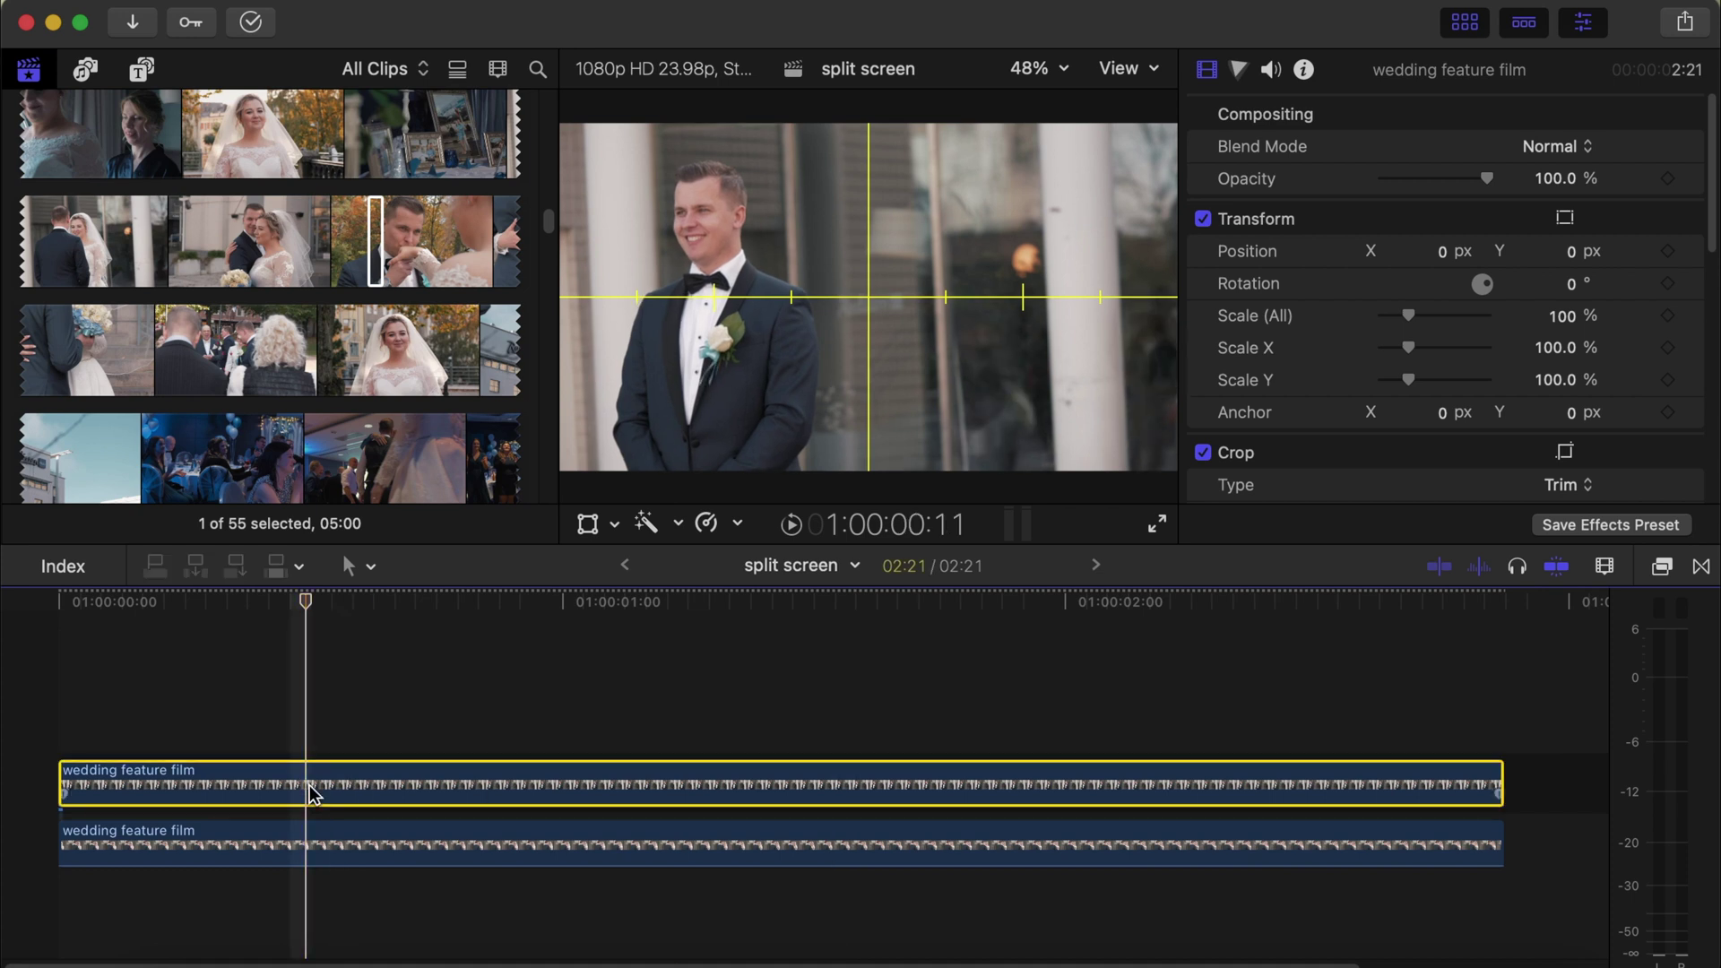
Step: Apply the Shape Mask effect to the upper groom clip
click(1662, 566)
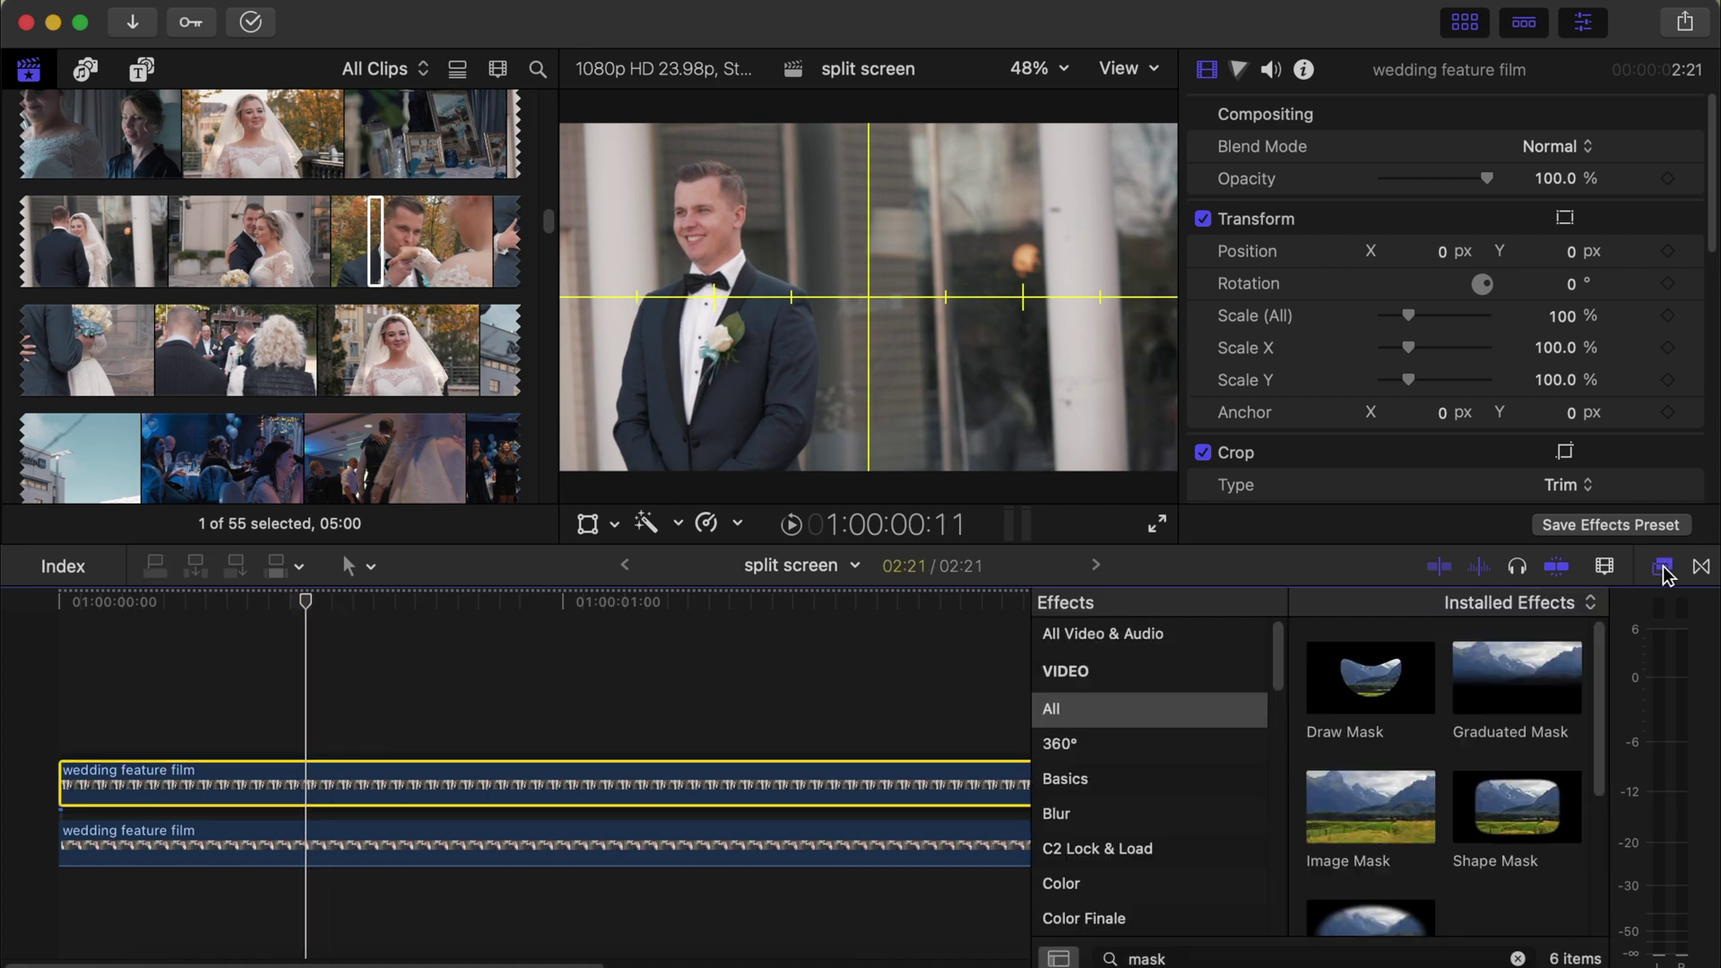
click(1111, 717)
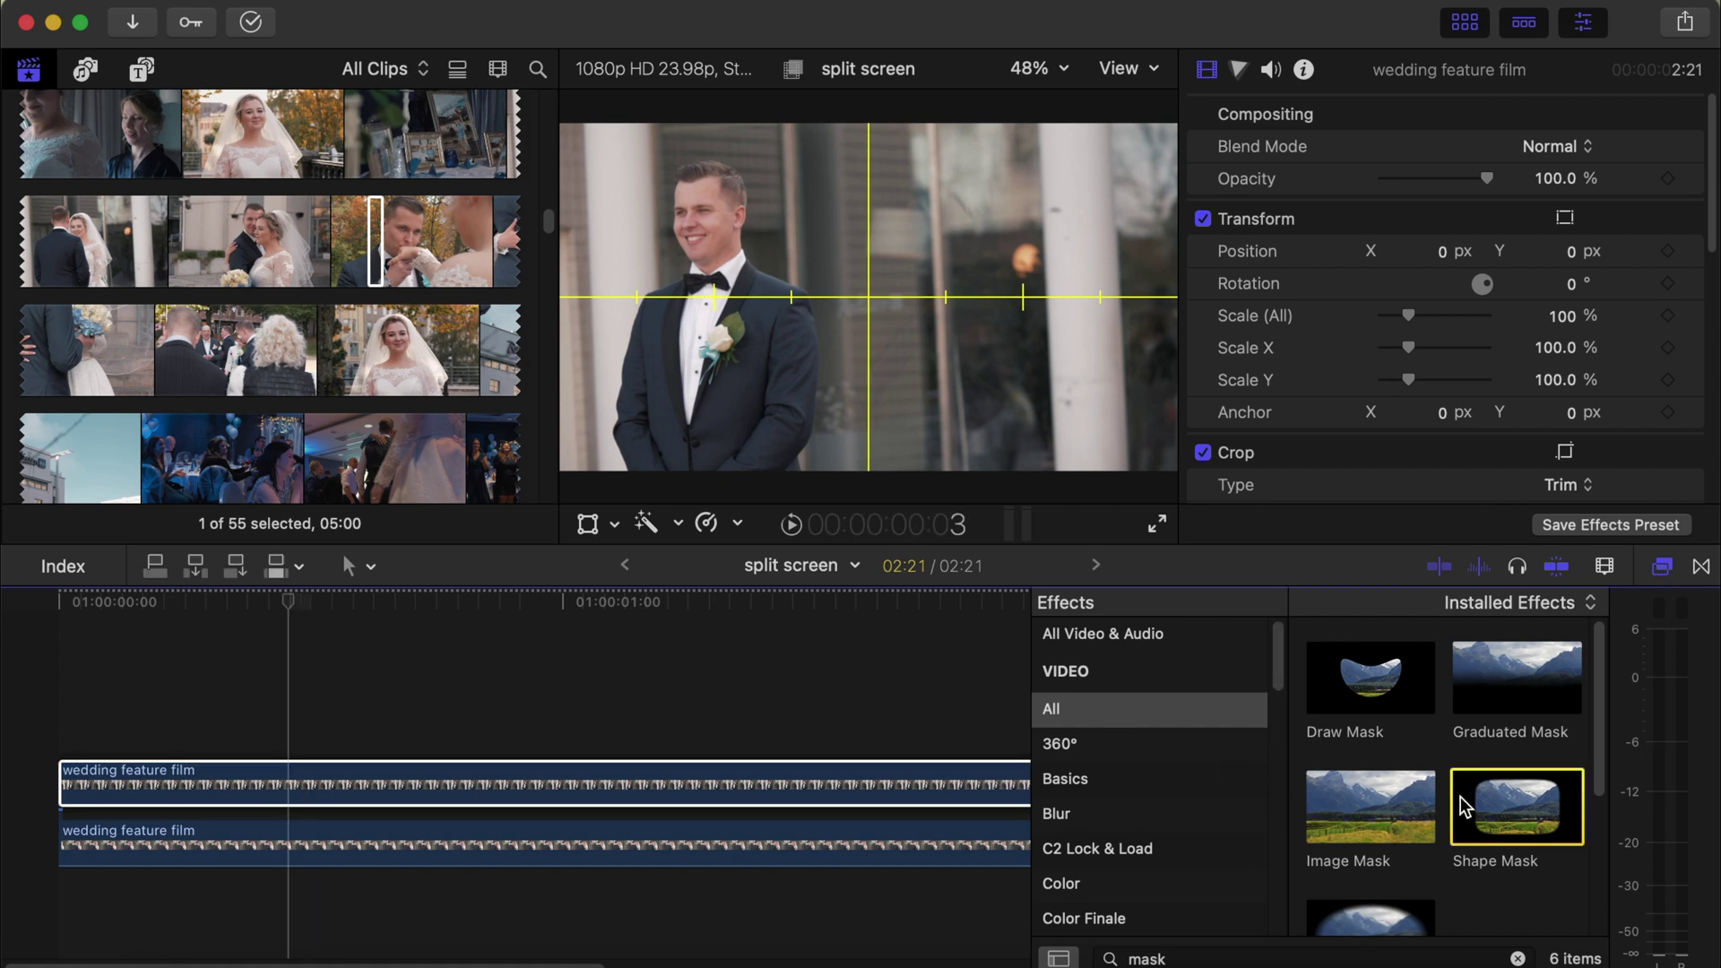
drag(1521, 826, 433, 794)
key(super+5)
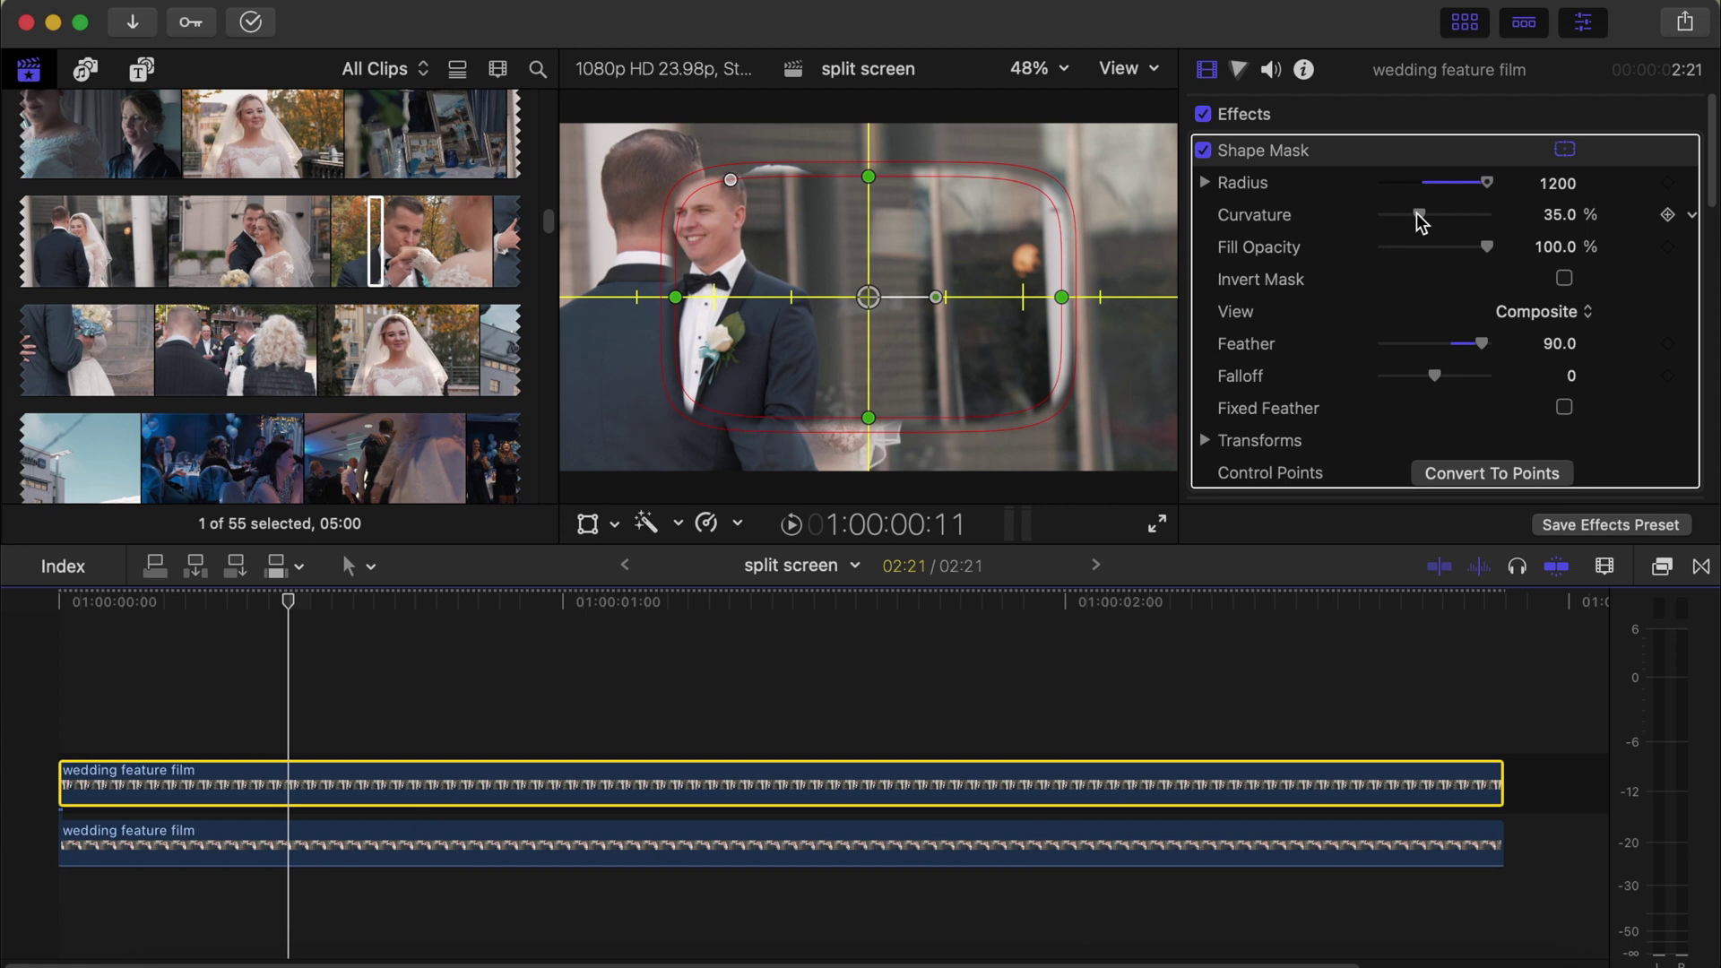
Step: Round the mask to full curvature and set its feather to 0 for a hard edge
drag(1418, 215, 1515, 224)
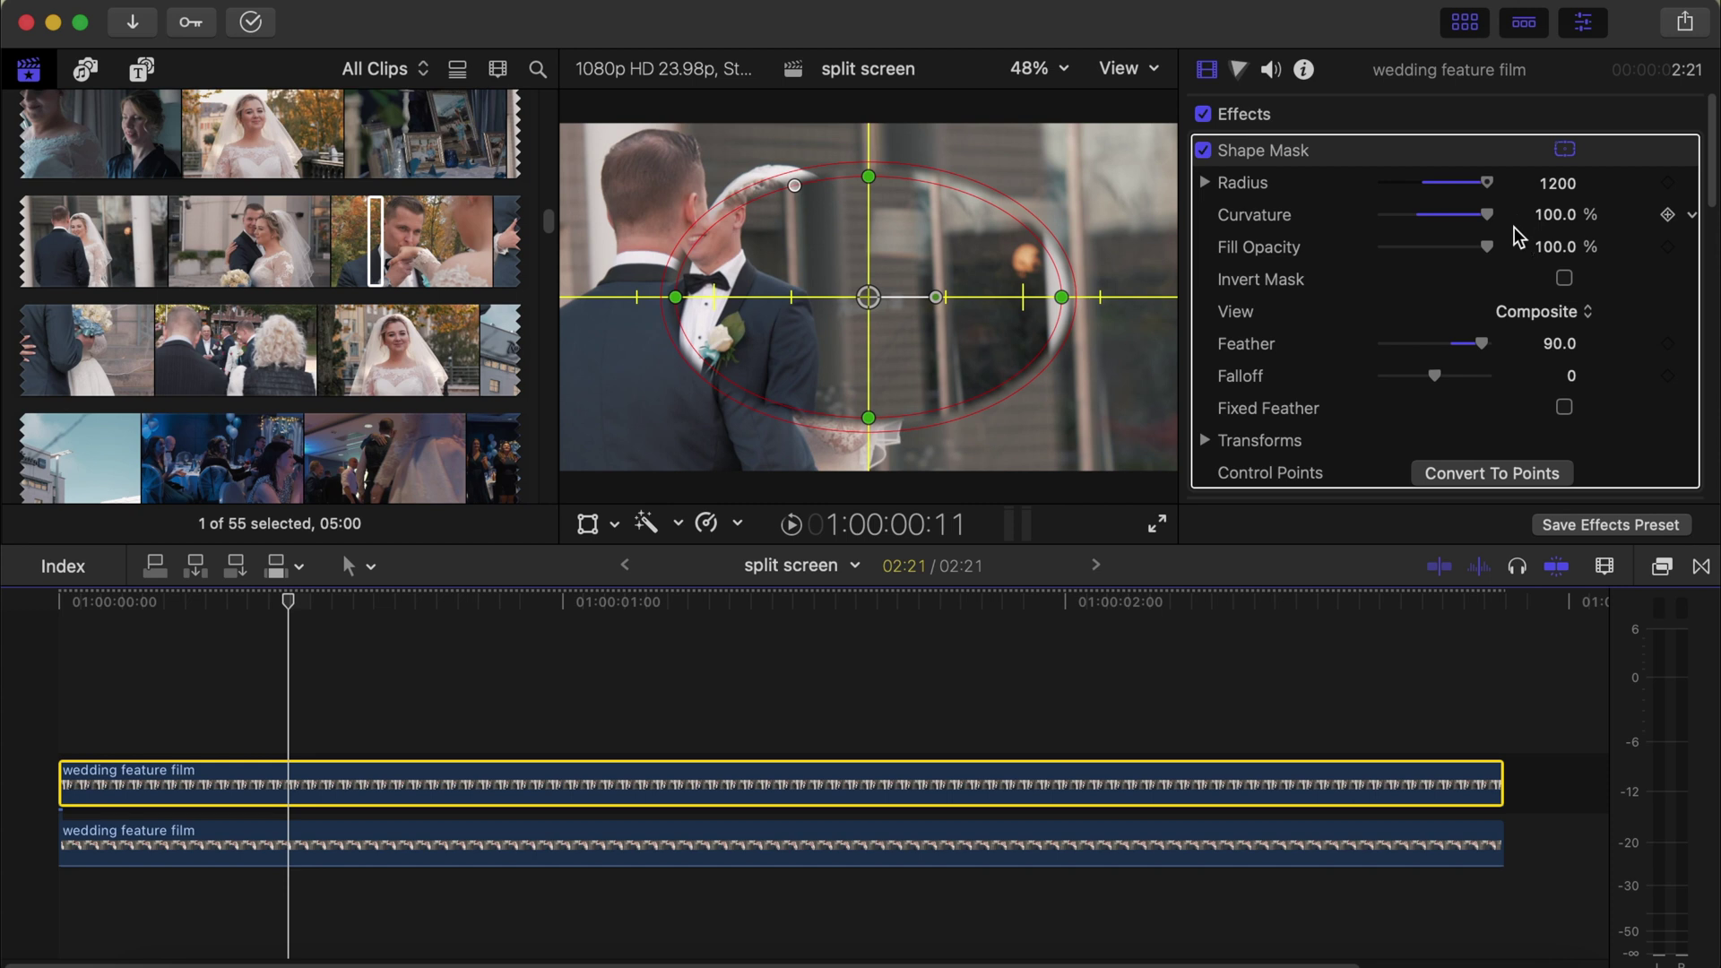
click(1557, 350)
text(0)
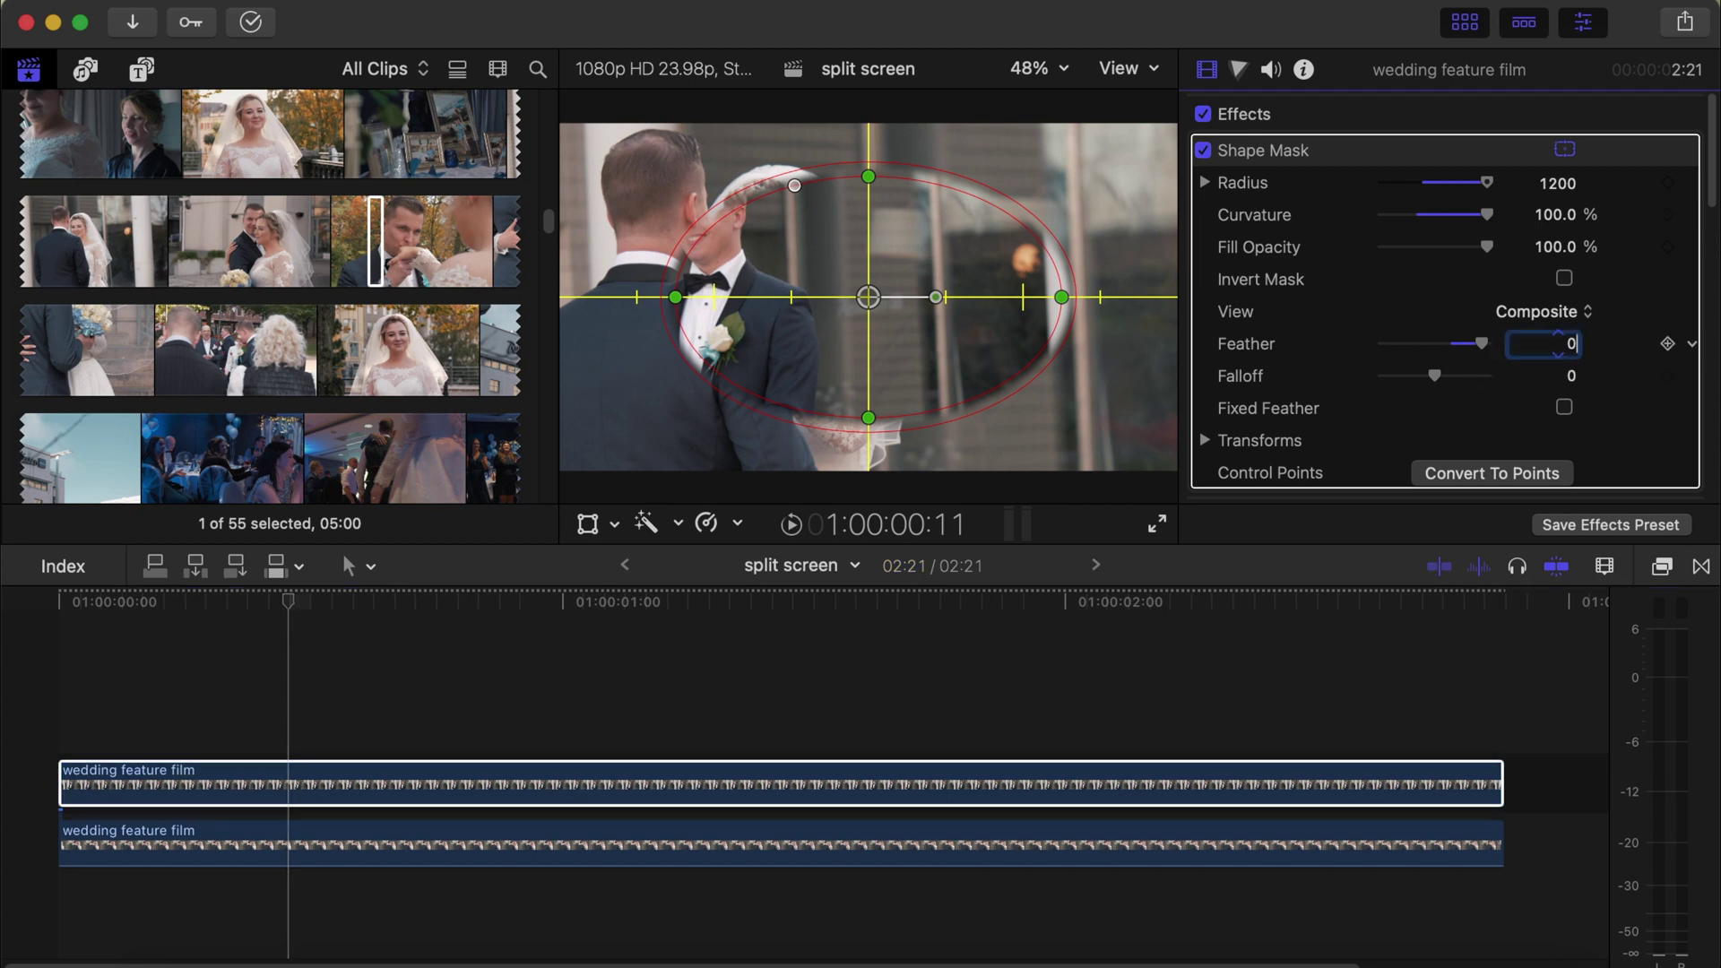
key(Return)
Step: With the viewer at 25%, move the mask right and enlarge it into a large circle
click(1035, 76)
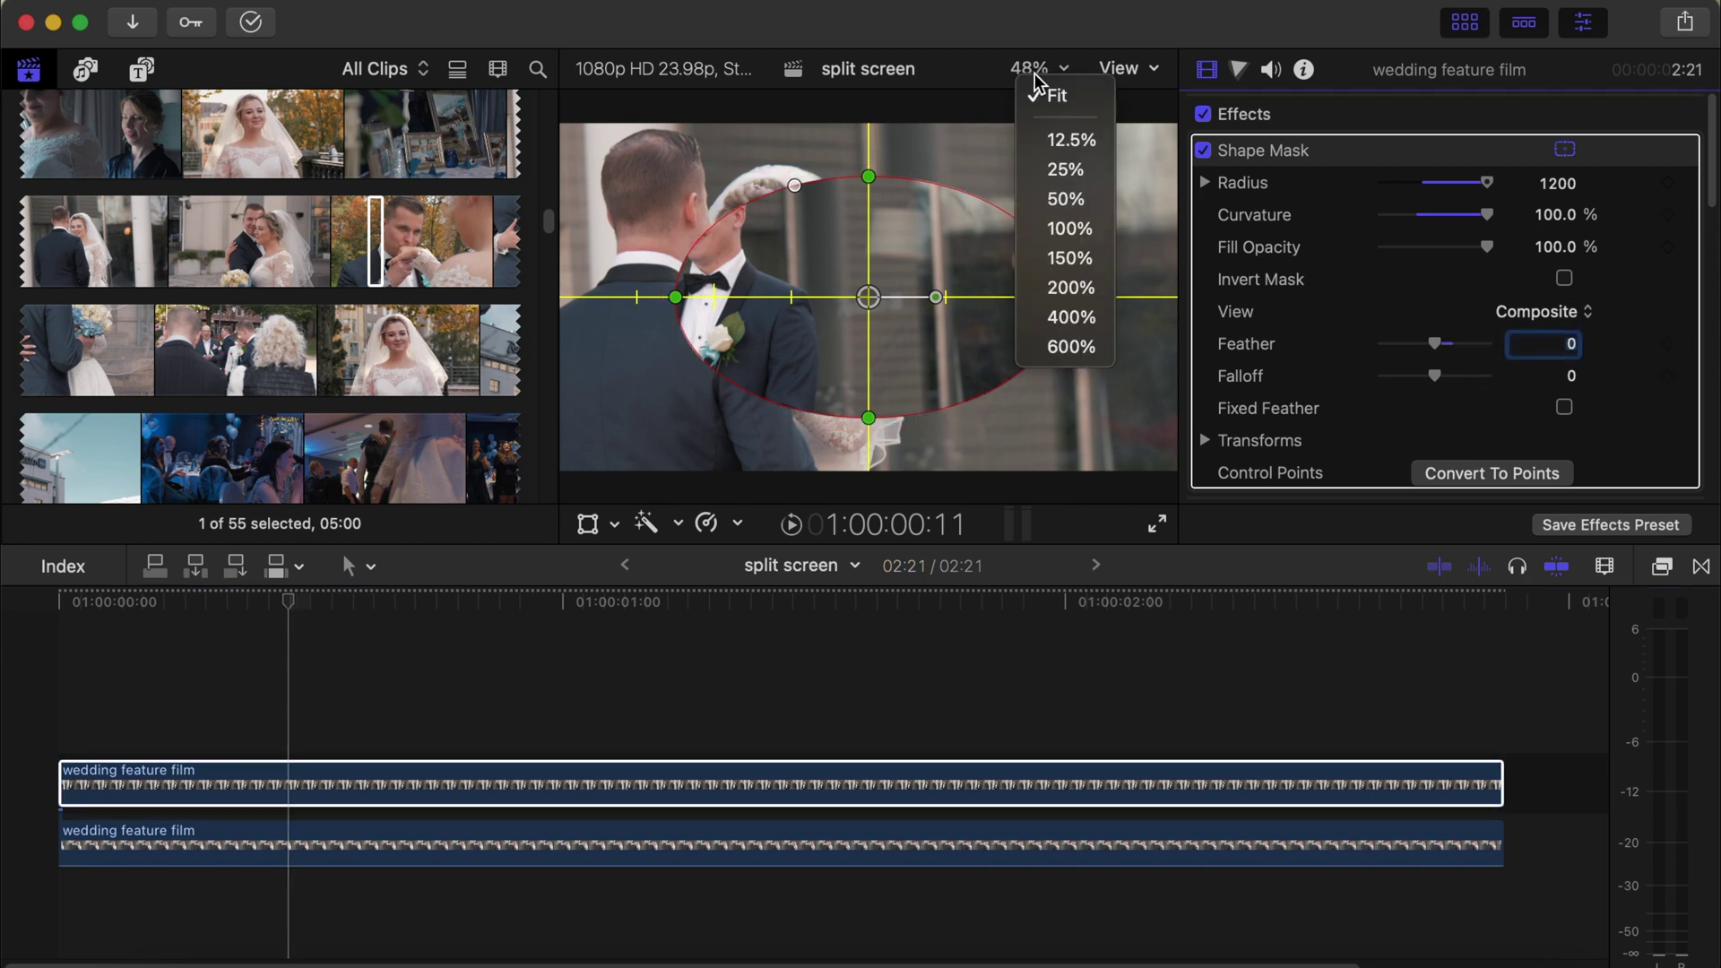
click(1047, 170)
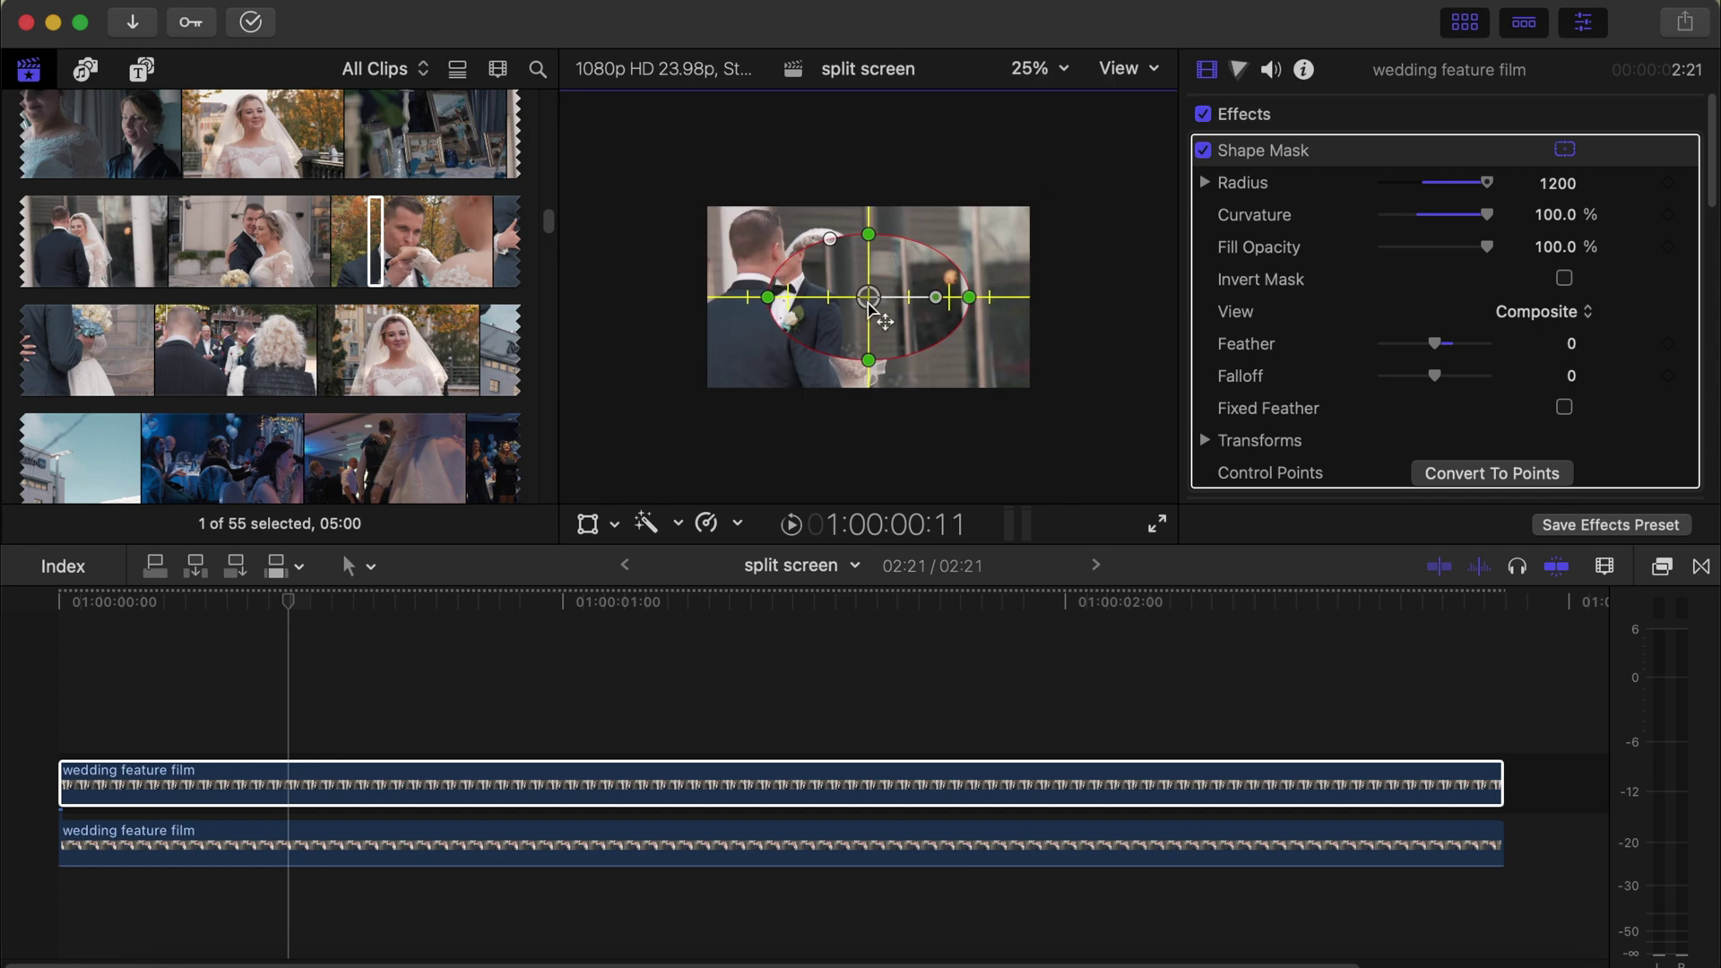
drag(880, 305, 981, 307)
drag(970, 237, 979, 180)
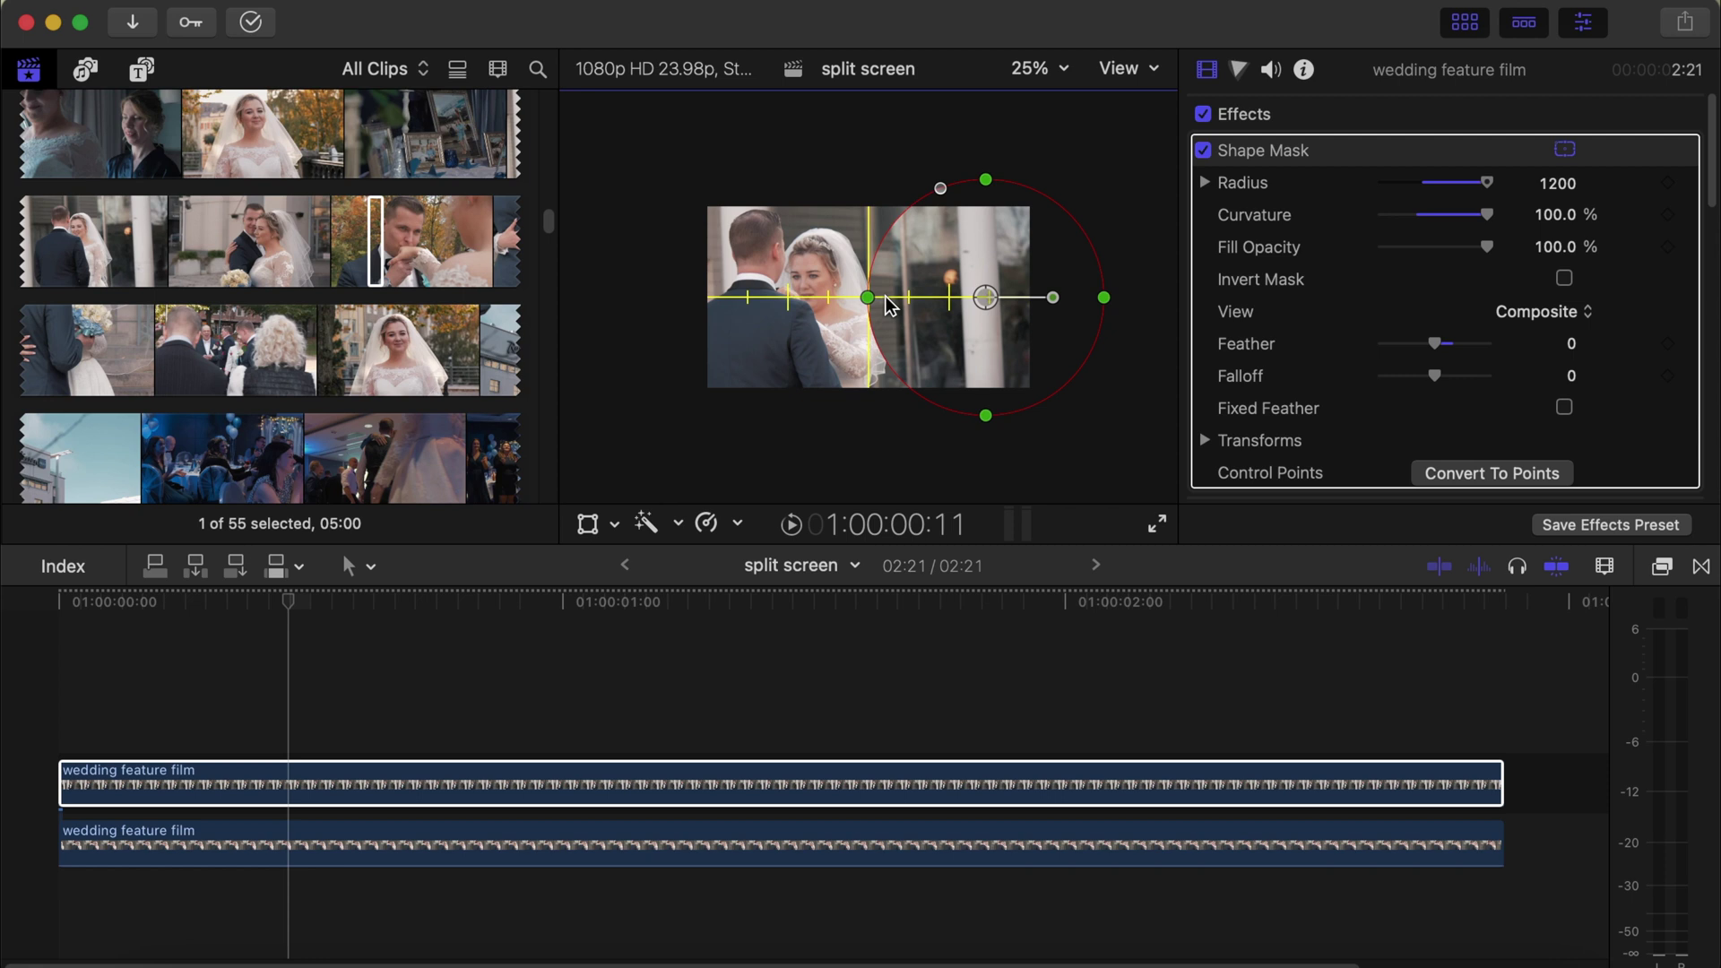
click(256, 855)
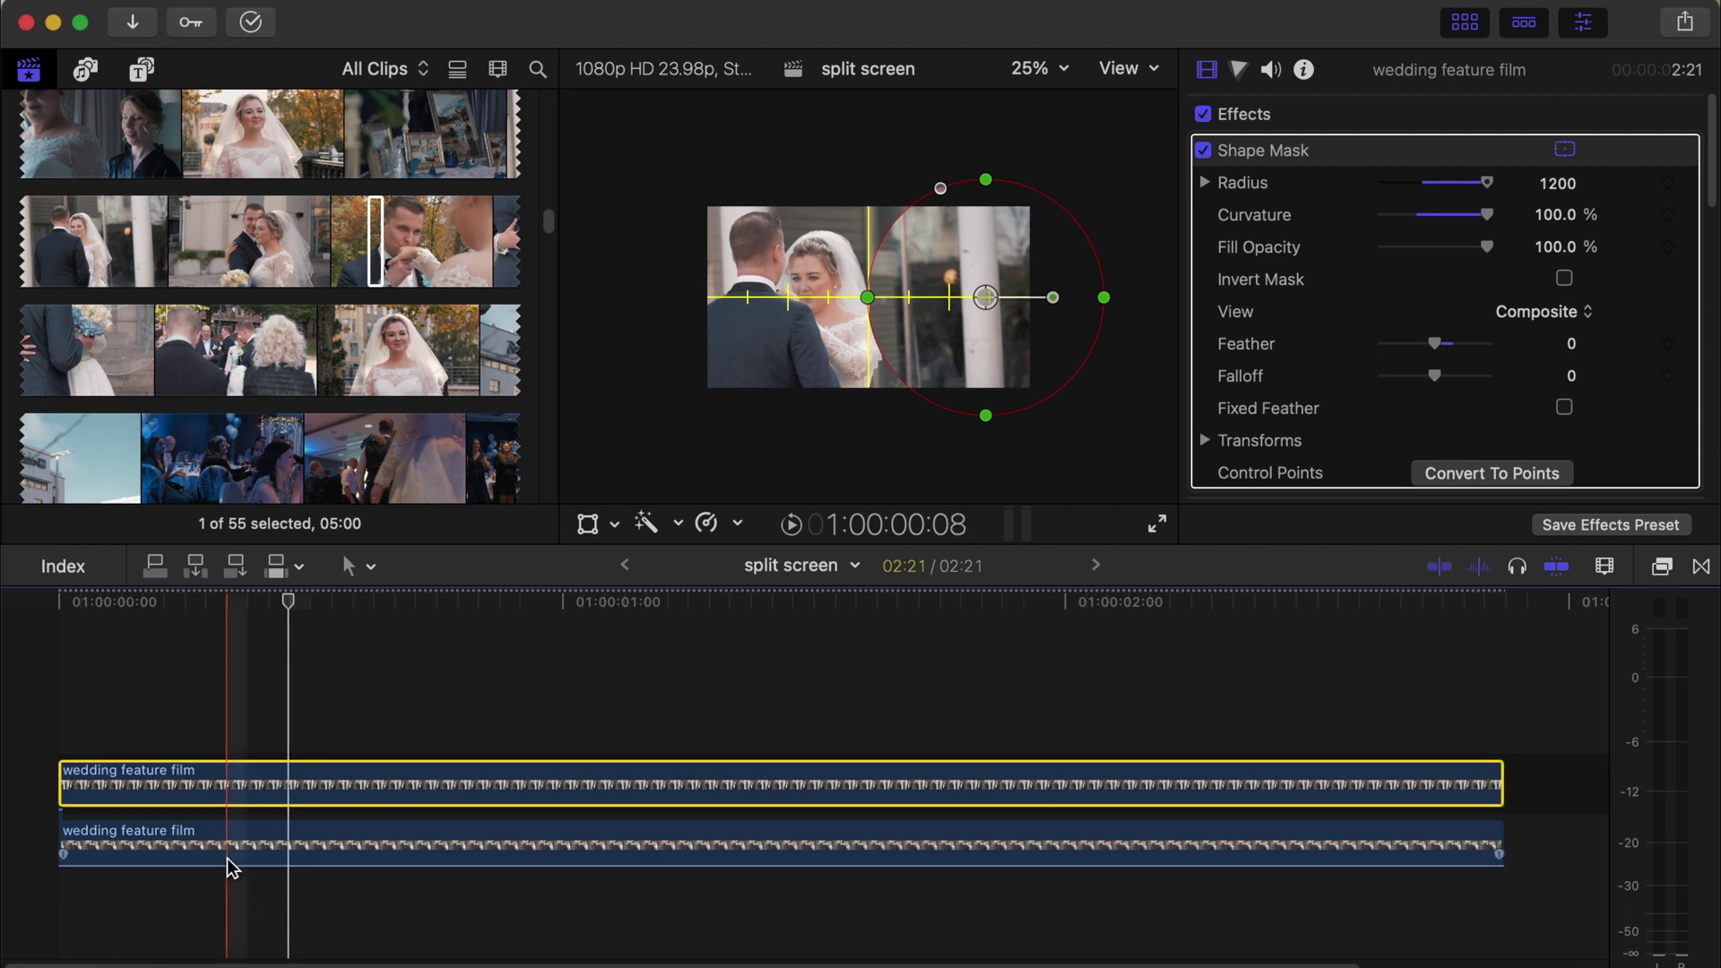
scroll(1460, 365, down, 5)
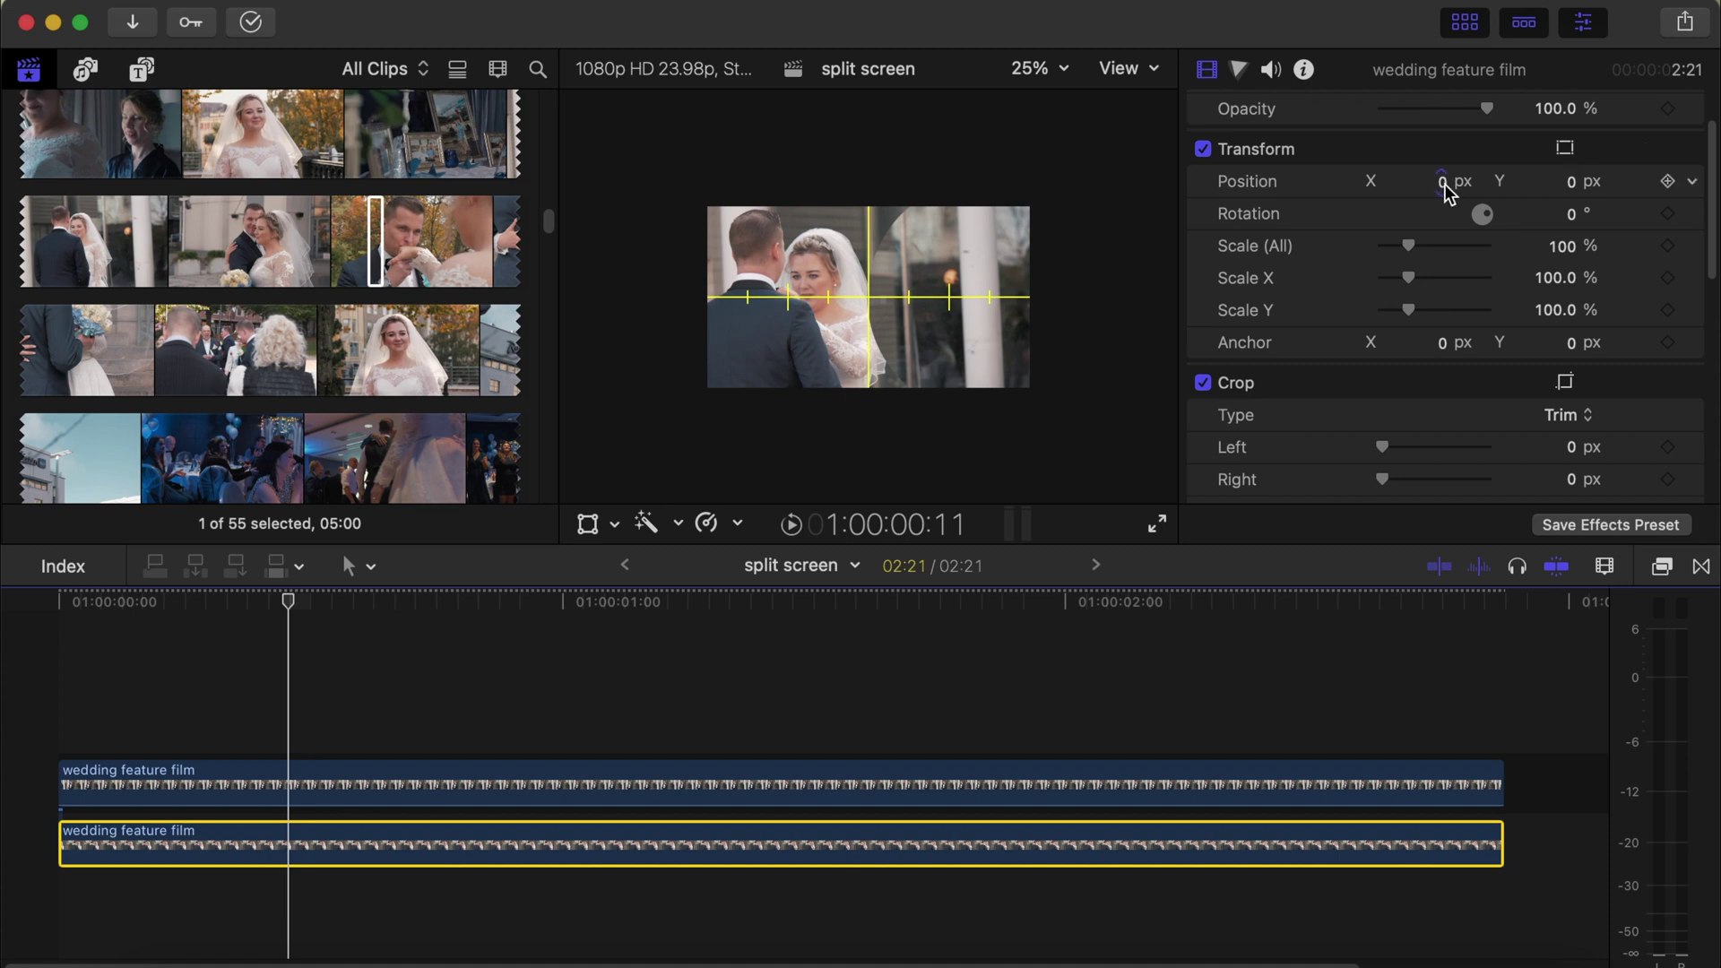
Step: Move the lower clip to Position X 978 px and invert the upper clip's Shape Mask
drag(1440, 181, 1440, 181)
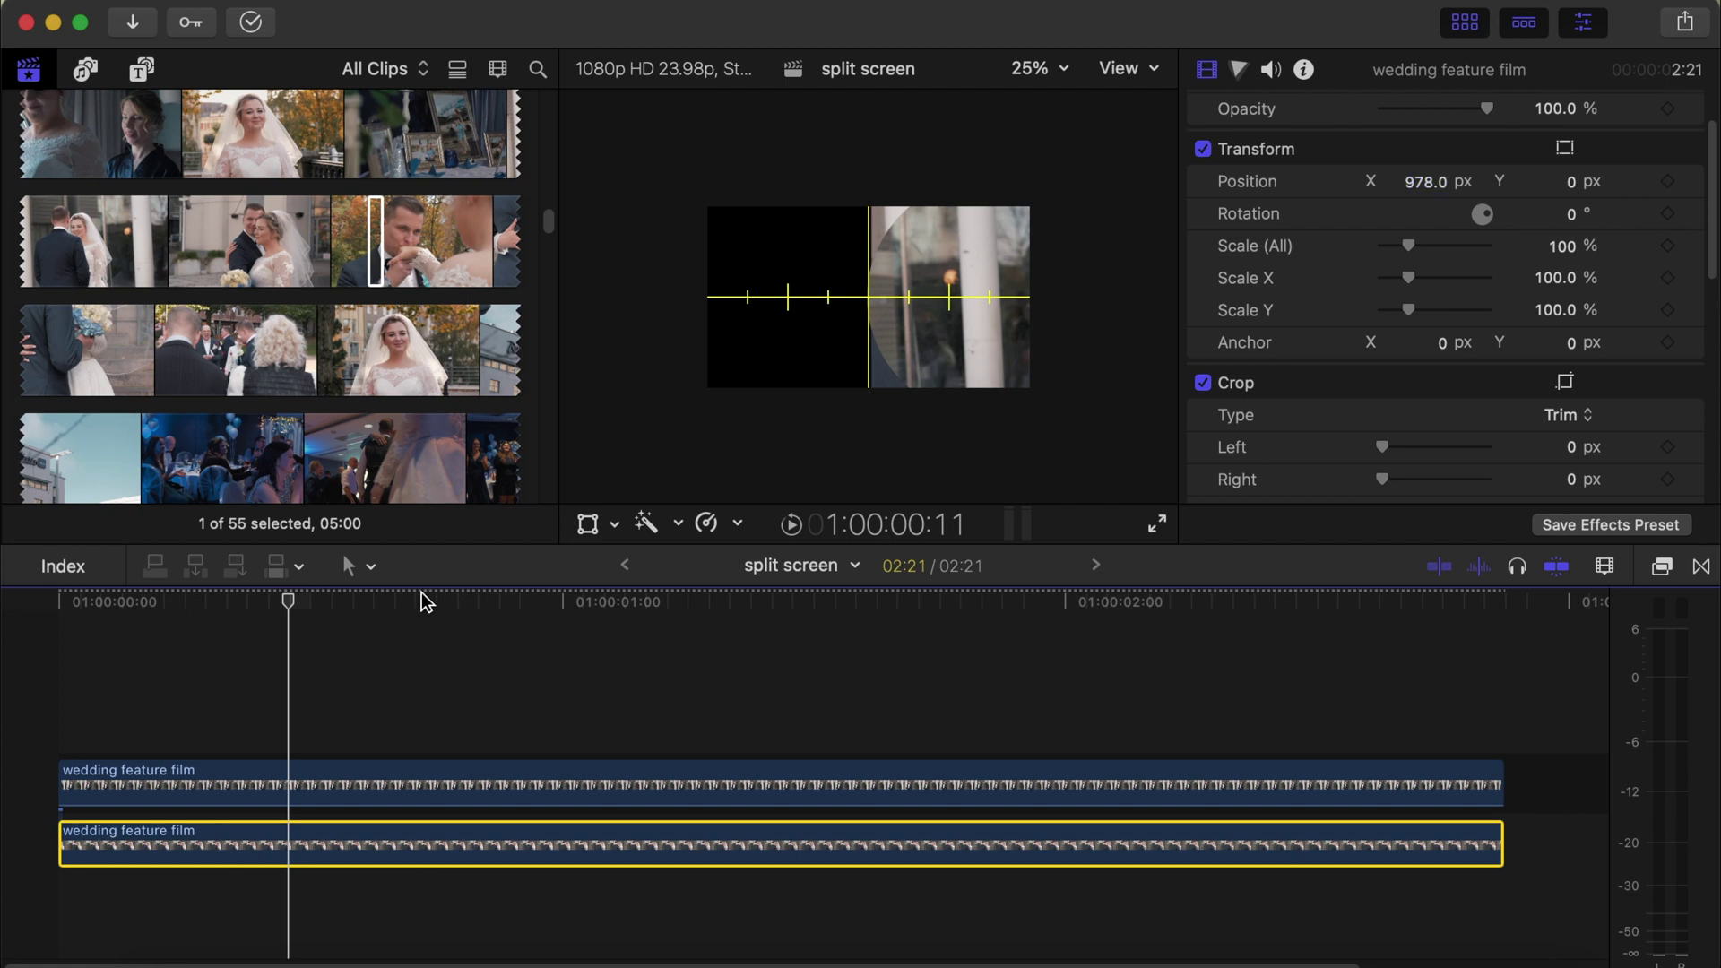
click(304, 793)
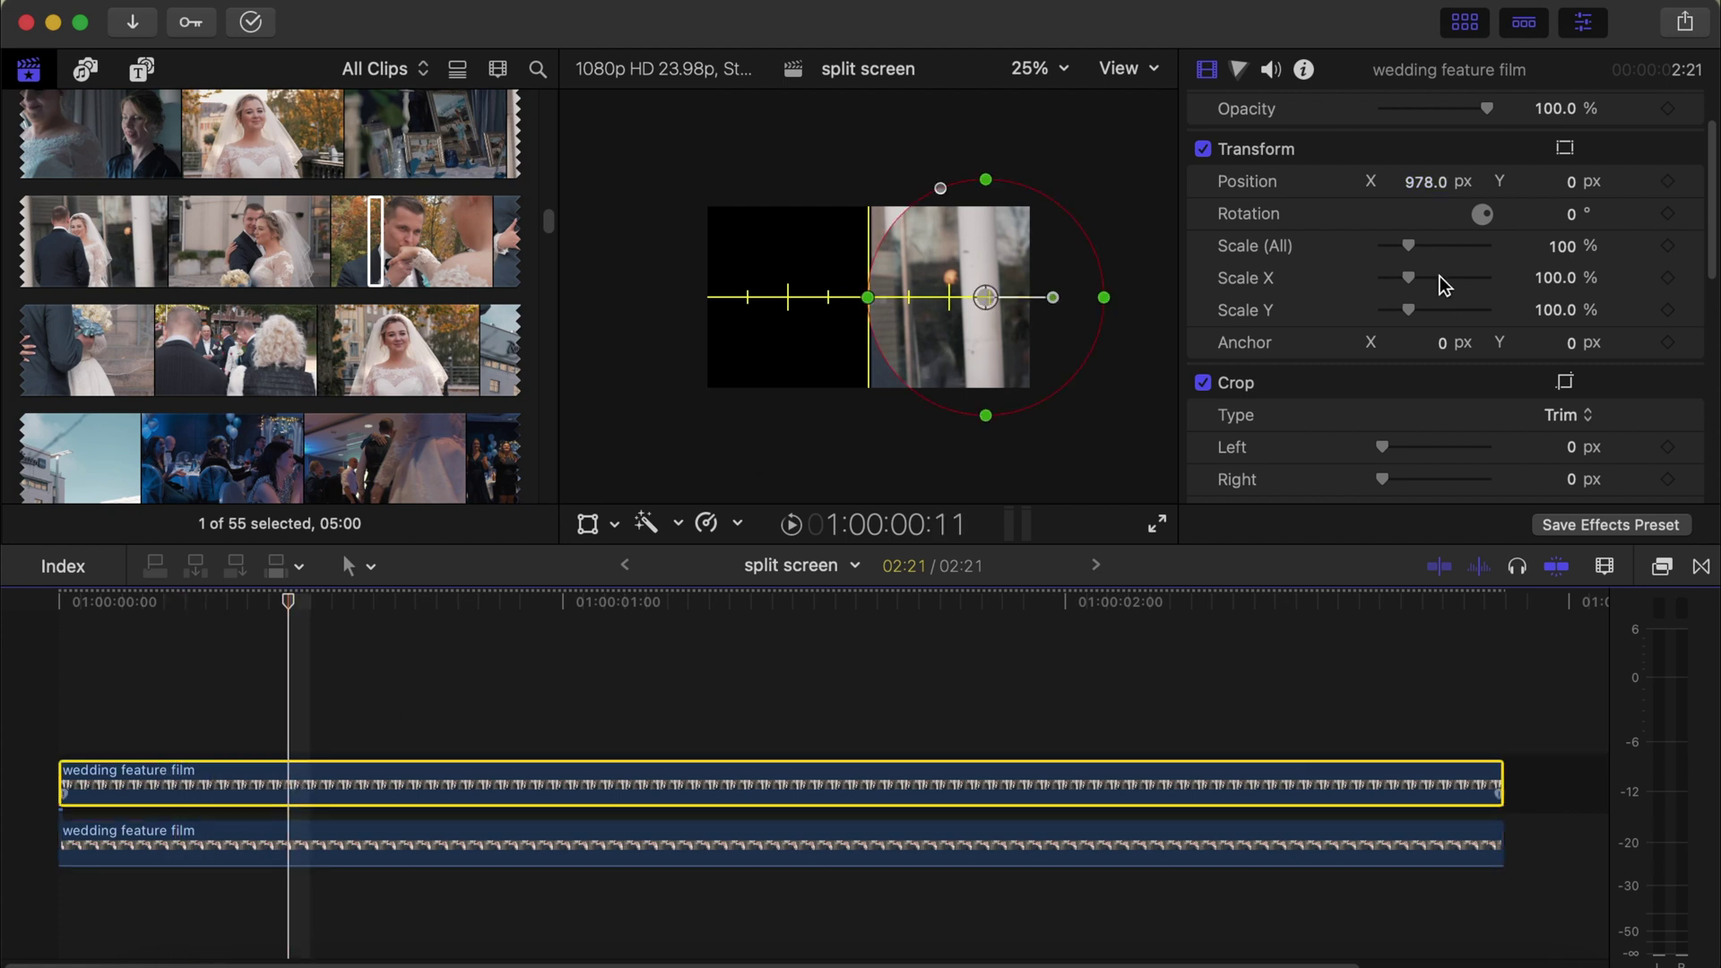
scroll(1443, 285, up, 5)
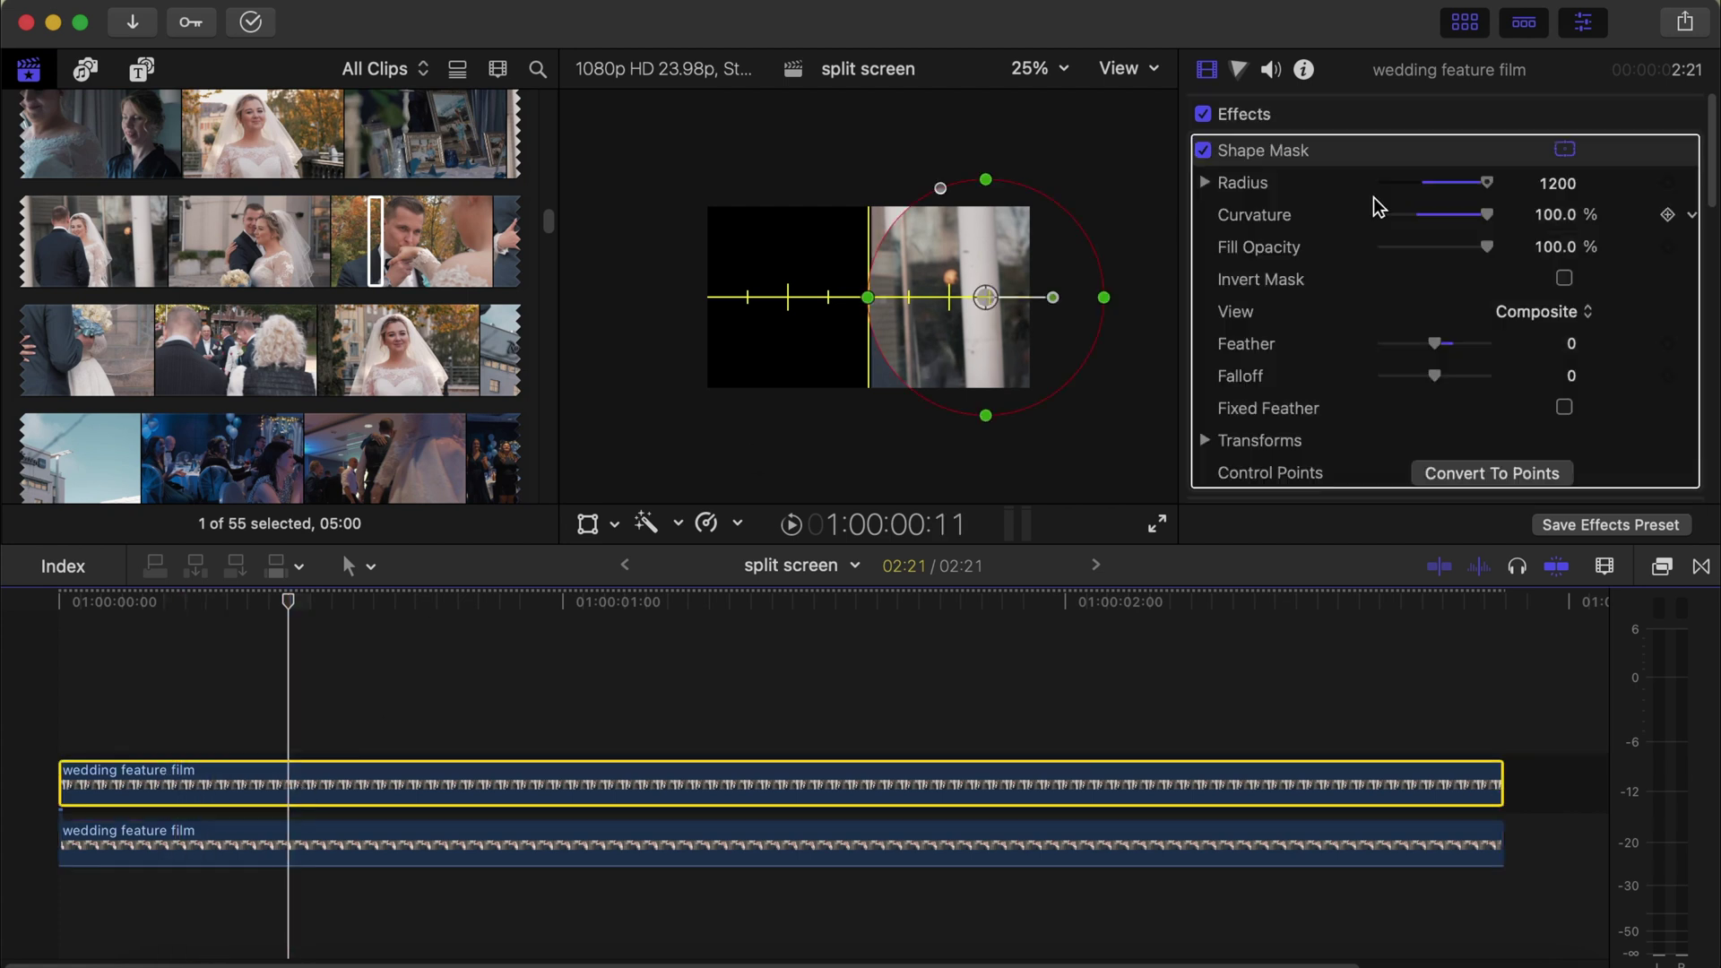
click(1564, 277)
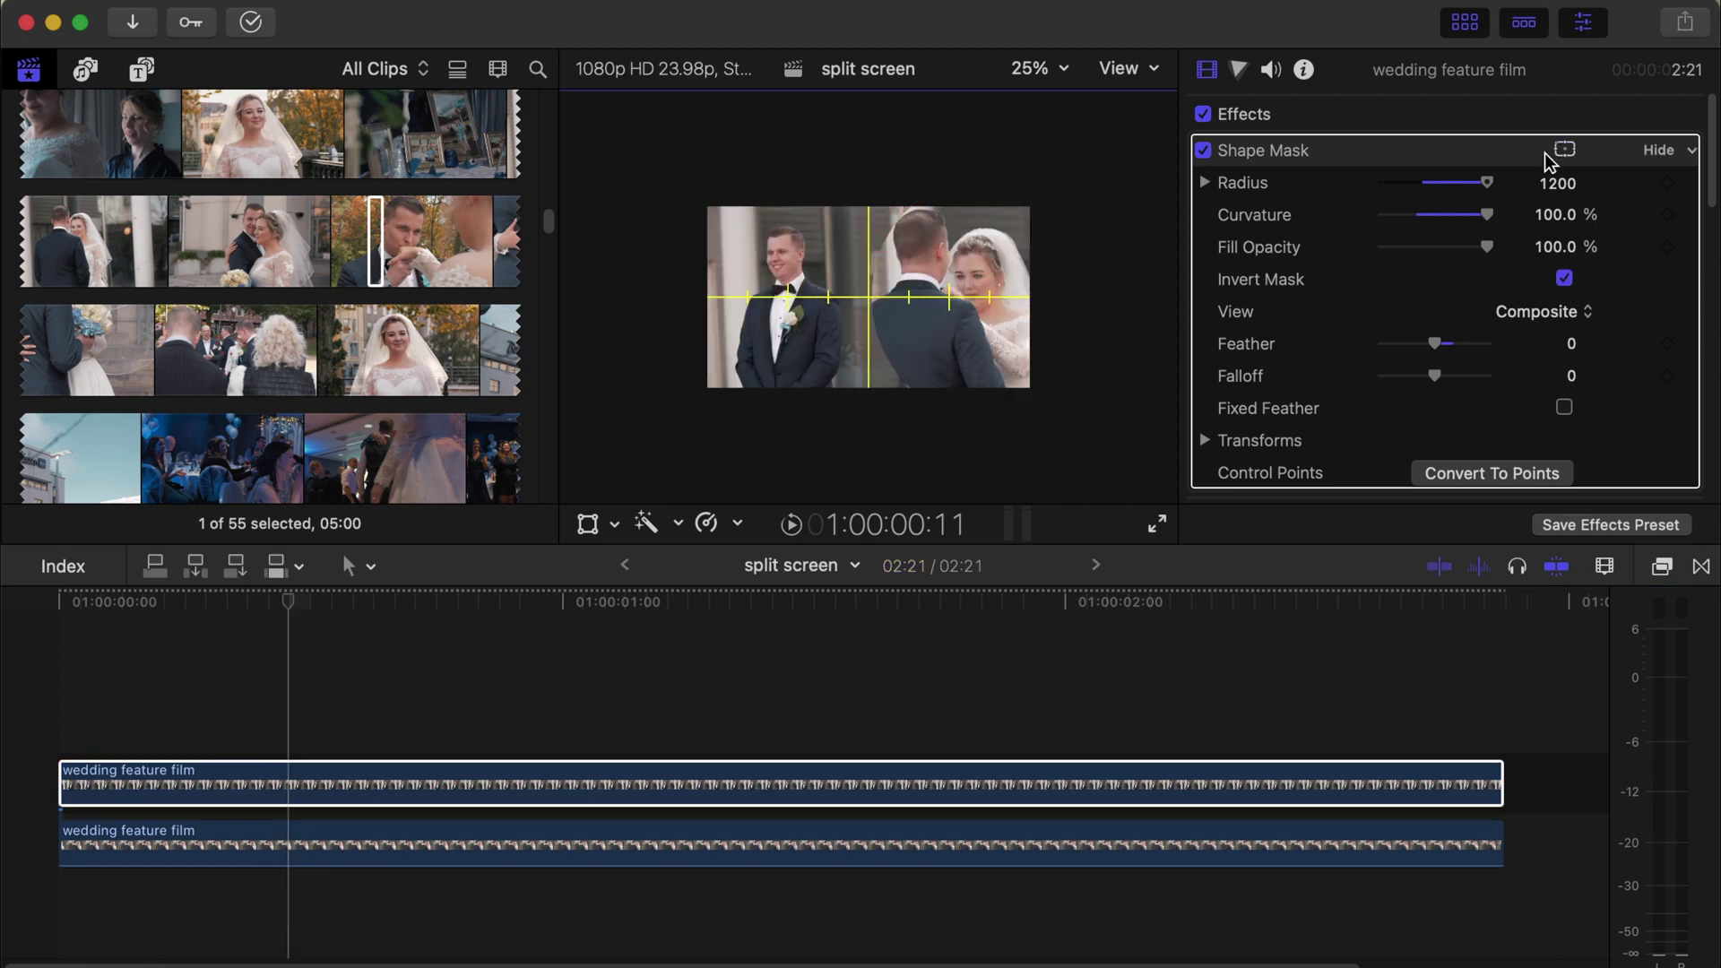
Step: Turn off the horizon overlay, set the viewer zoom to Fit and play the split screen
click(1127, 68)
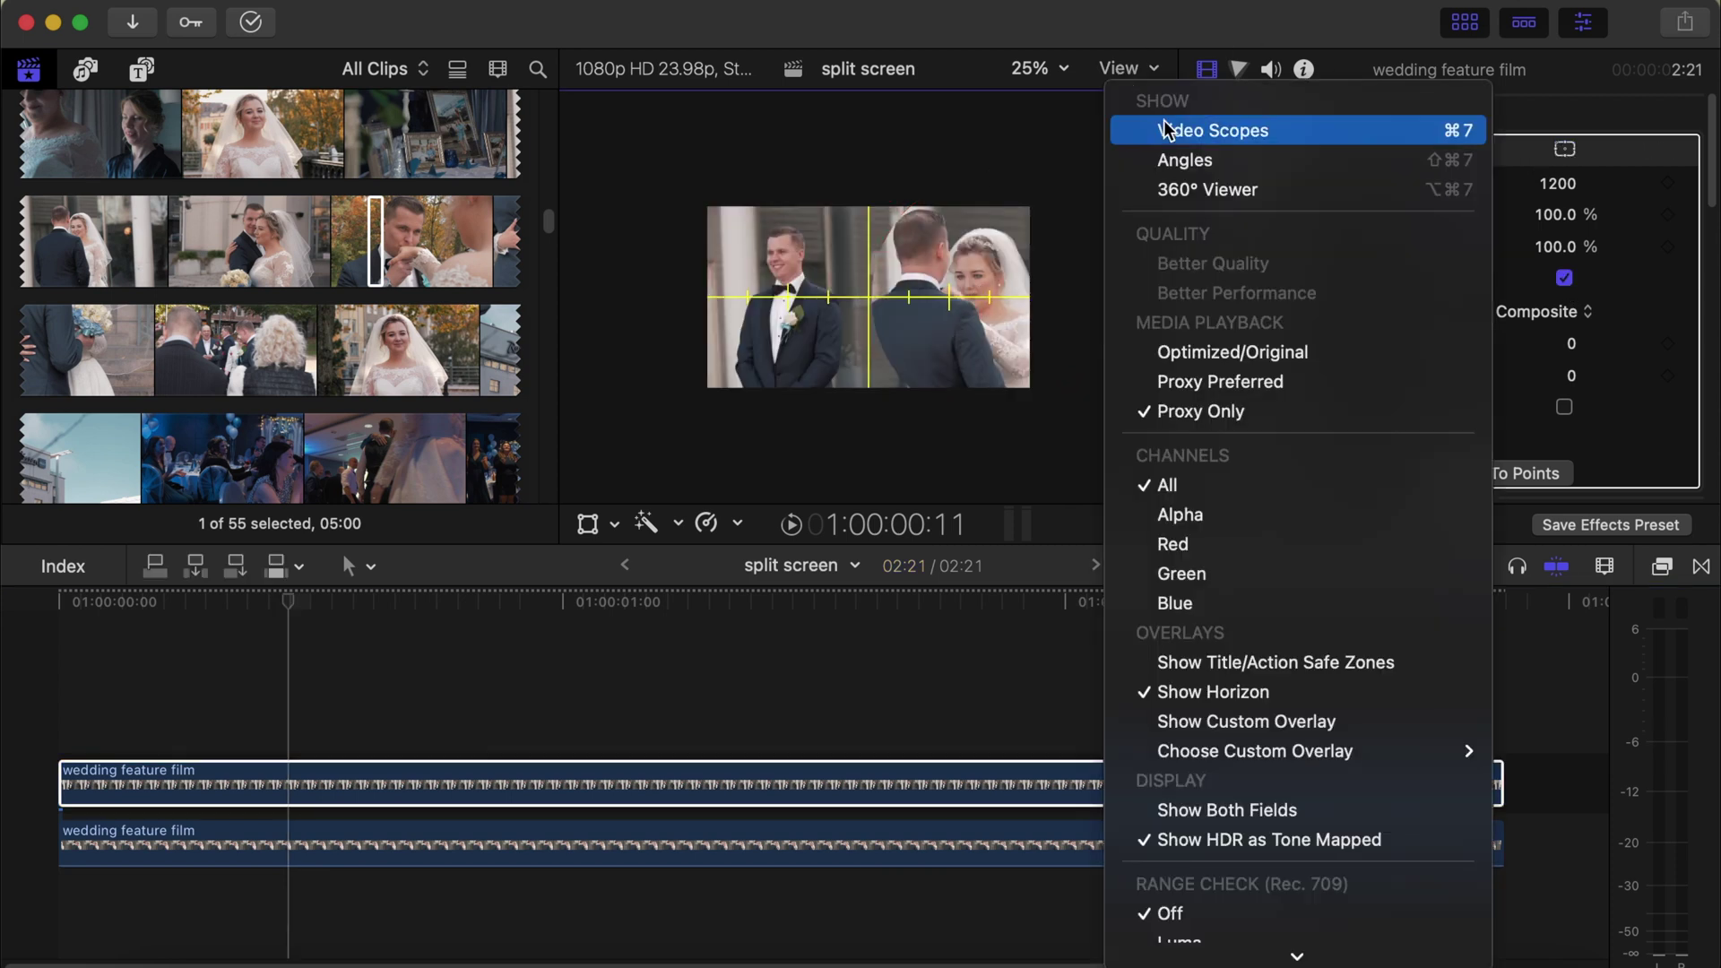
click(1177, 692)
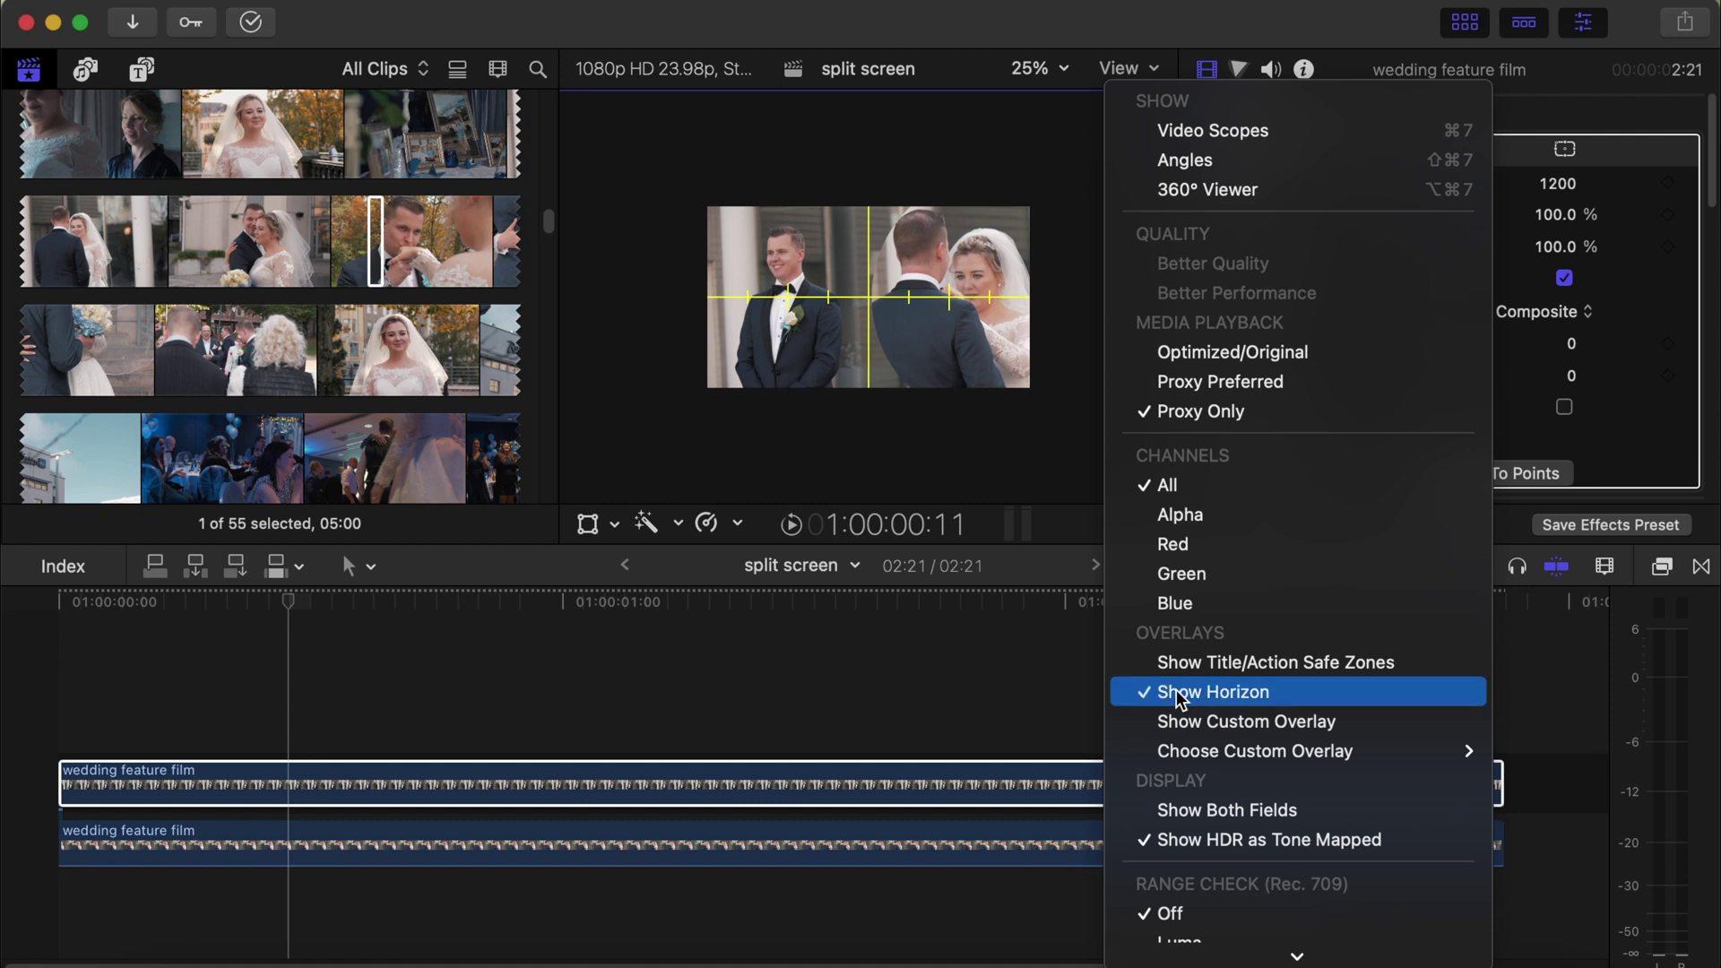
click(1031, 68)
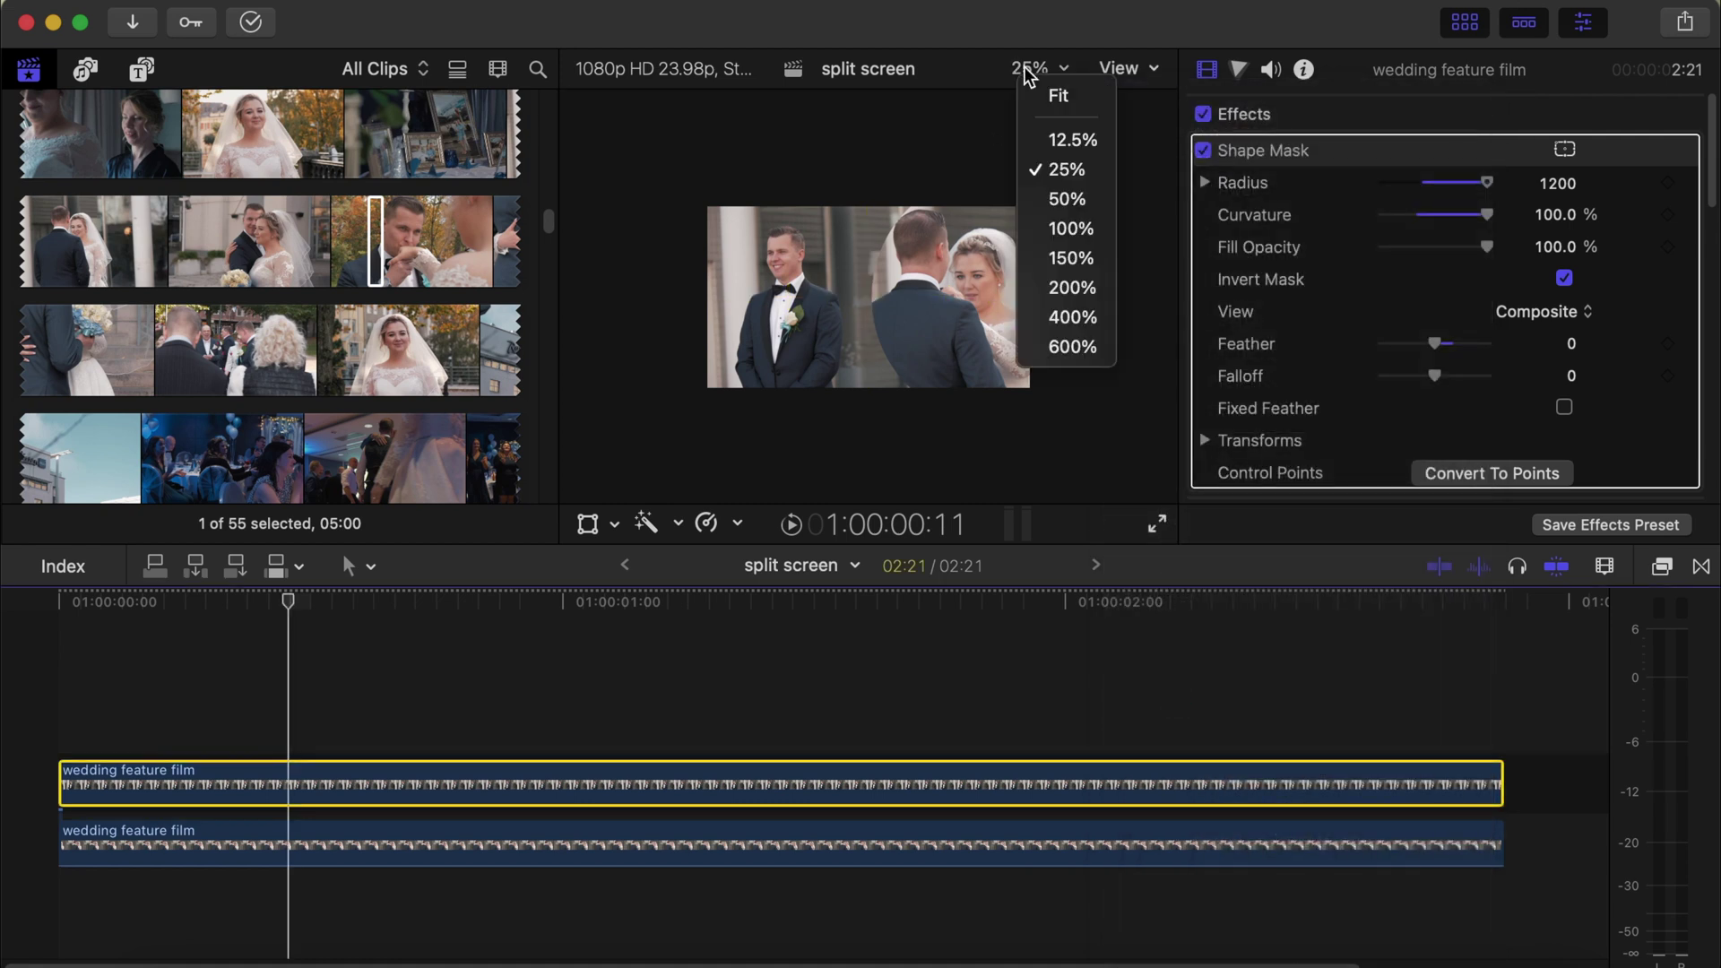
click(1042, 98)
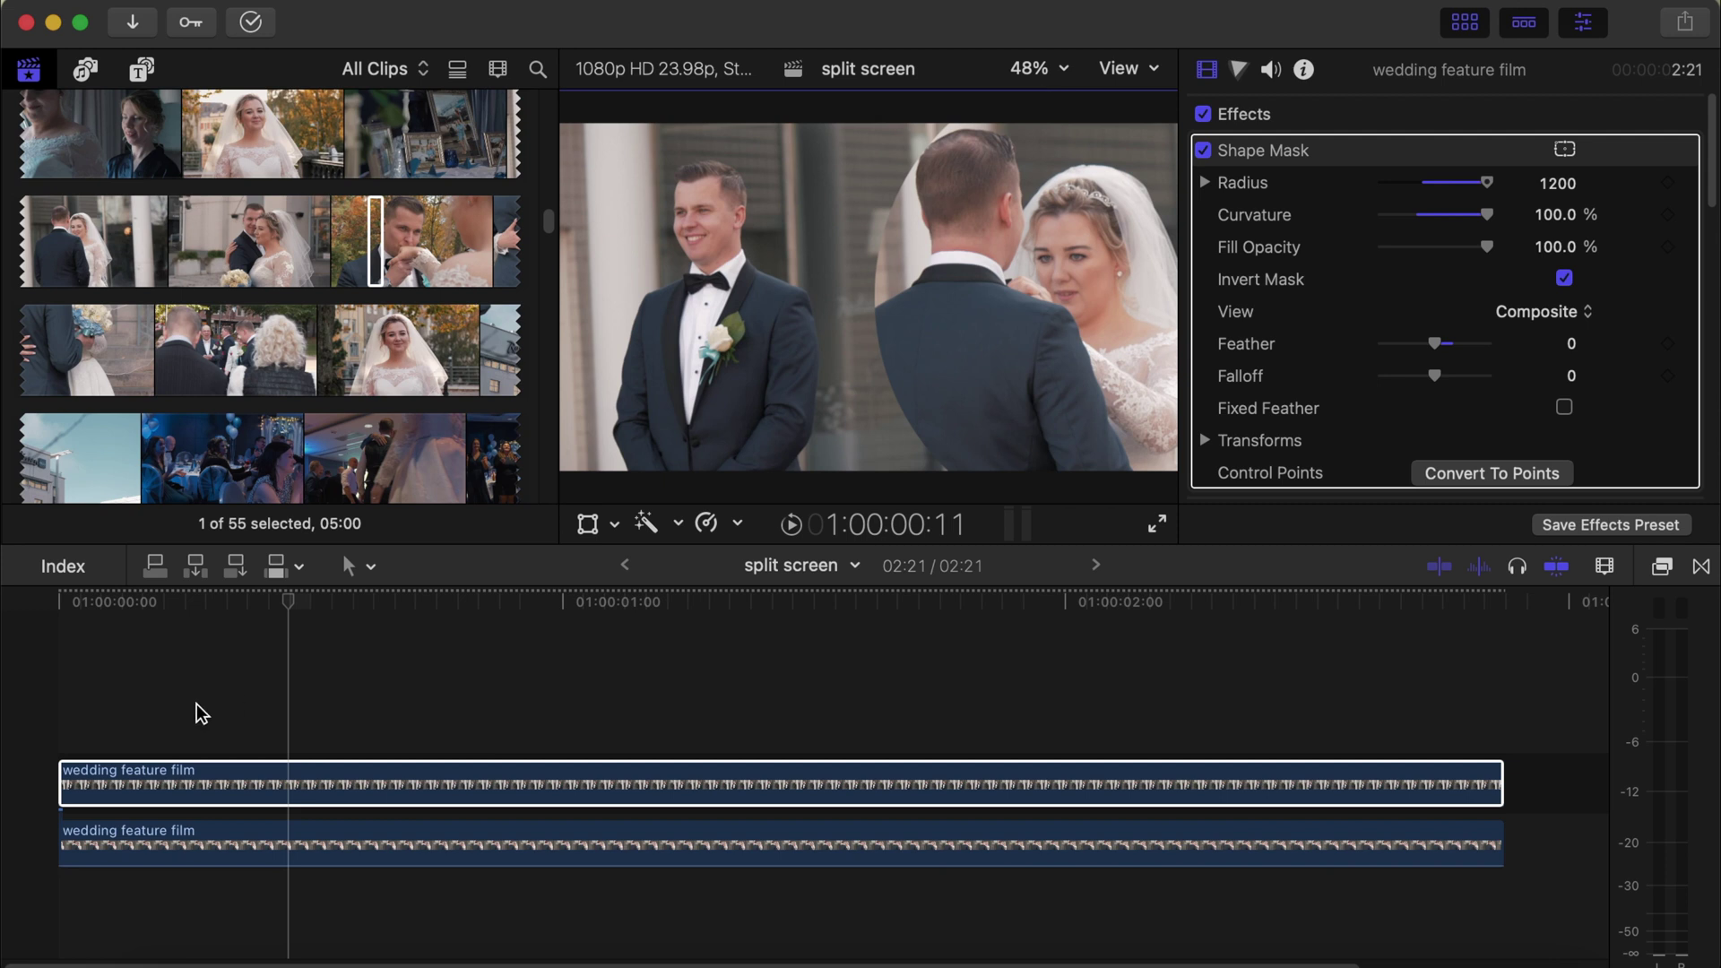
click(5, 724)
key(space)
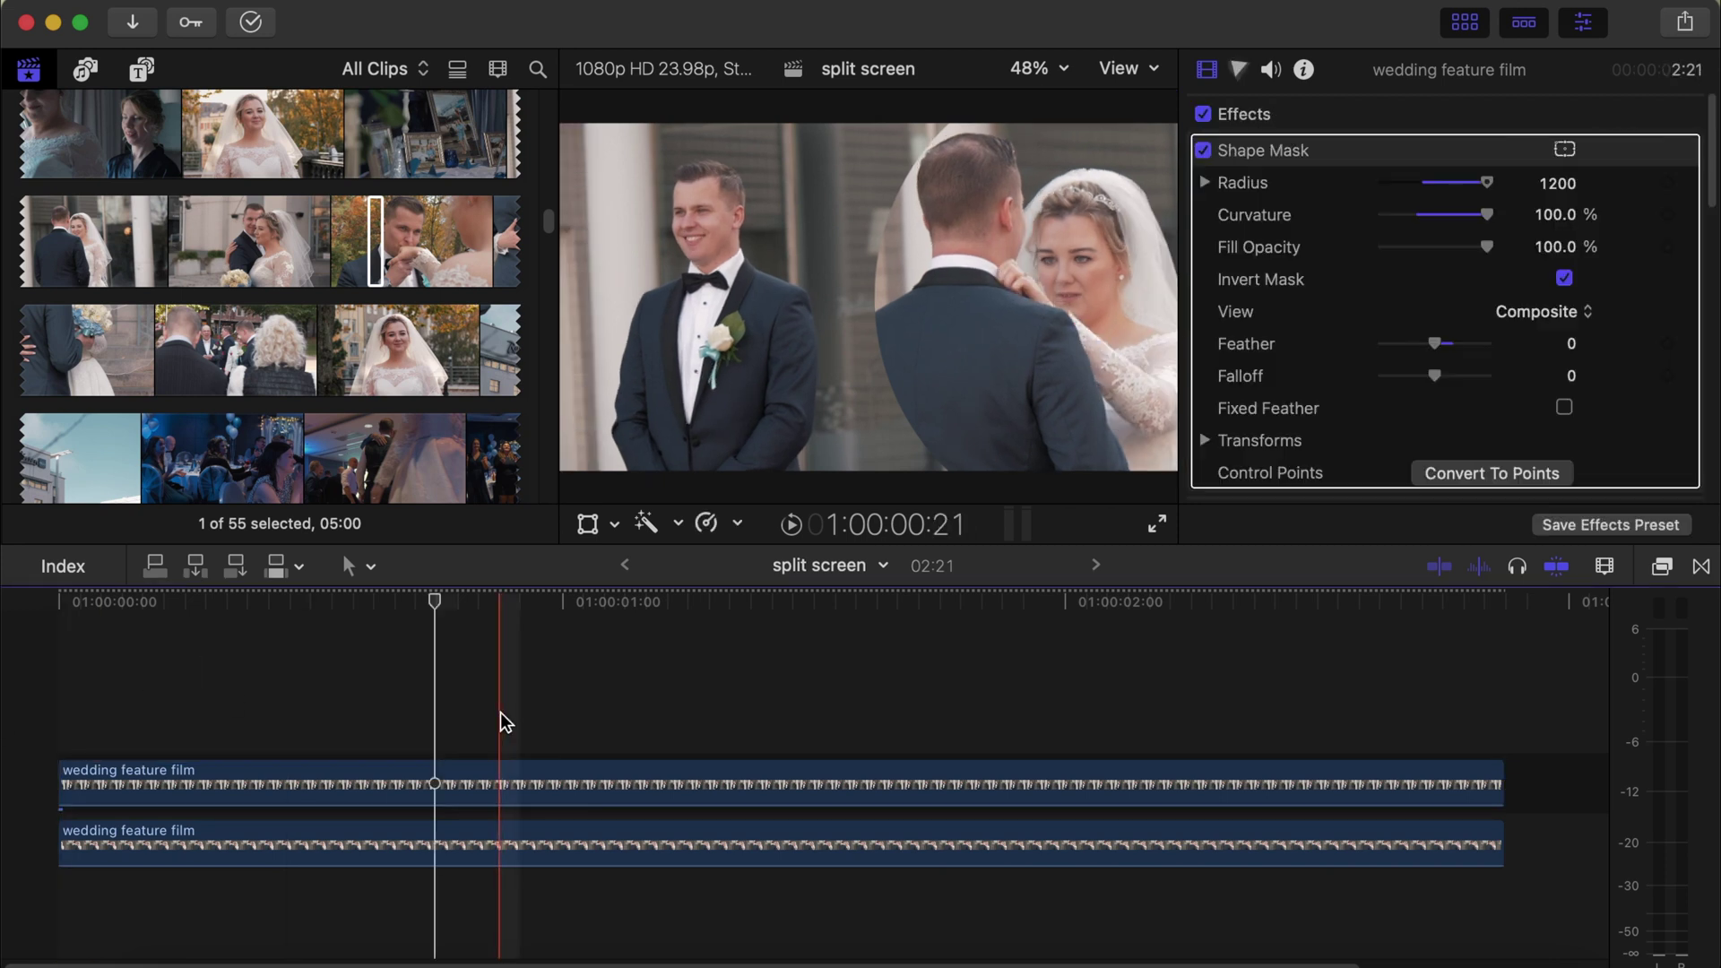
click(438, 587)
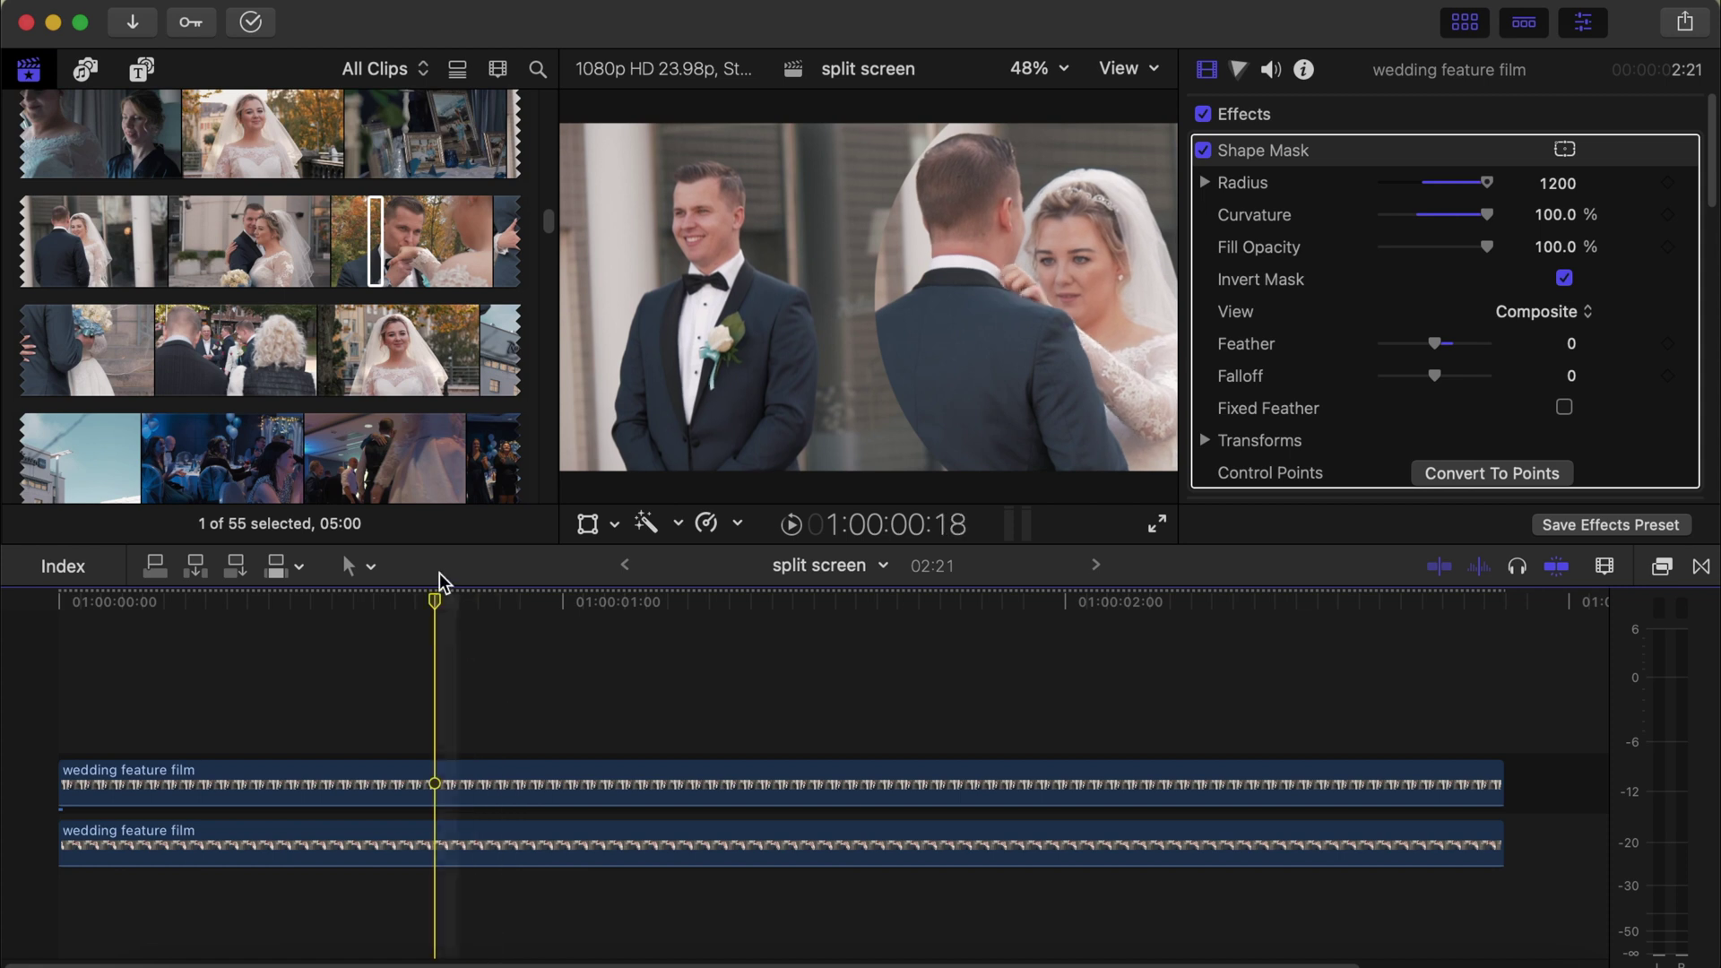
Step: Place a Custom solid above the wedding clips and set its colour to cyan
click(141, 70)
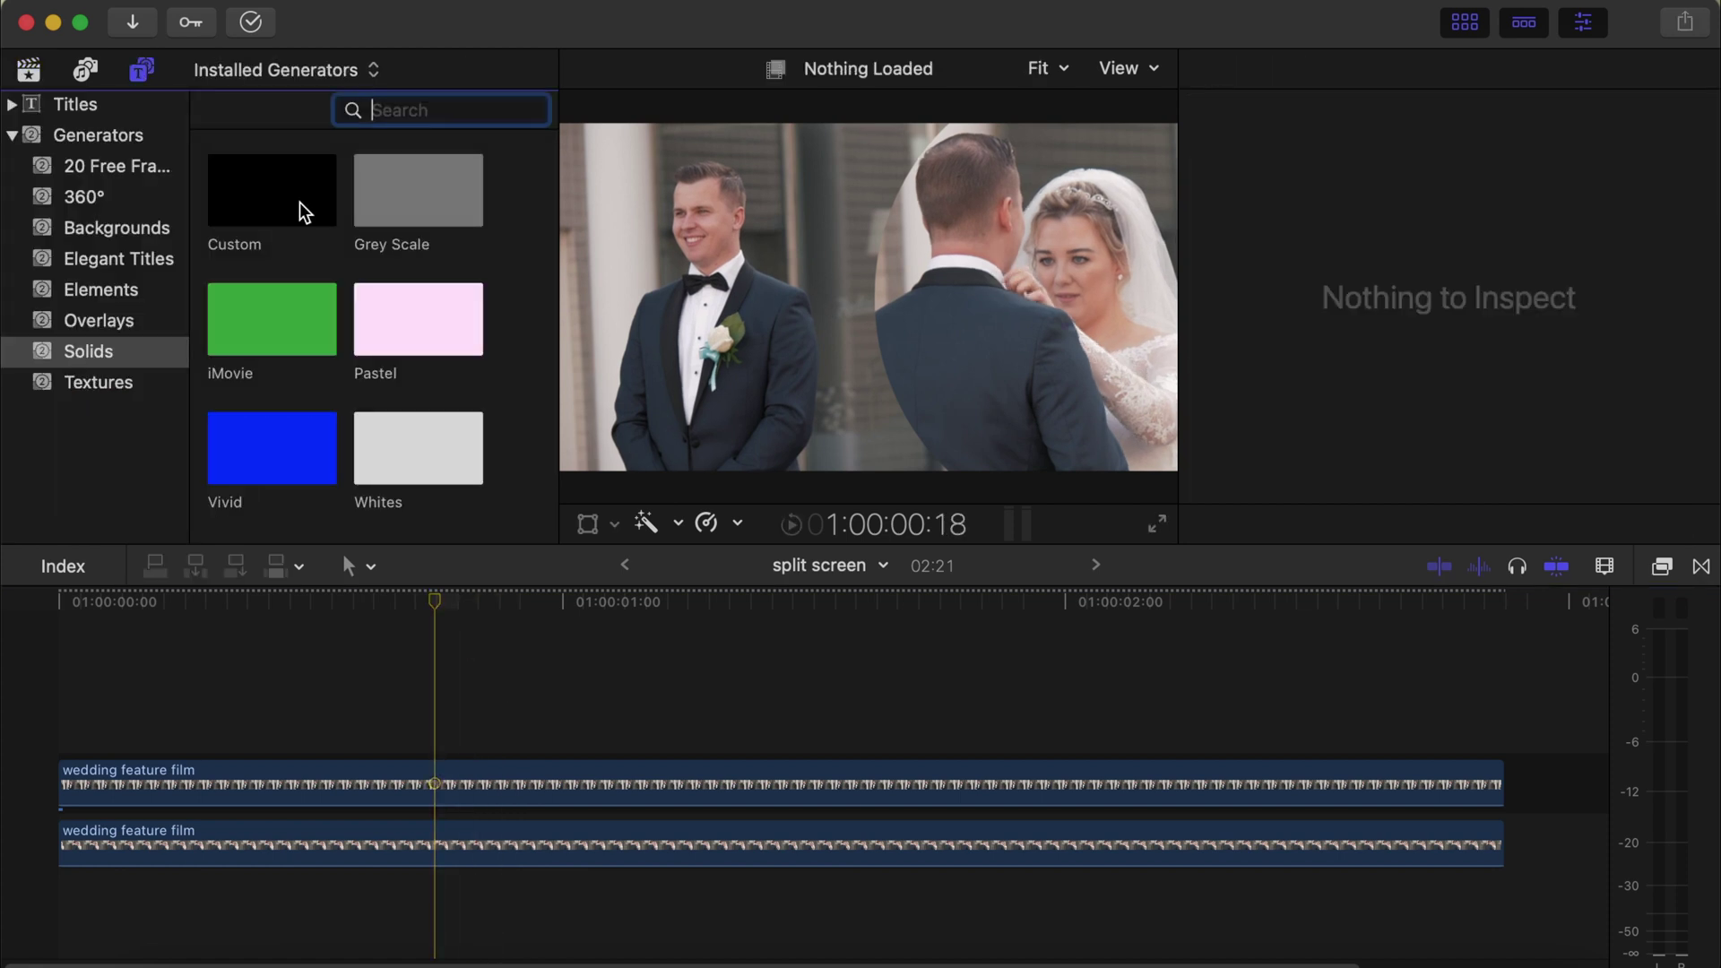
drag(285, 202, 154, 367)
drag(28, 628, 503, 738)
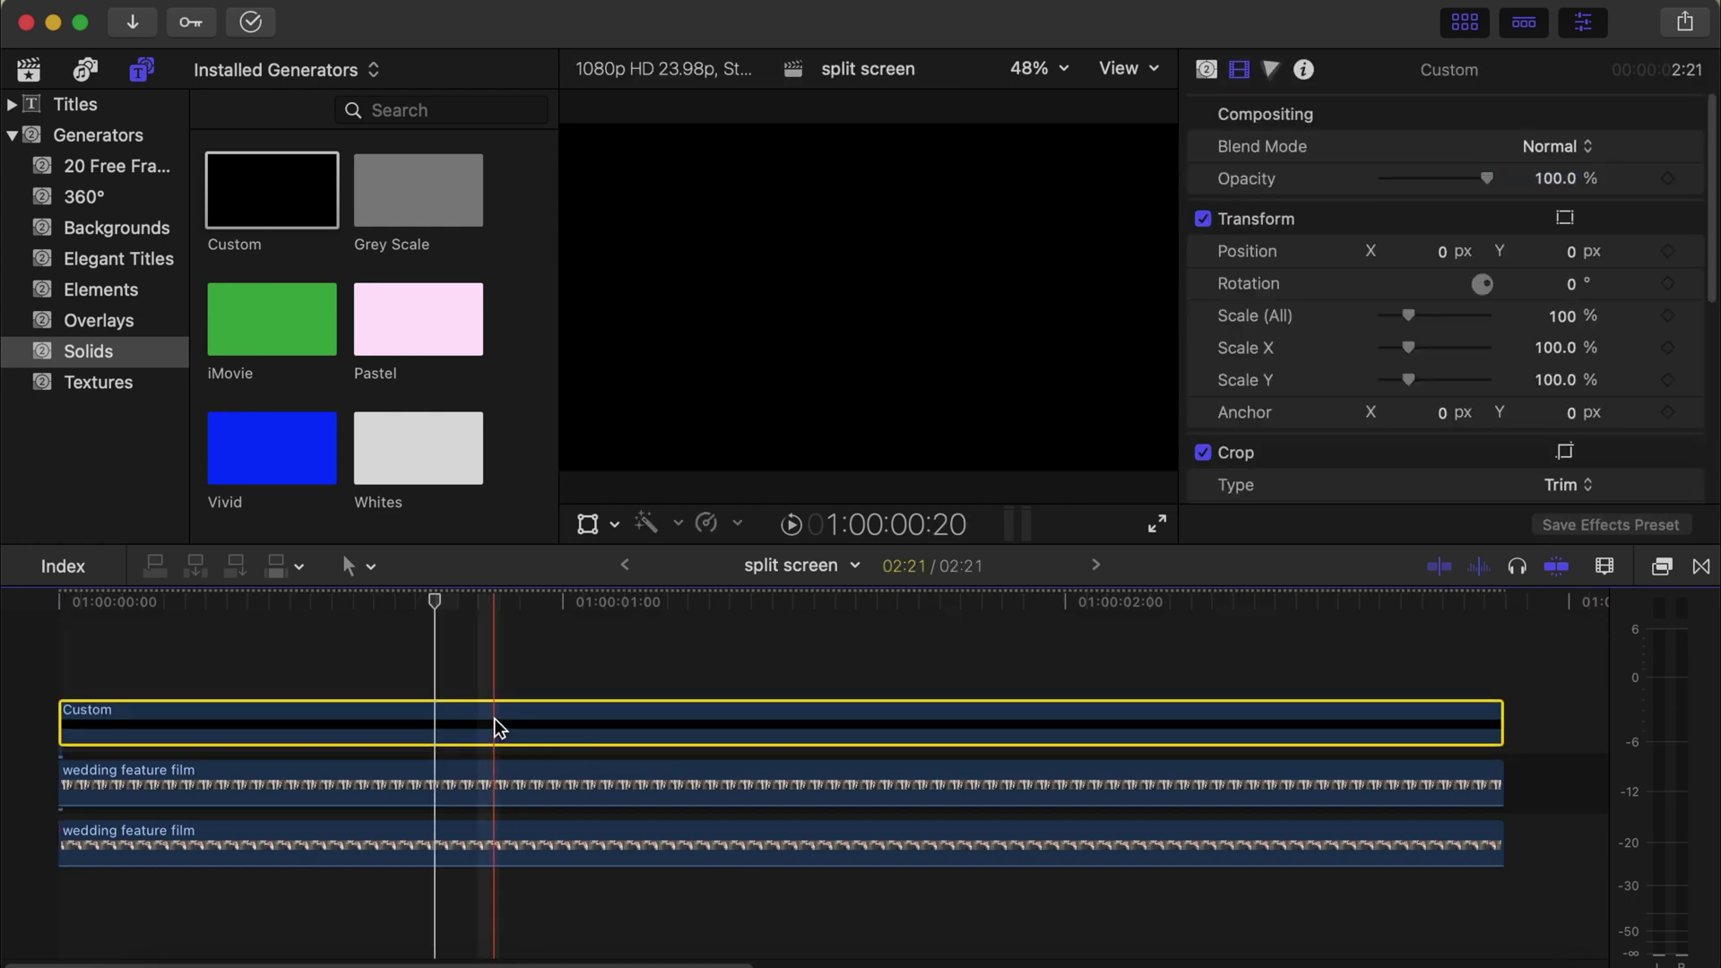
click(1207, 72)
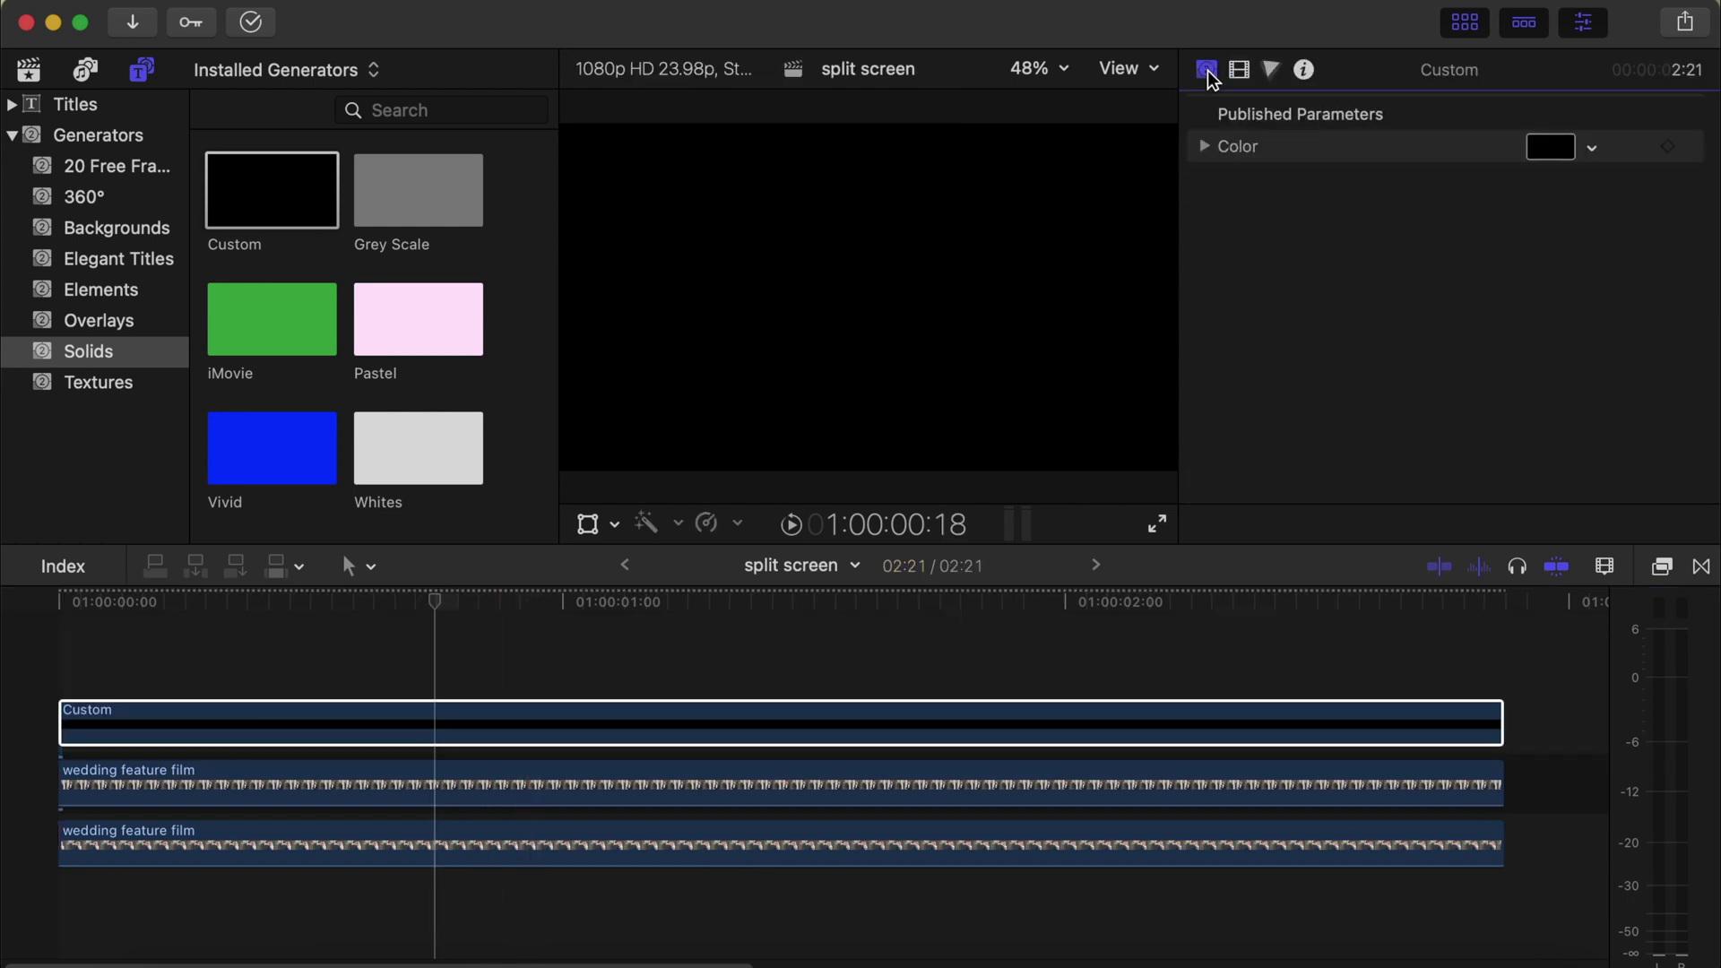
click(1540, 148)
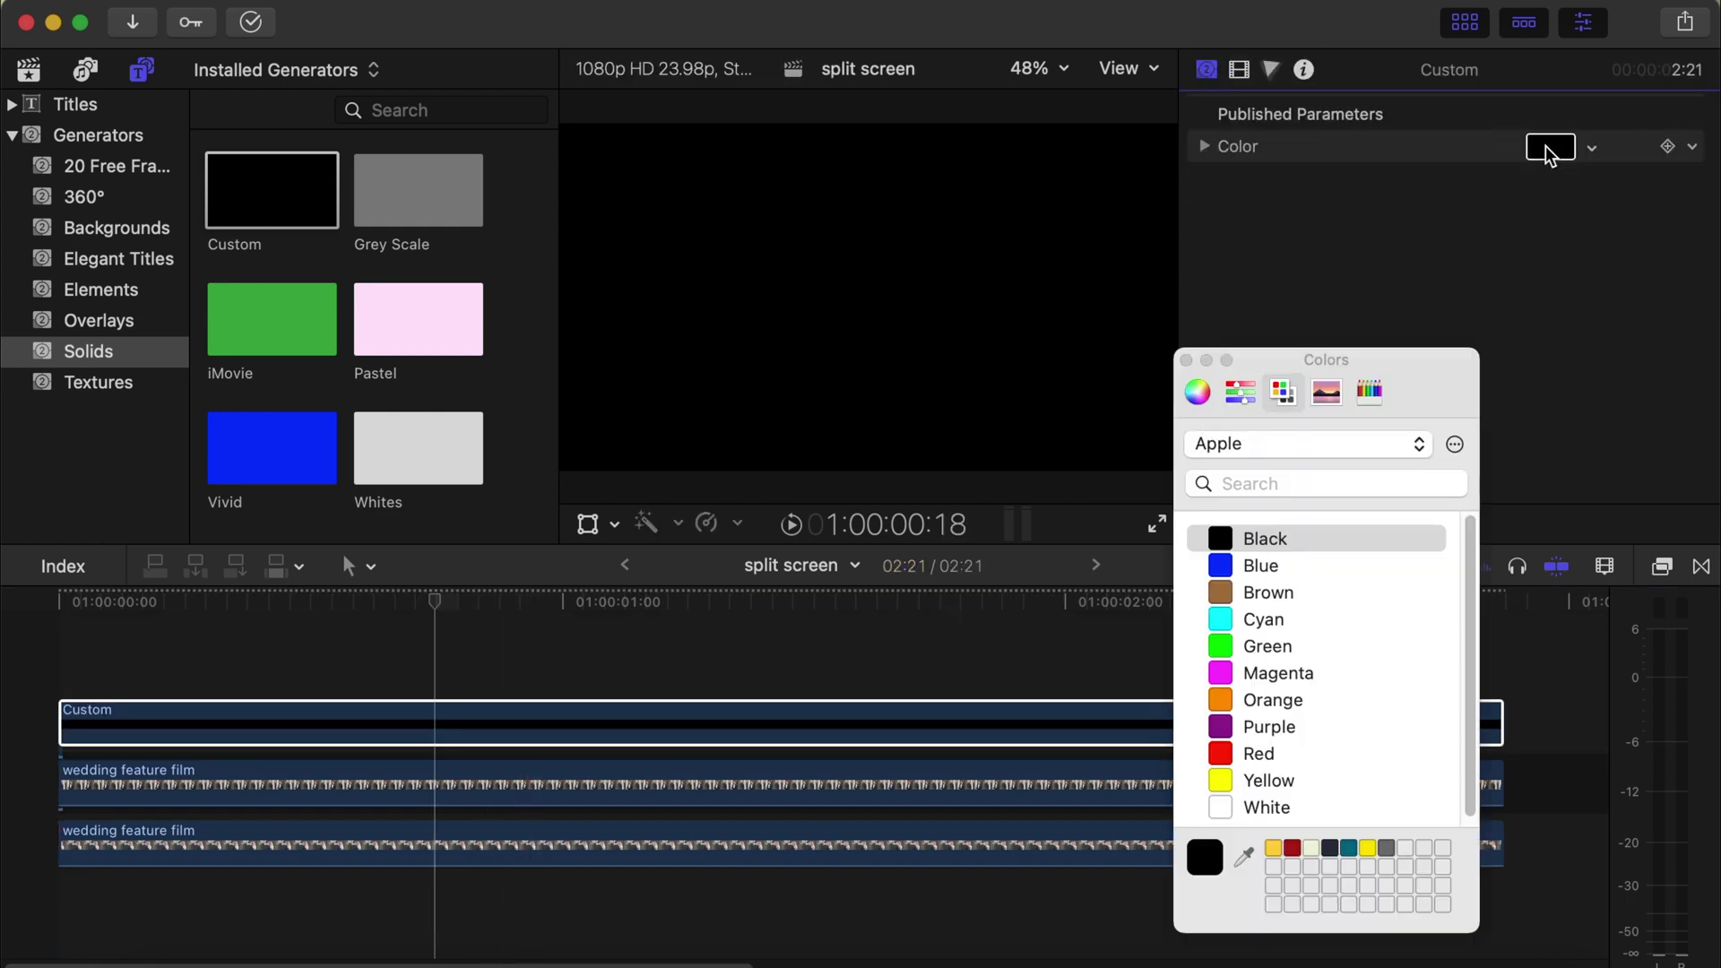
click(1219, 620)
Step: Copy the masked wedding clip and paste its attributes onto the Custom solid
click(439, 787)
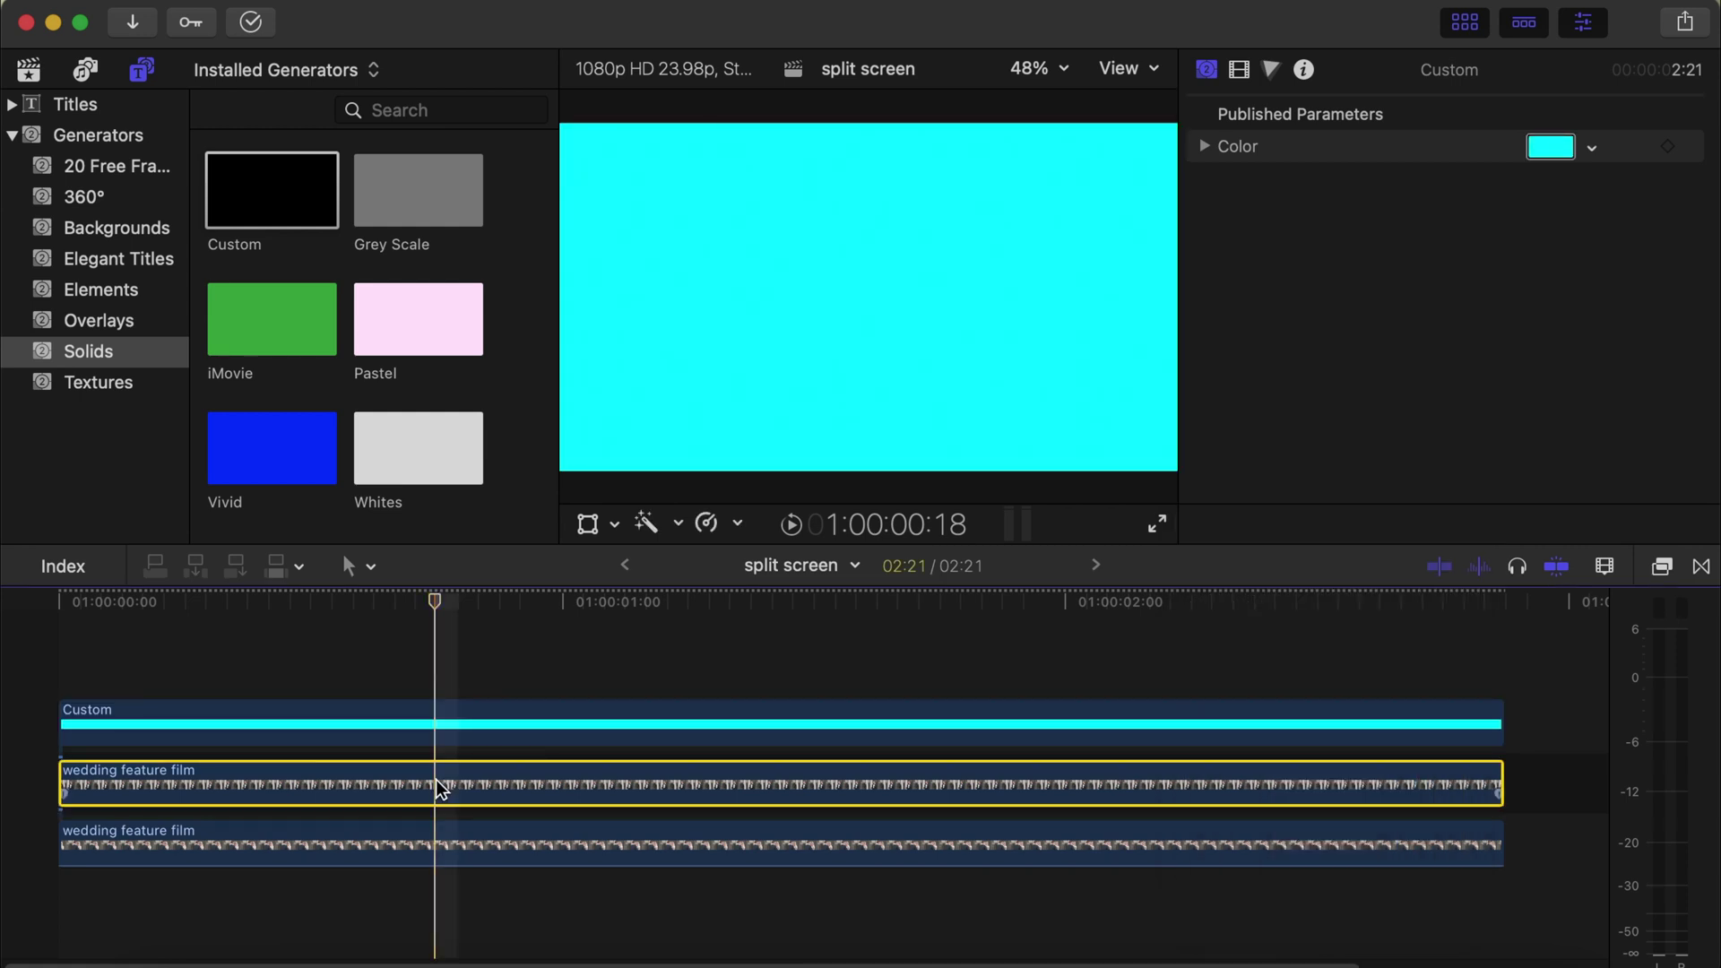
key(super+c)
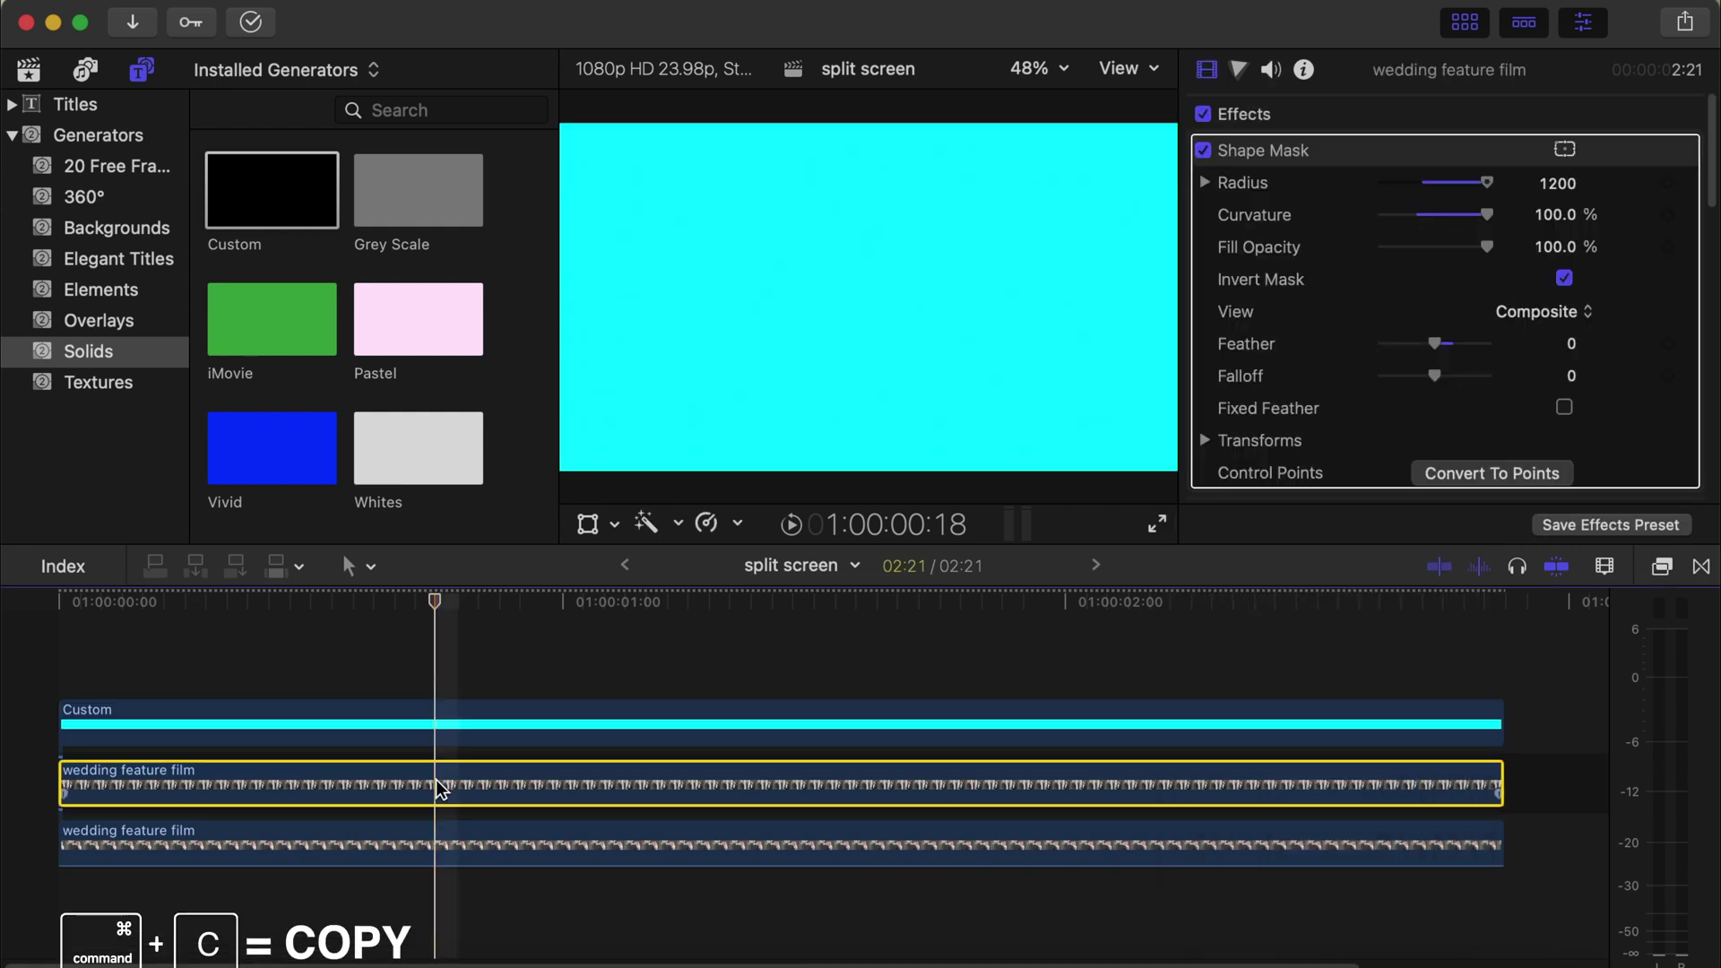
click(433, 722)
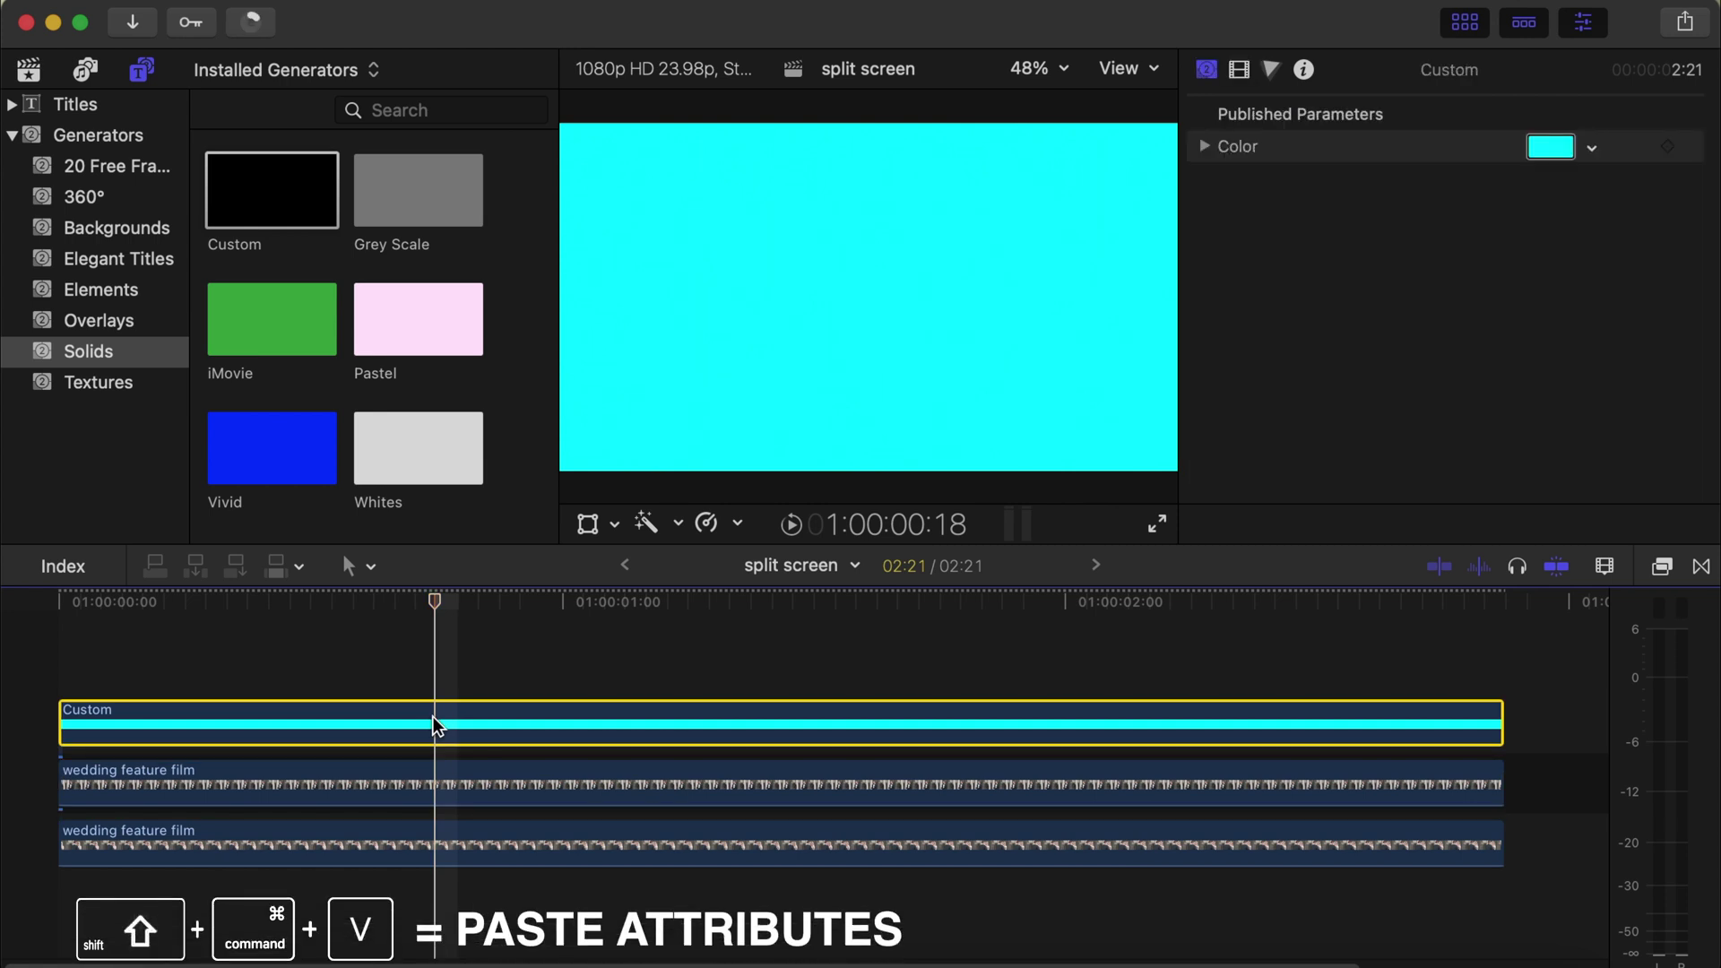
key(shift+super+v)
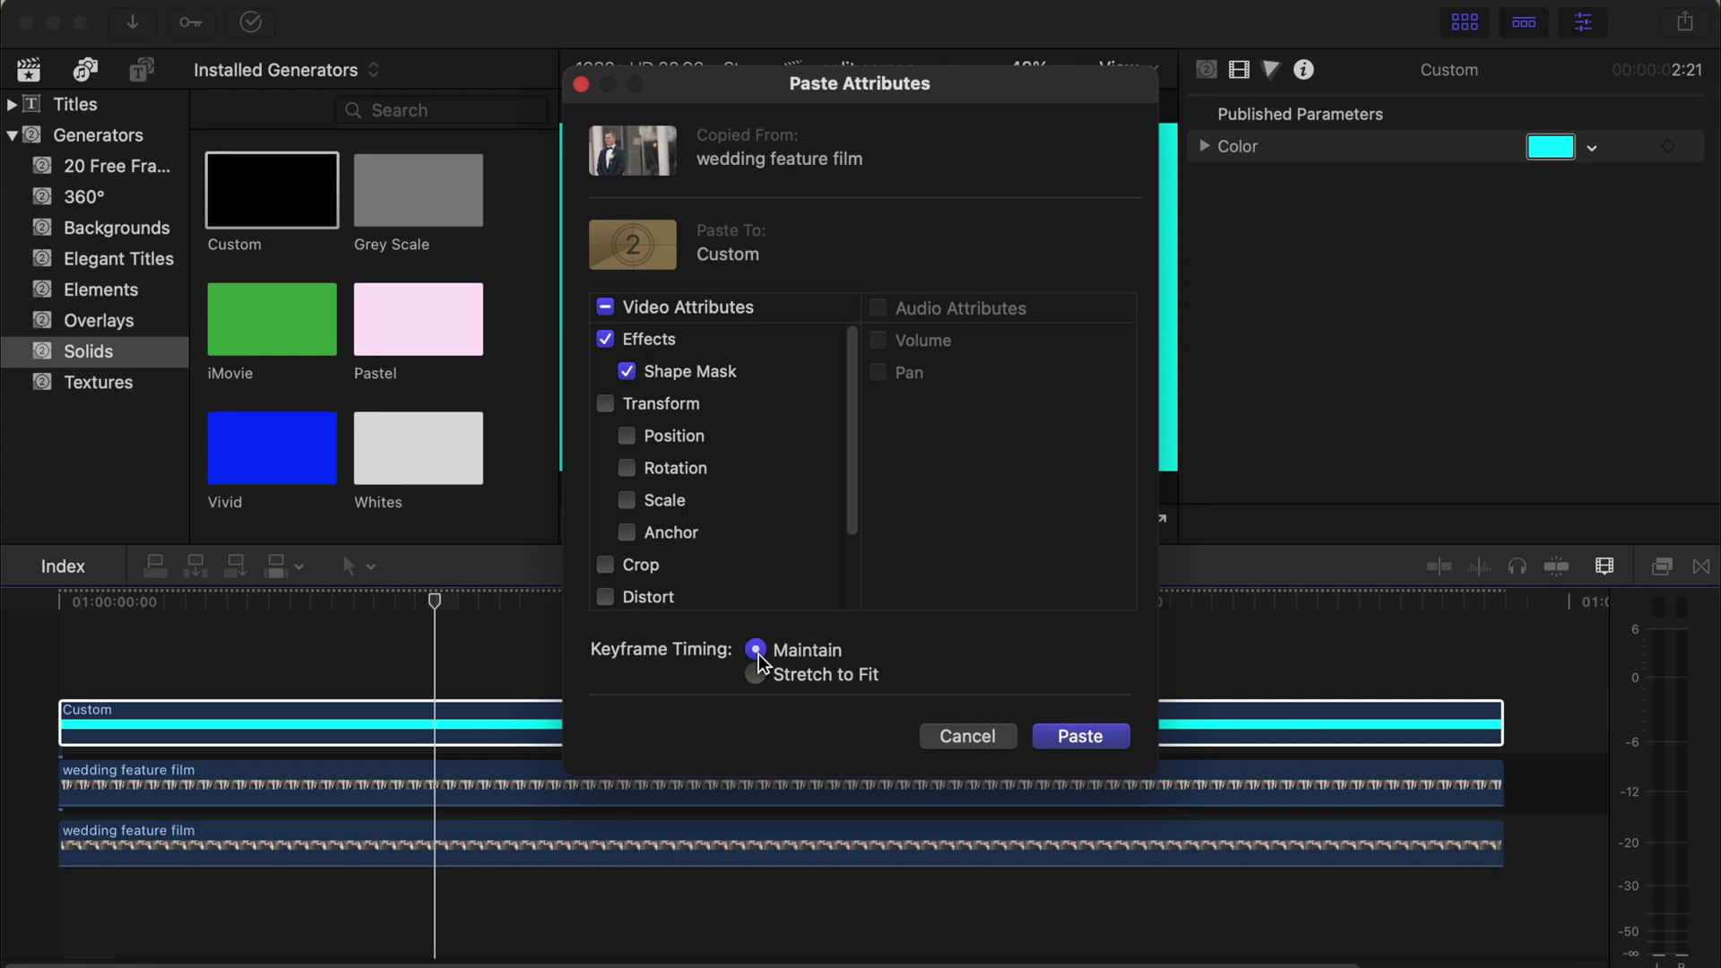
Step: Paste the Shape Mask onto the cyan Custom solid, move it below the upper clip, and shorten its ellipse
click(1064, 739)
drag(503, 730, 500, 829)
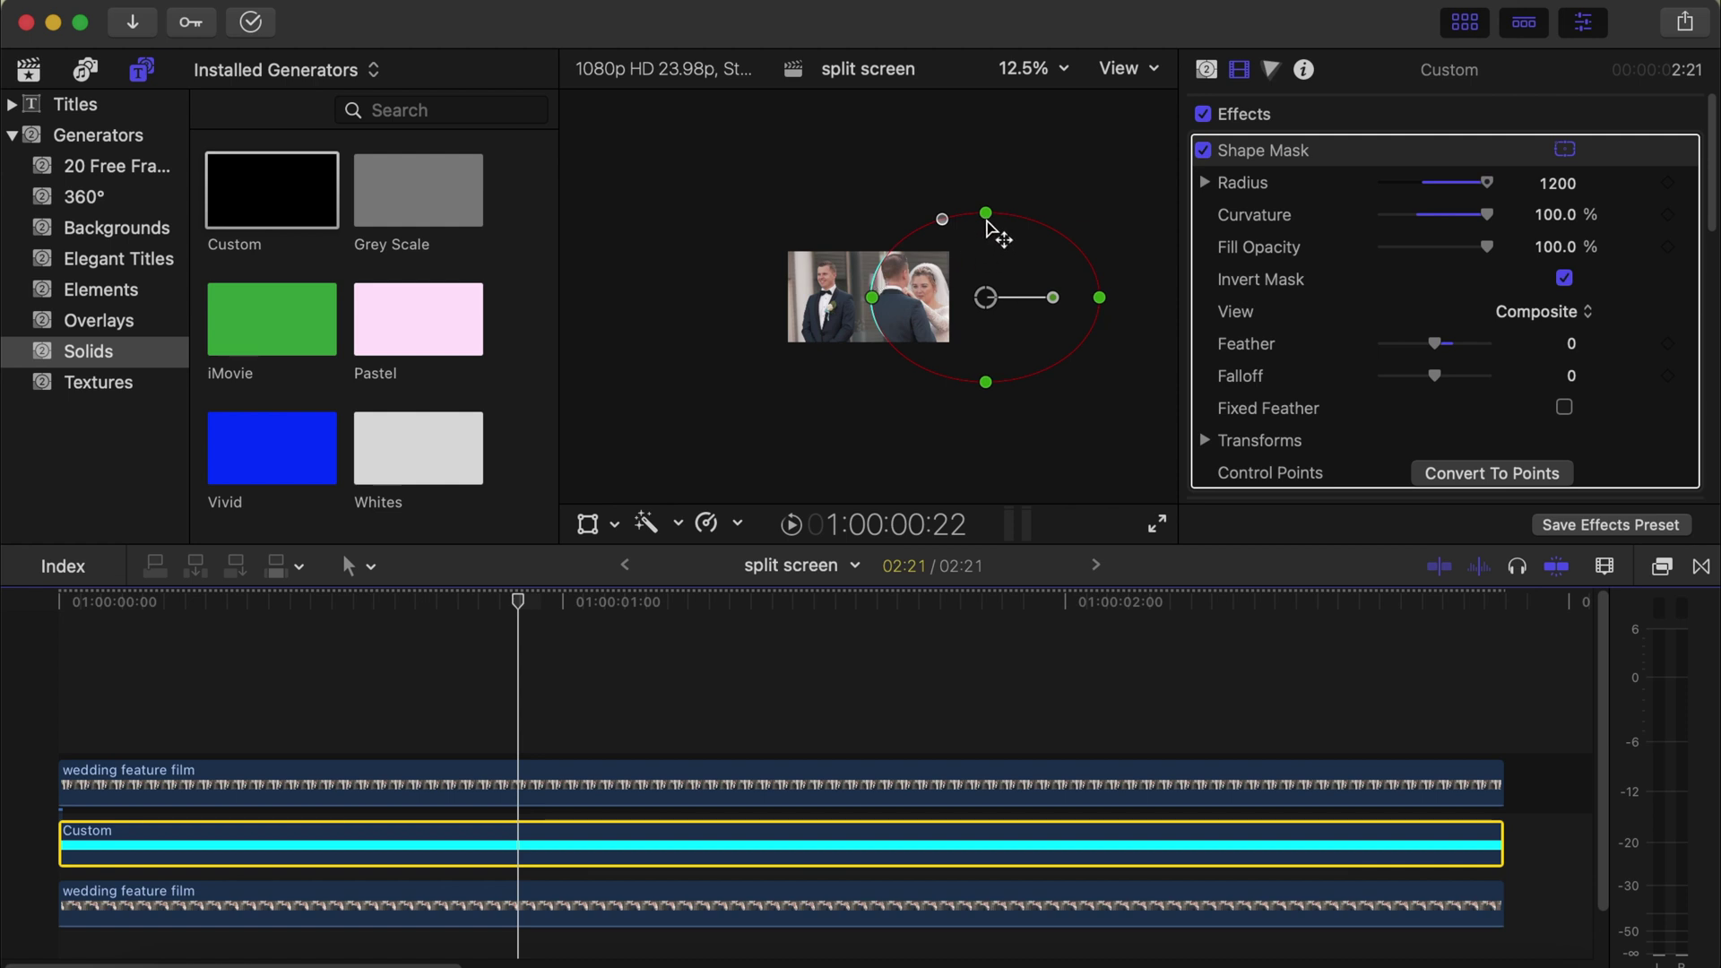
drag(987, 219, 988, 221)
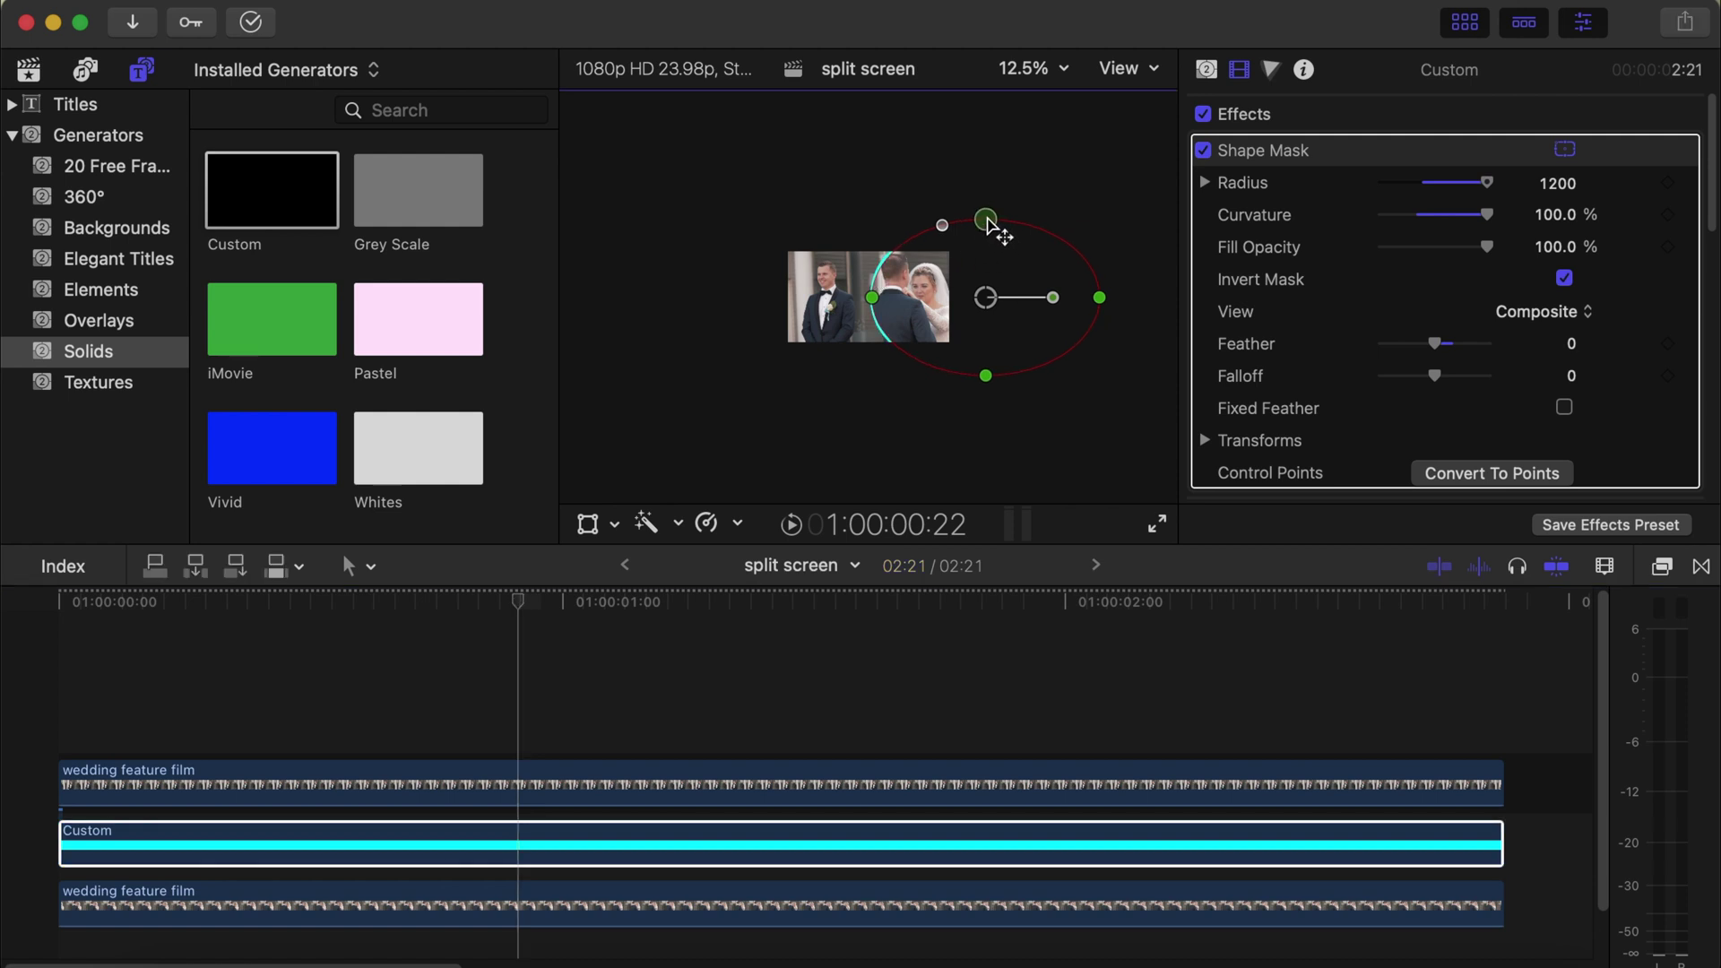
Step: Hide the mask outline, fit the full frame in the viewer, and play the finished split screen
click(1031, 69)
click(1030, 88)
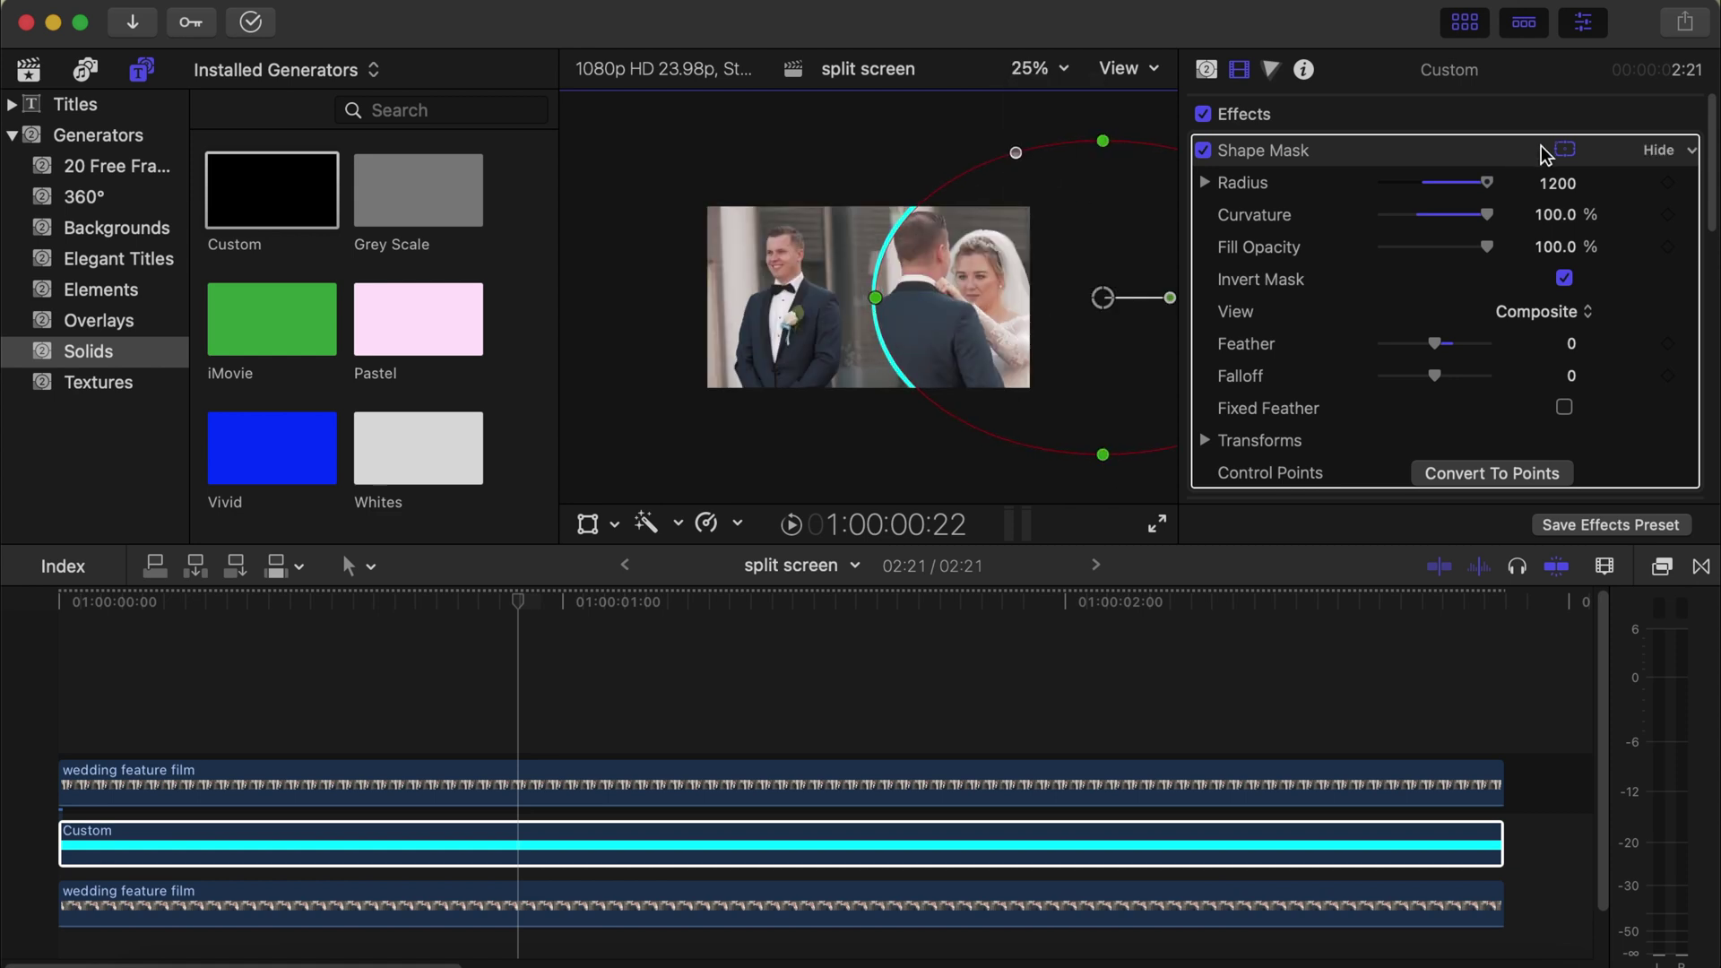
click(1563, 151)
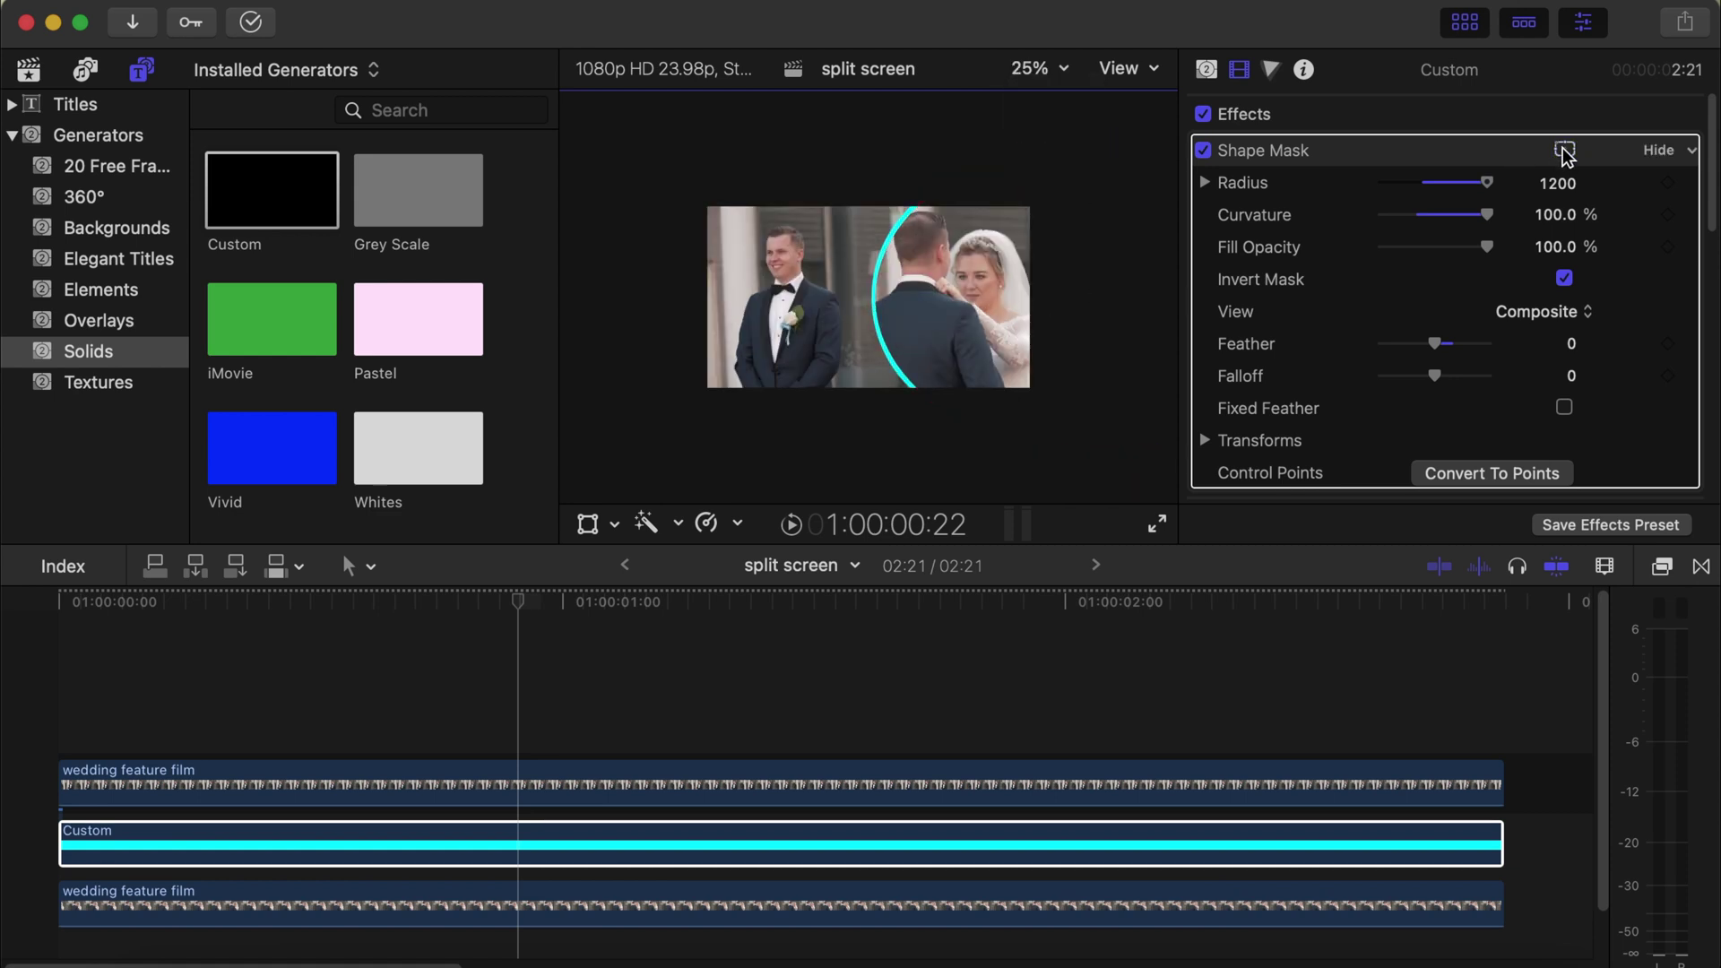
click(1031, 68)
click(1041, 97)
click(4, 724)
key(space)
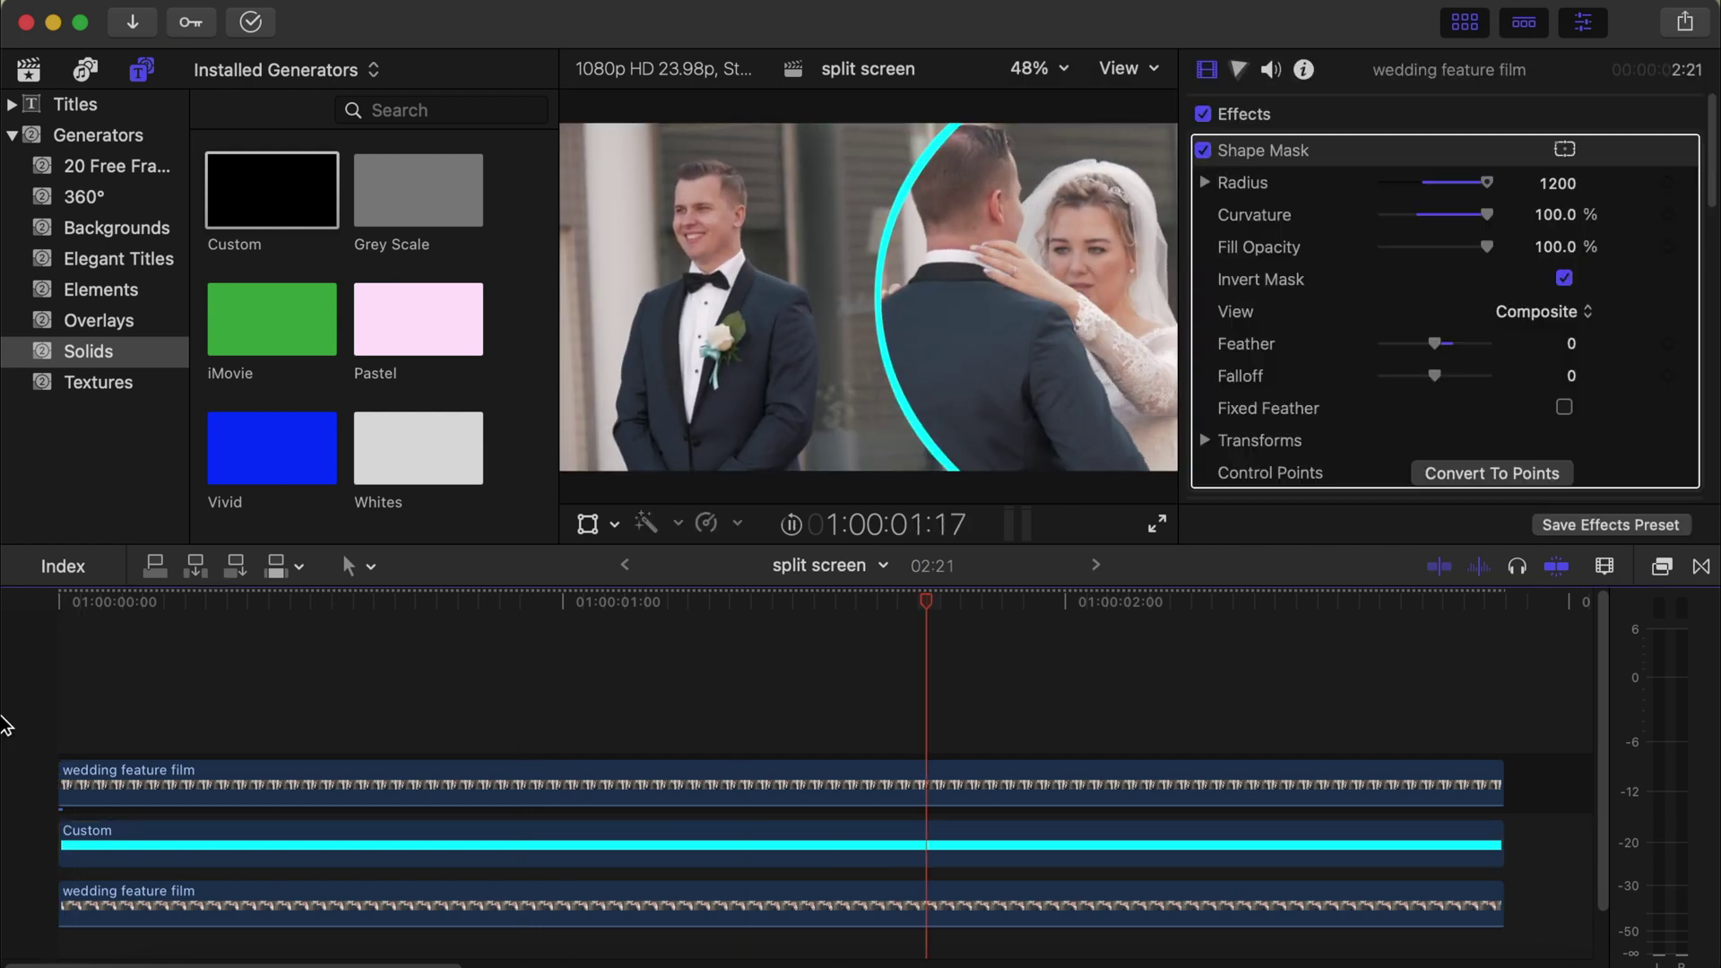